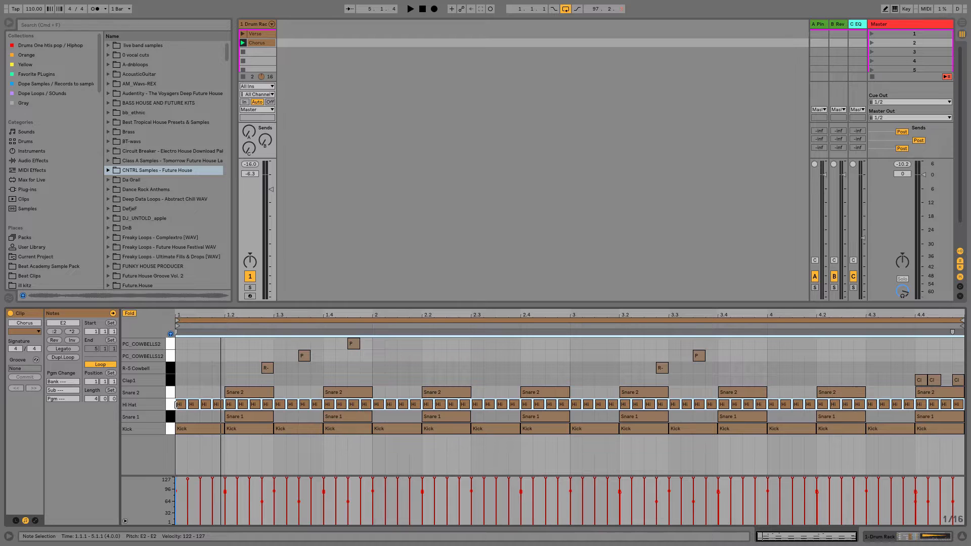
Select all Hi Hat notes in the Chorus clip and raise their velocities to 127.
left_click(172, 405)
left_click_drag(201, 482, 200, 485)
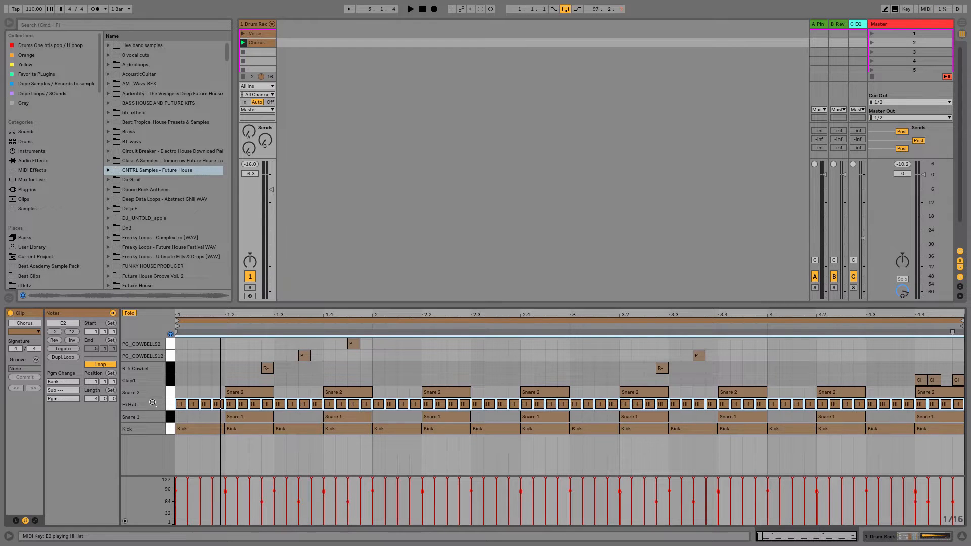
Set the velocity-to-volume amount (Vel>Vol) of the Hi Hat pad's sampler to 45%.
key("shift+Tab")
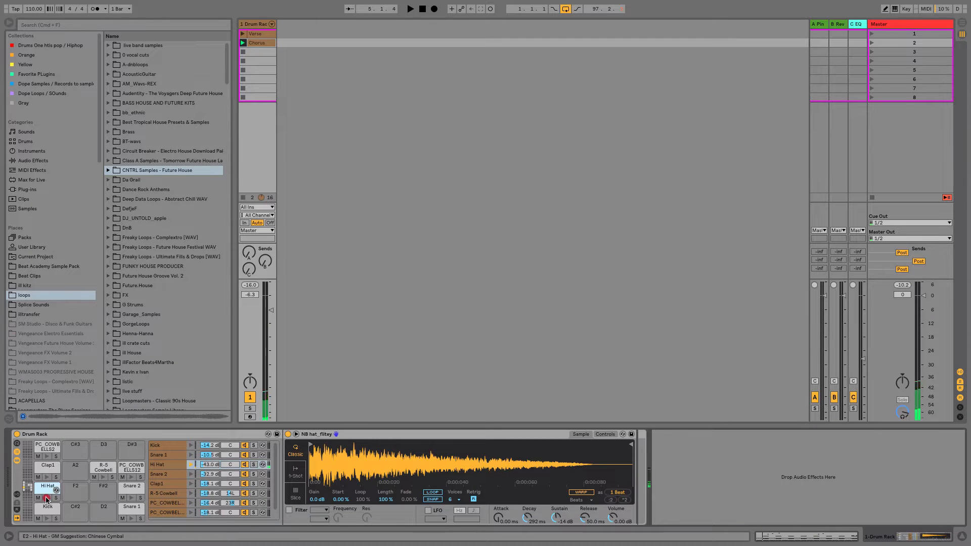
left_click(605, 435)
left_click_drag(551, 502, 551, 506)
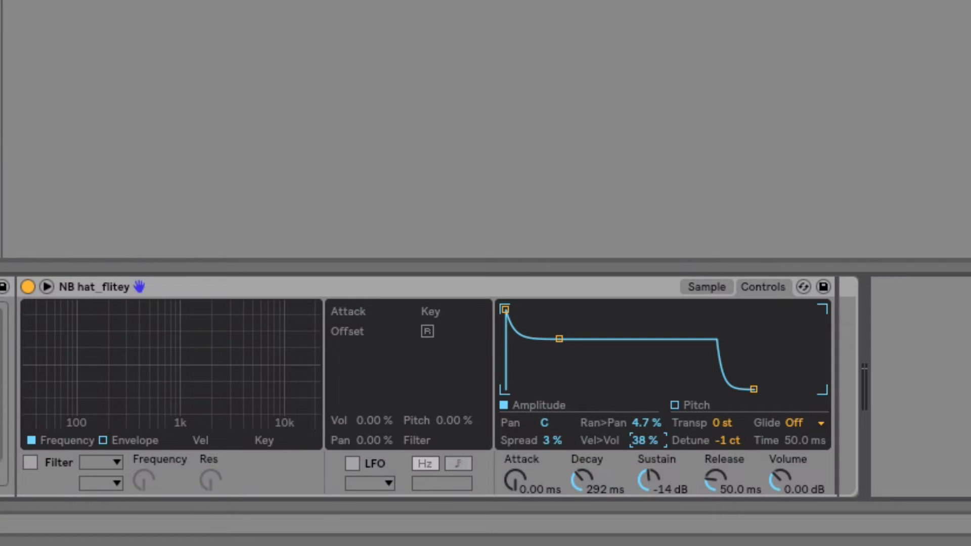
left_click_drag(644, 440, 645, 455)
left_click_drag(654, 439, 654, 433)
left_click_drag(654, 438, 654, 435)
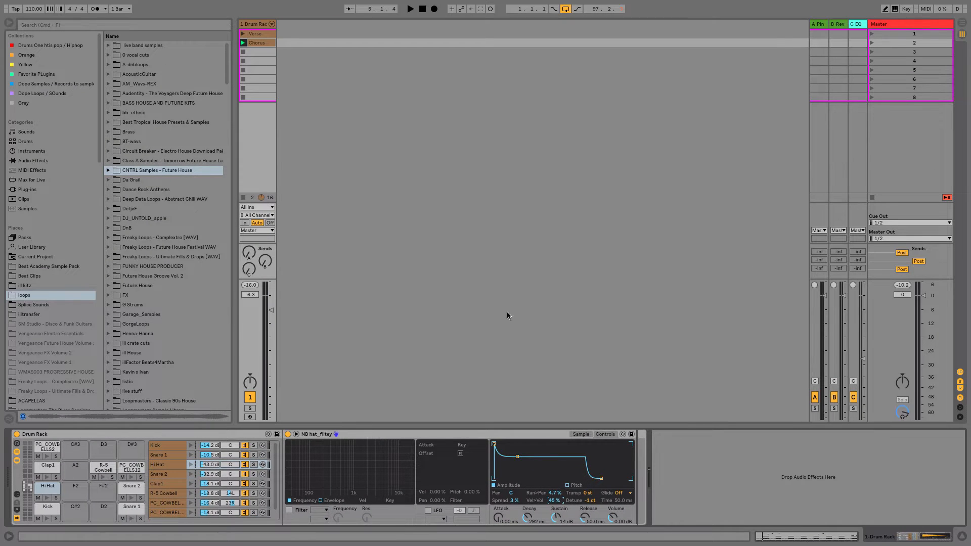
Open the Chorus clip's notes and bring the first bar's Hi Hat notes into close view.
double_click(268, 43)
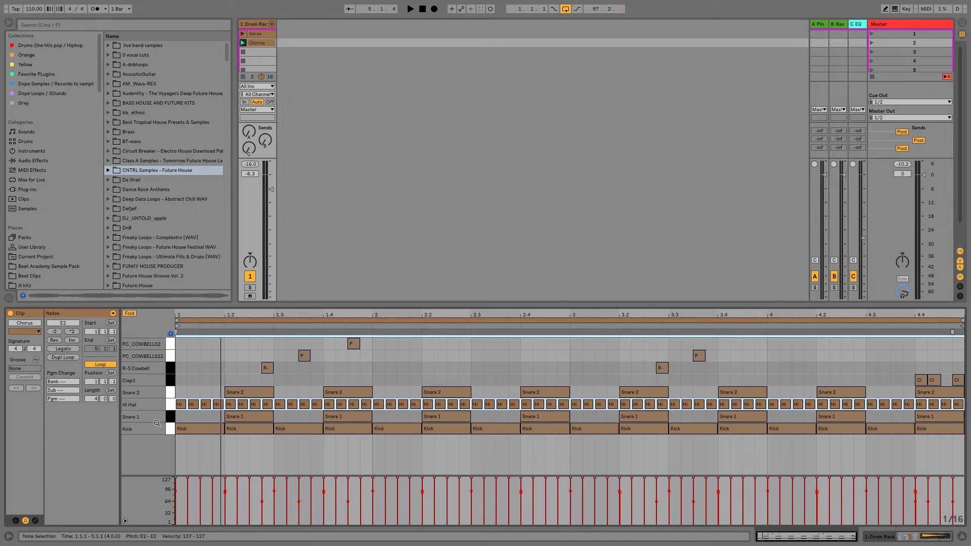
left_click(169, 407)
left_click_drag(209, 315, 213, 342)
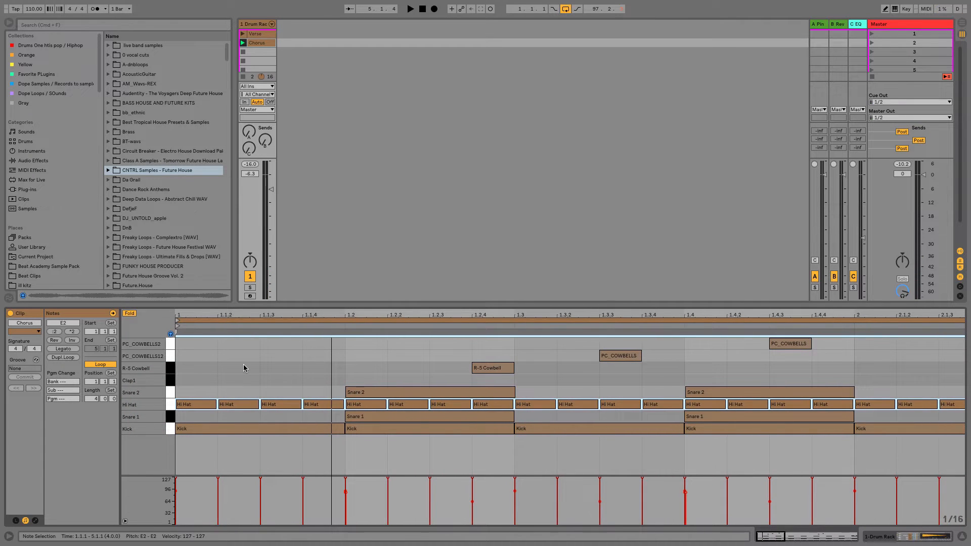
Try a lower velocity on the second Hi Hat note, at 1.1.2.
left_click(224, 365)
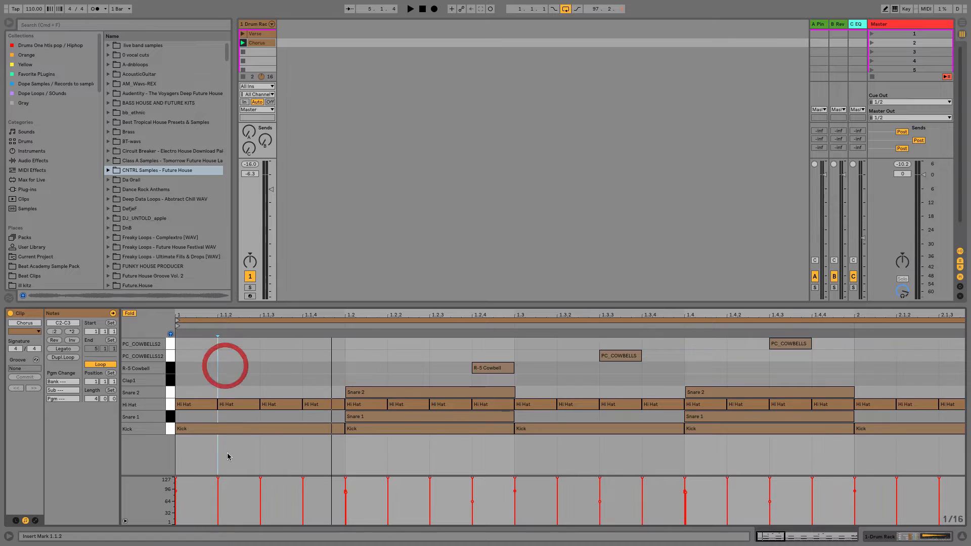
left_click(219, 480)
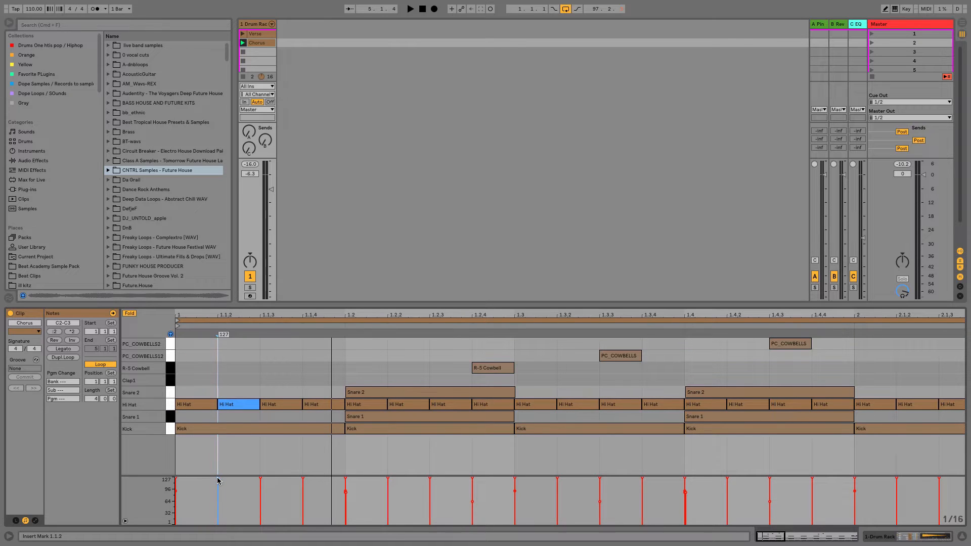
left_click_drag(216, 477, 217, 512)
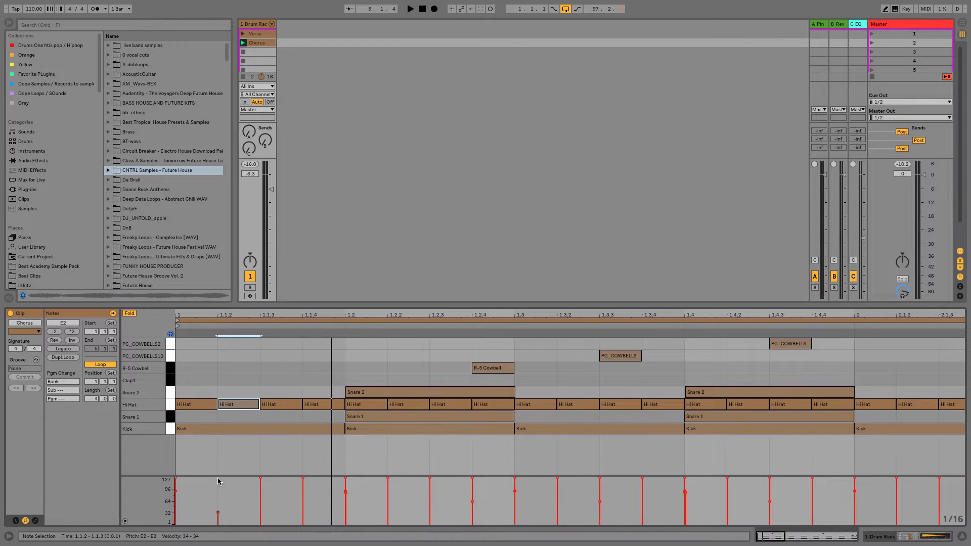
left_click_drag(217, 512, 217, 492)
left_click_drag(217, 491, 217, 492)
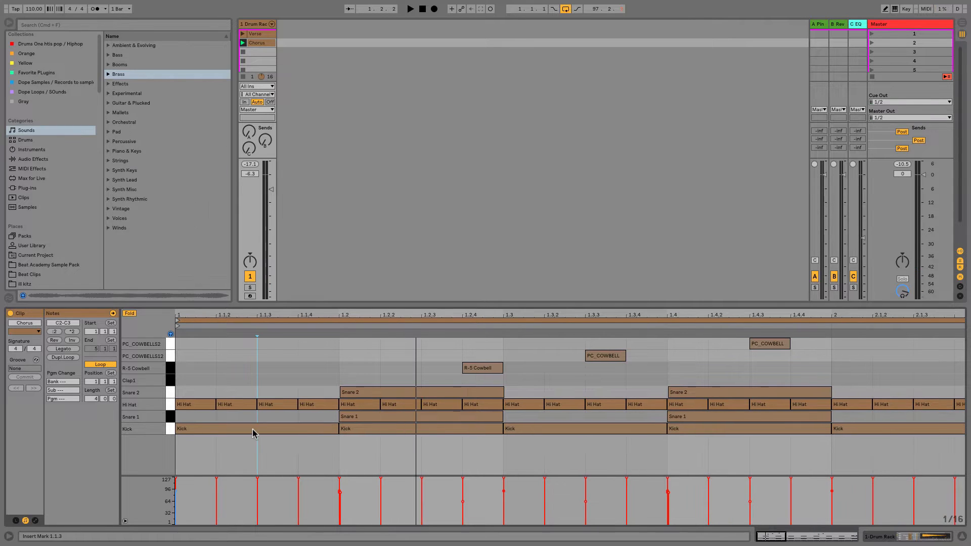
Keep the first Hi Hat note at velocity 127 and set the second, at 1.1.2, to 56.
left_click(197, 404)
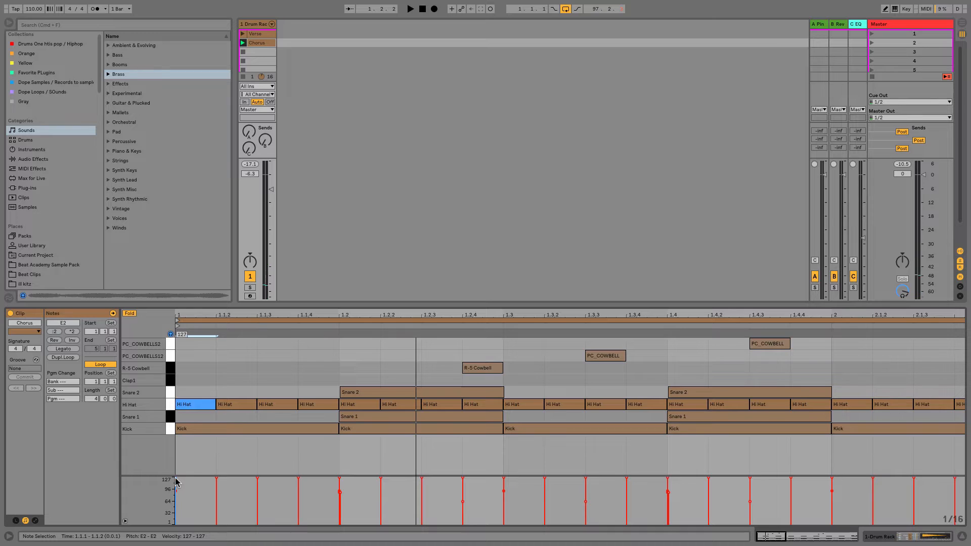
left_click_drag(176, 478, 176, 478)
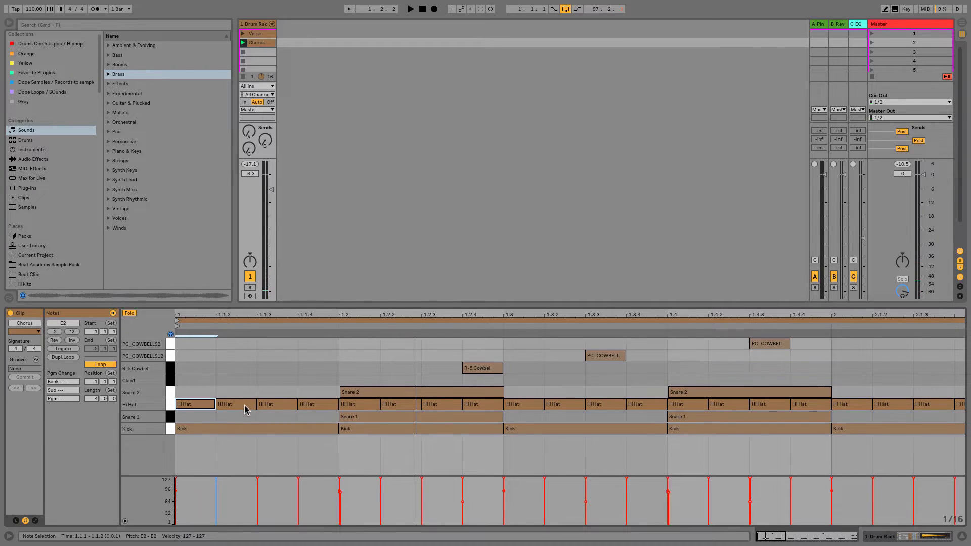
left_click(245, 409)
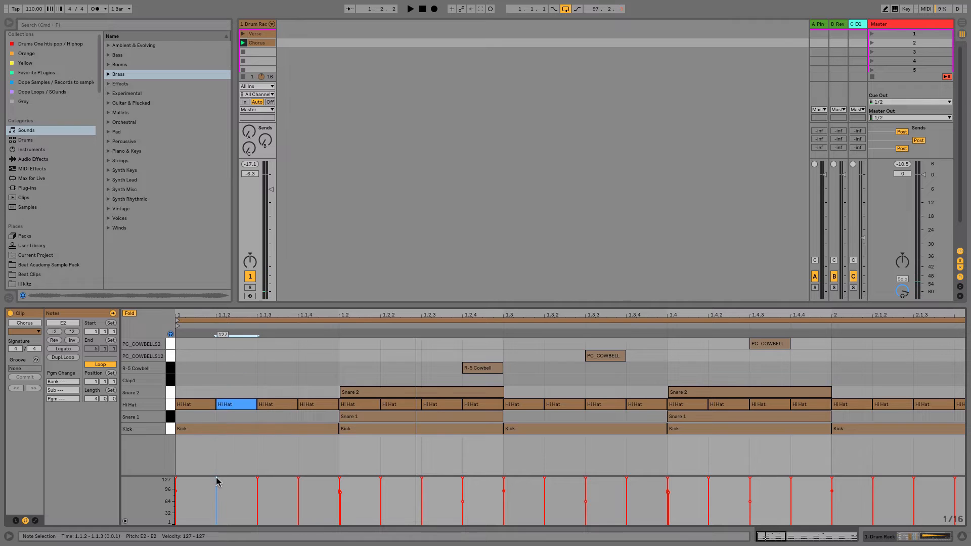
left_click_drag(217, 482, 216, 492)
left_click(218, 372)
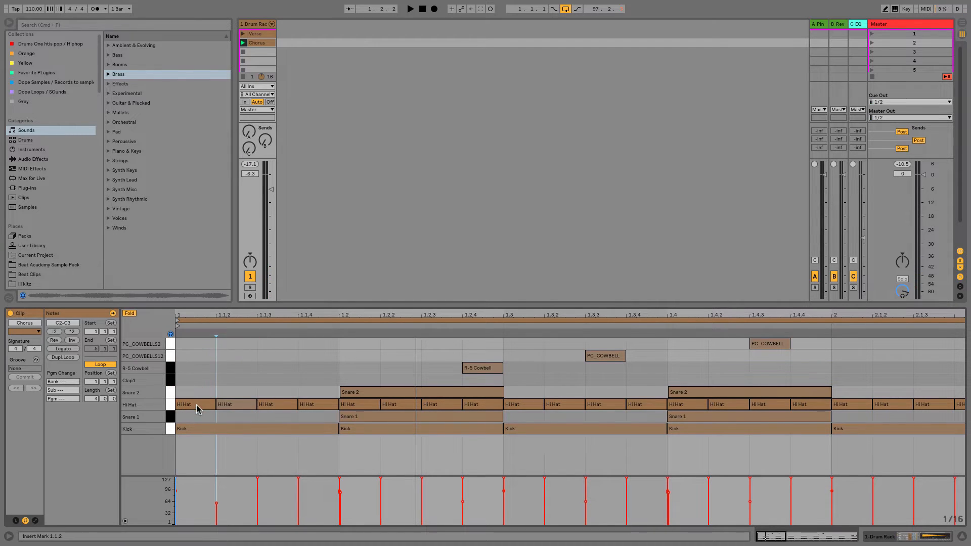
left_click(197, 404)
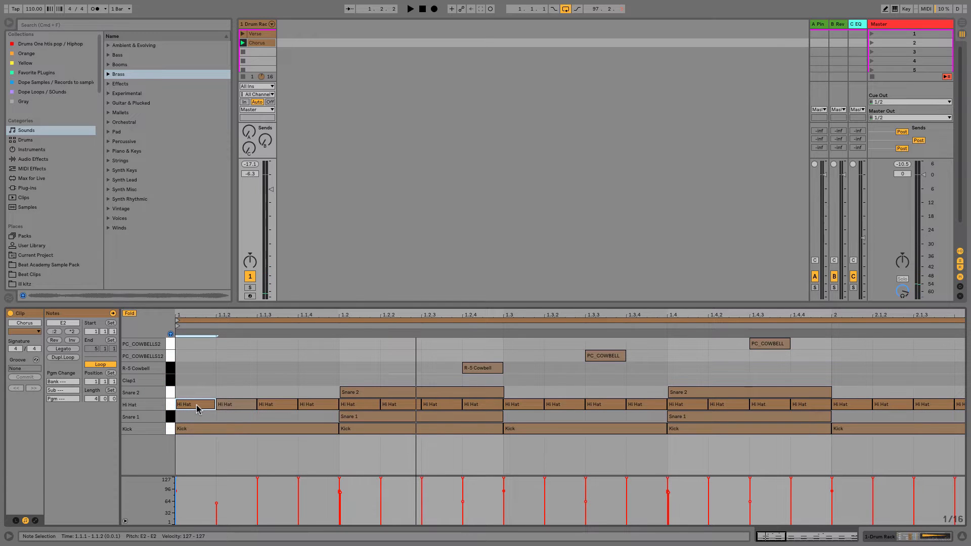
left_click(231, 405)
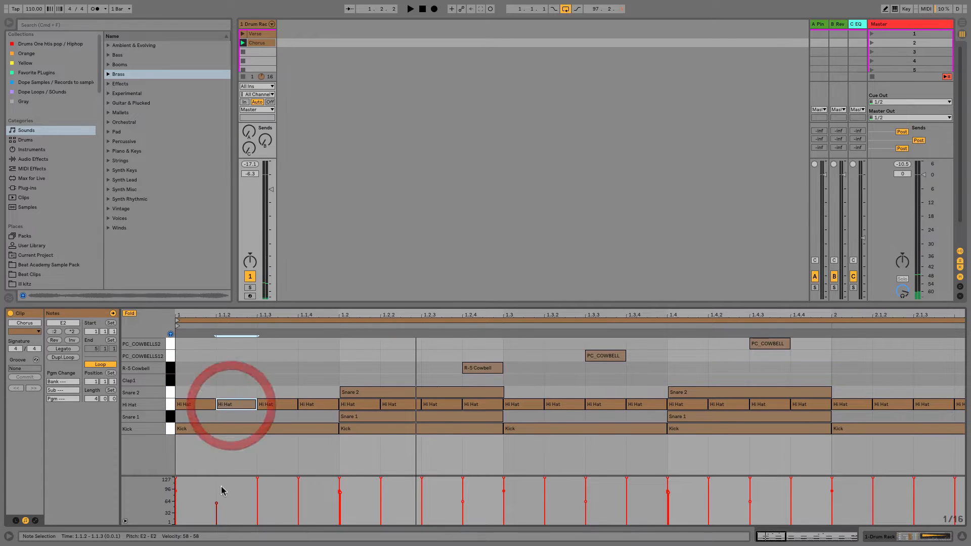
left_click_drag(216, 511, 217, 508)
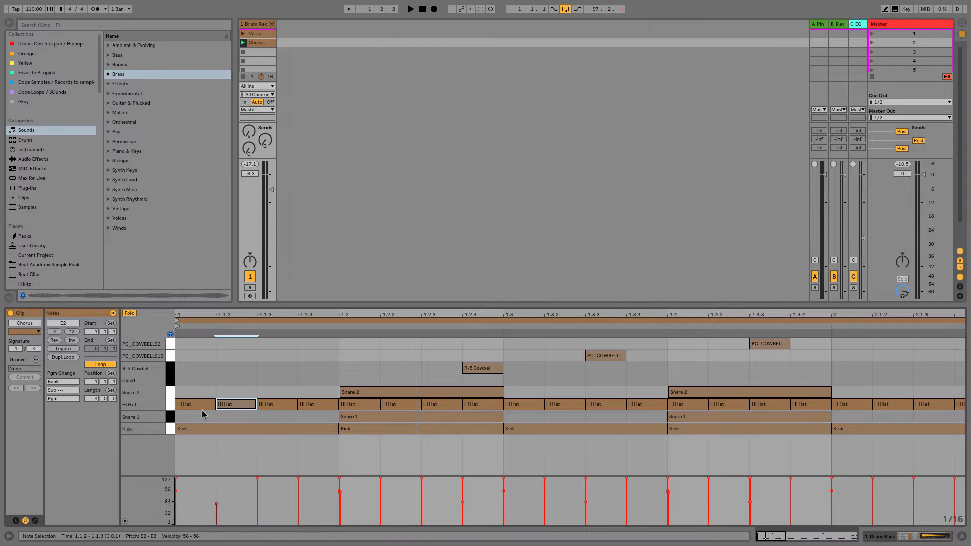
Select the first two Hi Hat notes and duplicate the pair repeatedly up to beat 1.4.
left_click_drag(201, 398, 226, 407)
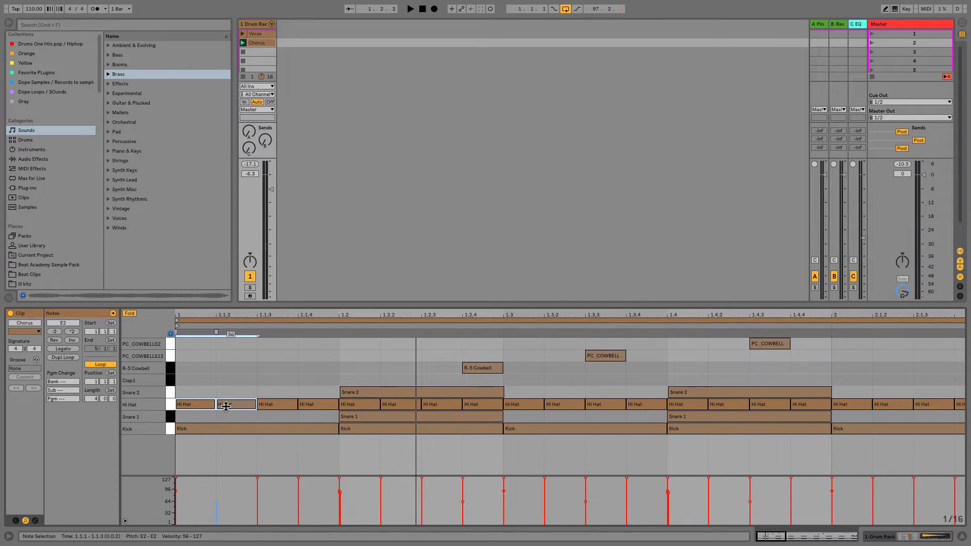
key("super+d")
key("super+d")
key("super+d")
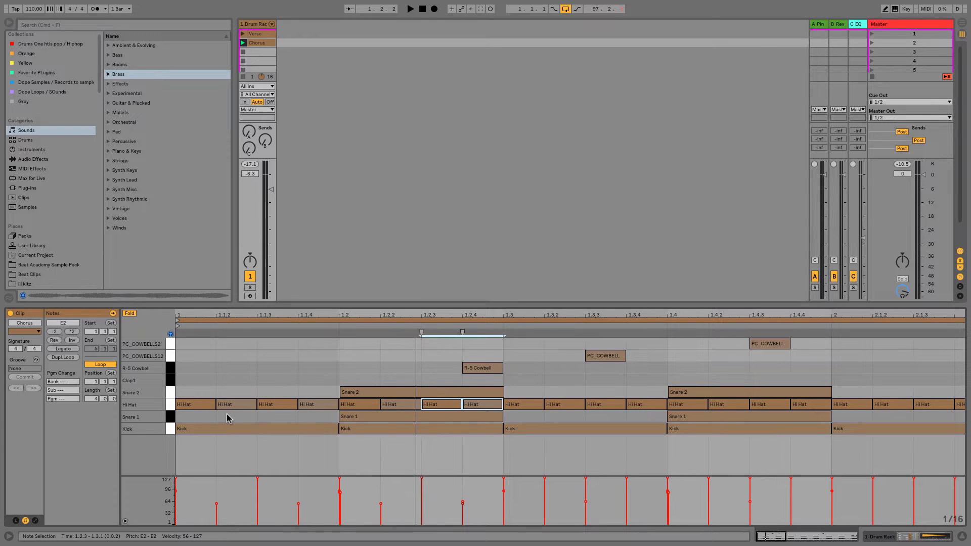
key("super+d")
key("super+d")
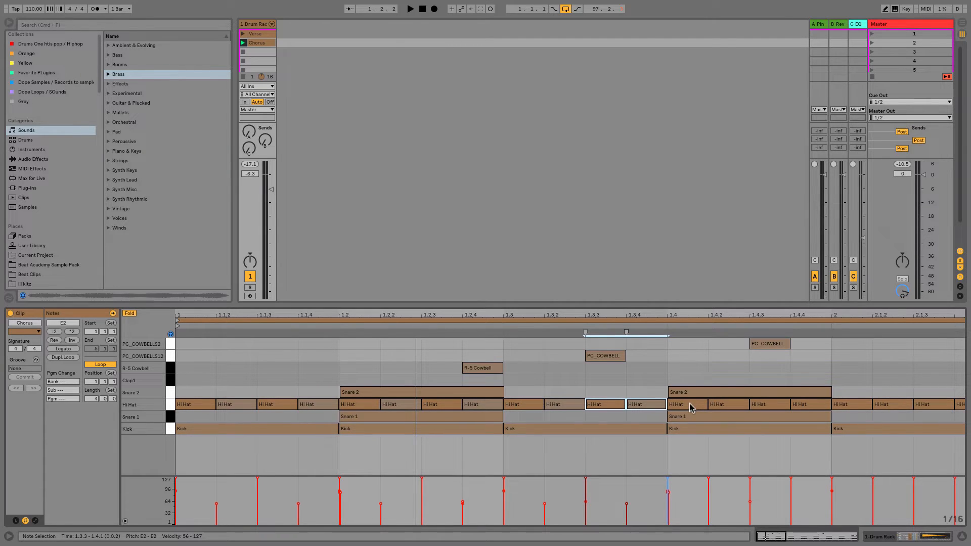
Play the Chorus clip twice to compare the alternating Hi Hat velocities with the constant ones.
left_click_drag(713, 314, 451, 315)
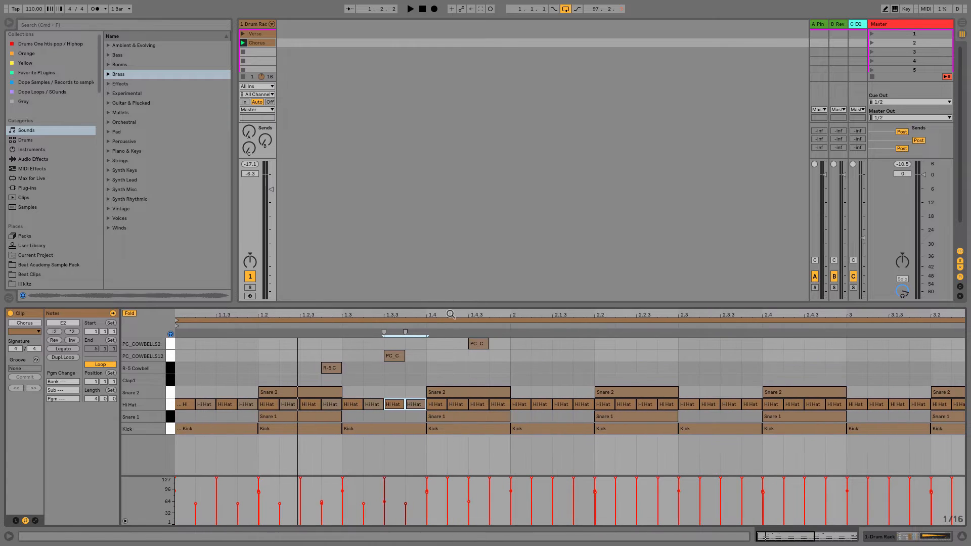
key("space")
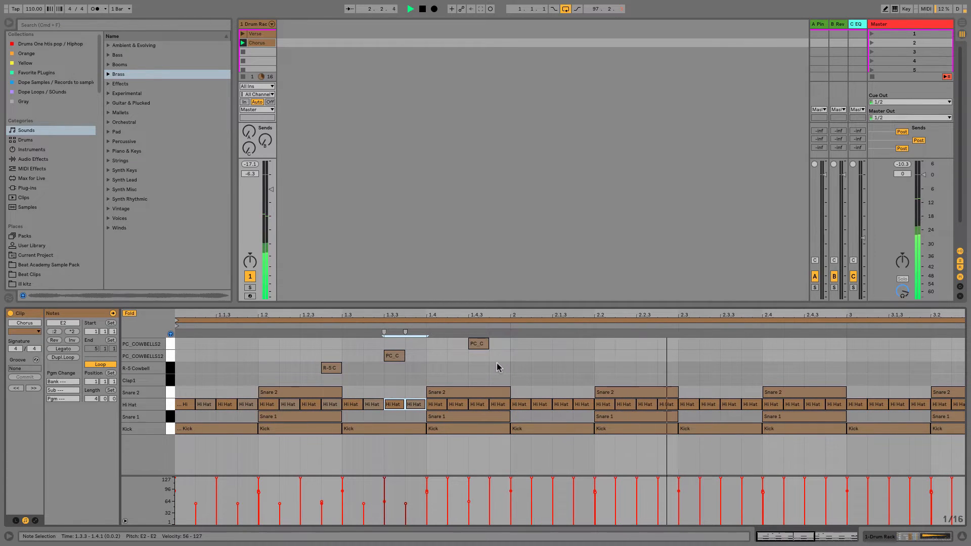
key("space")
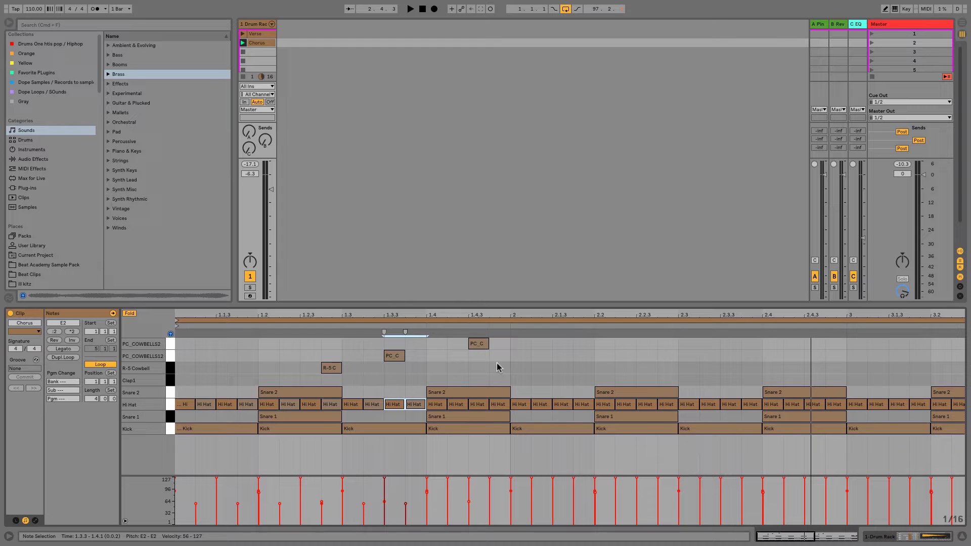
key("space")
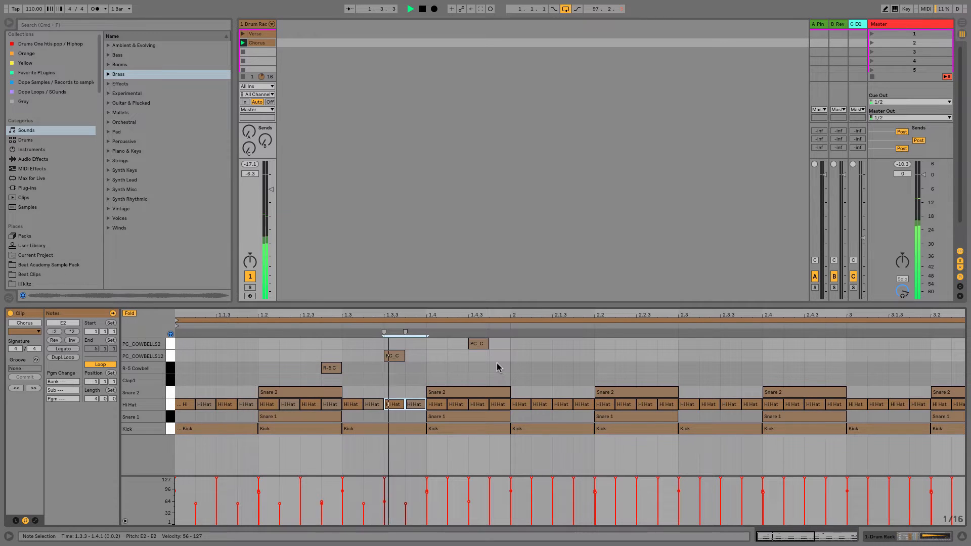
key("space")
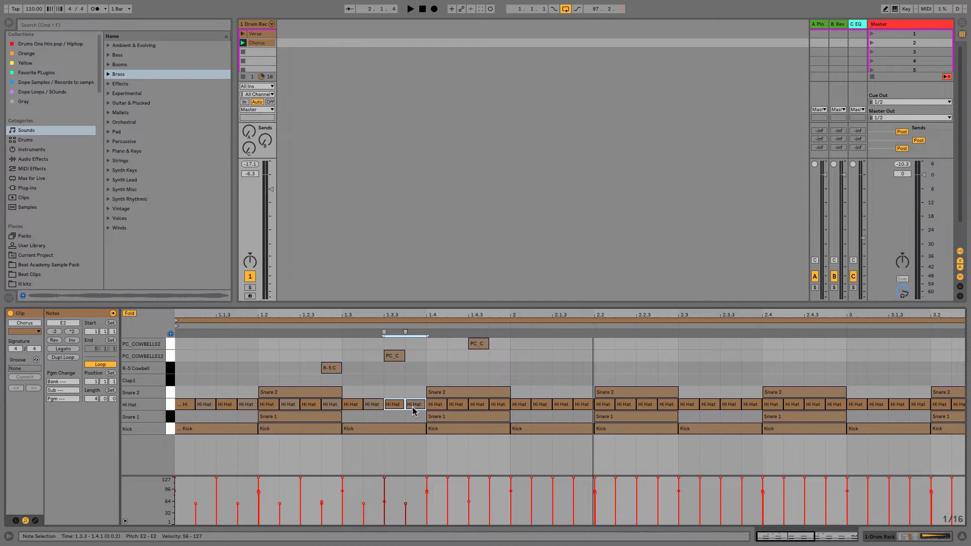
Duplicate the four Hi Hat notes of beat 1.3 repeatedly through the end of bar 4, and play the clip.
left_click(375, 406, "shift")
left_click(353, 405, "shift")
left_click(330, 407, "shift")
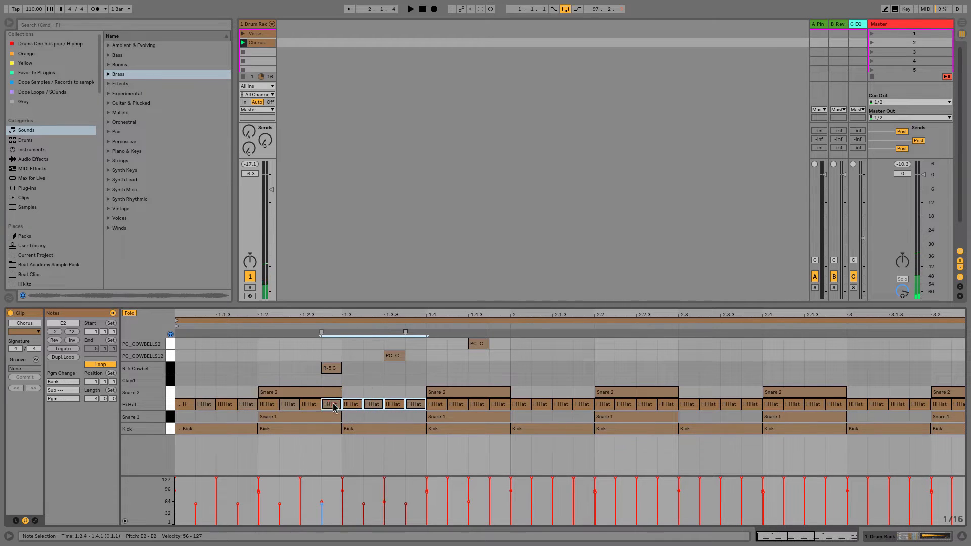
left_click_drag(356, 418, 395, 414)
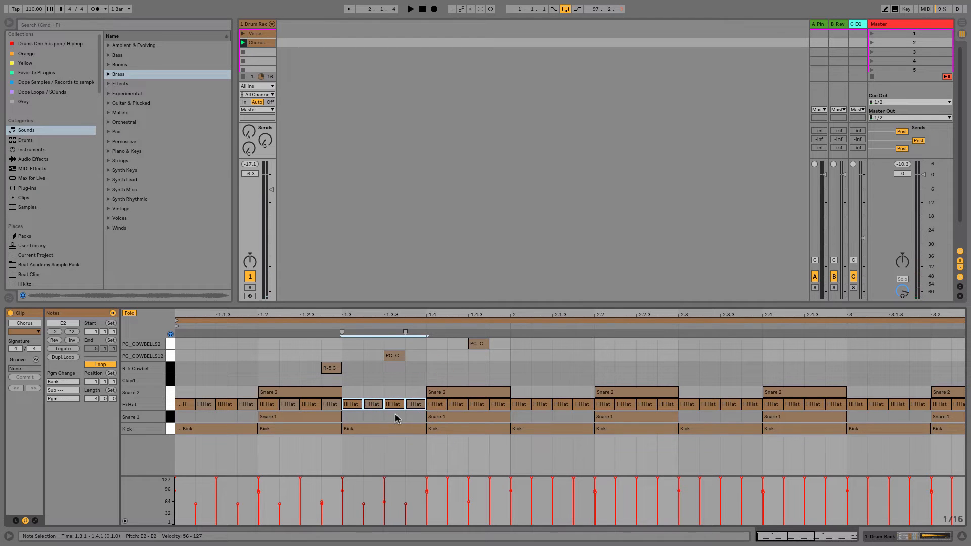
key("super+d")
key("super+d")
key("super+d")
key("super+d")
key("super+d")
key("super+d")
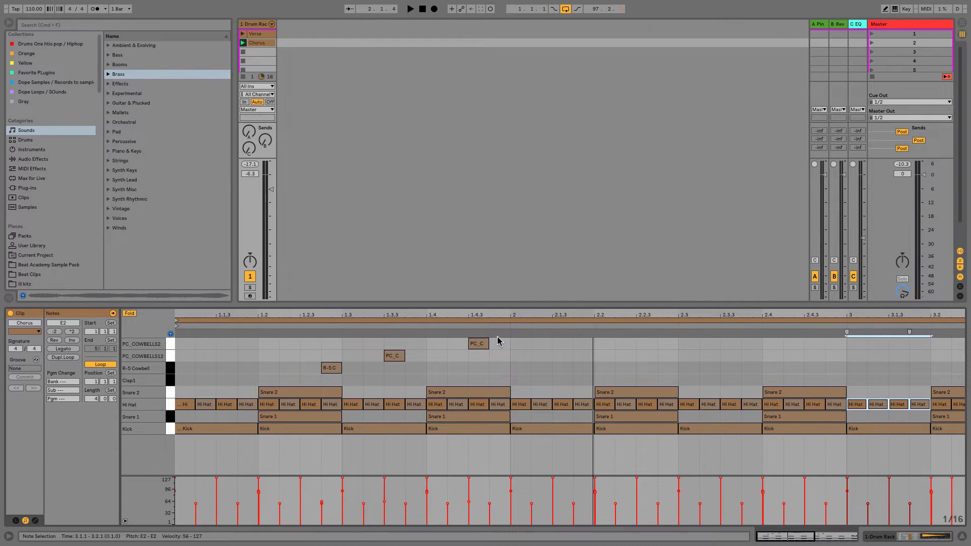
left_click_drag(514, 314, 376, 314)
key("super+d")
key("super+d")
key("super+d")
key("super+d")
key("super+d")
key("super+d")
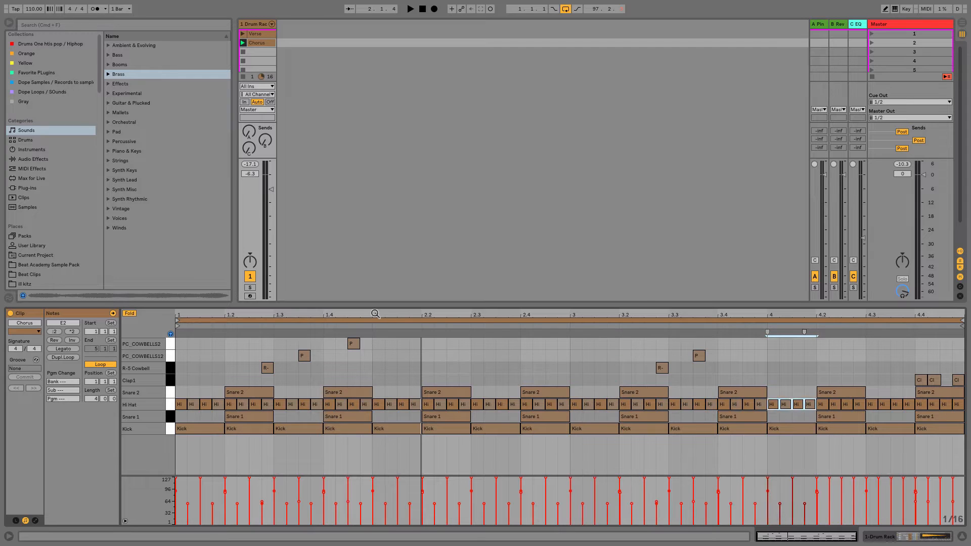
key("super+d")
key("space")
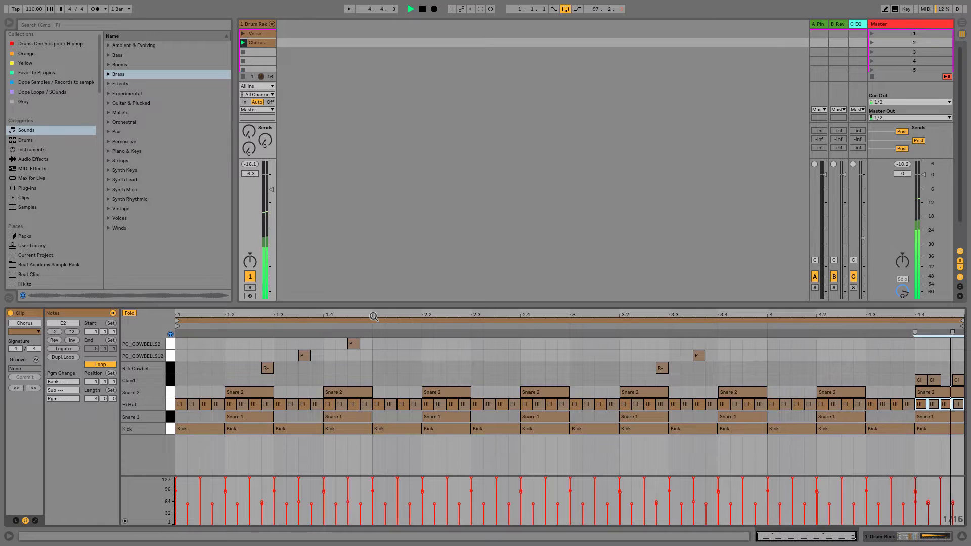
key("space")
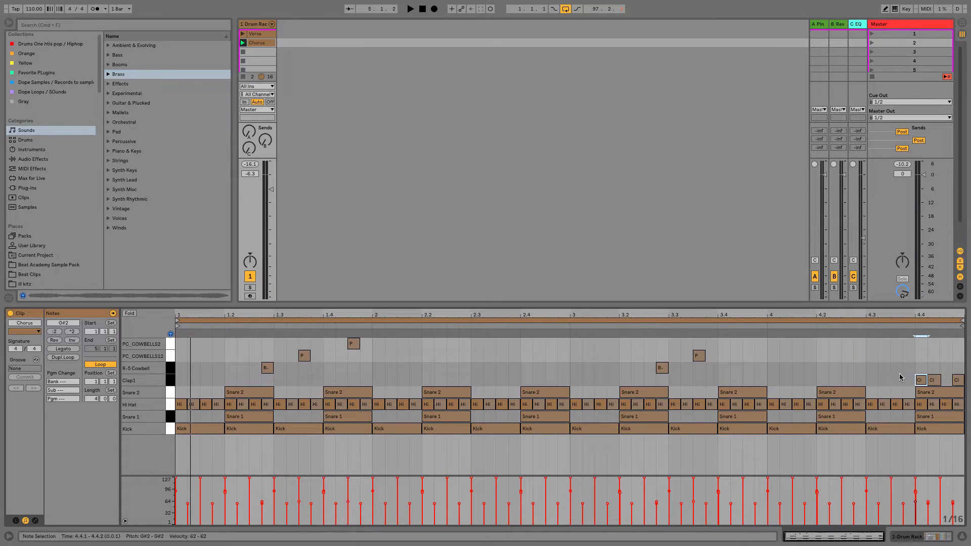
Audition the Clap1 pad in the Drum Rack, copy it onto the empty A2 pad, and audition the copy.
scroll(926, 316, "up", 5)
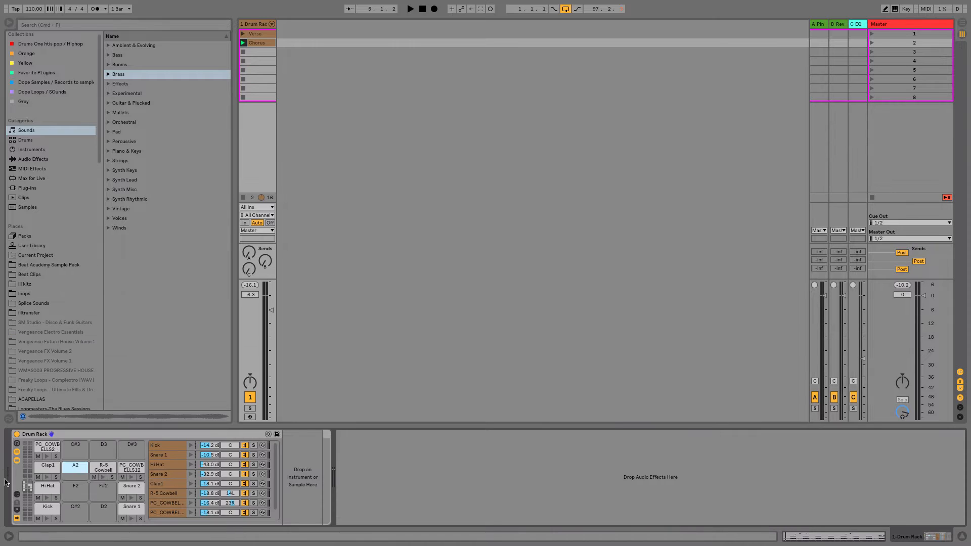
left_click(43, 469)
left_click(47, 478)
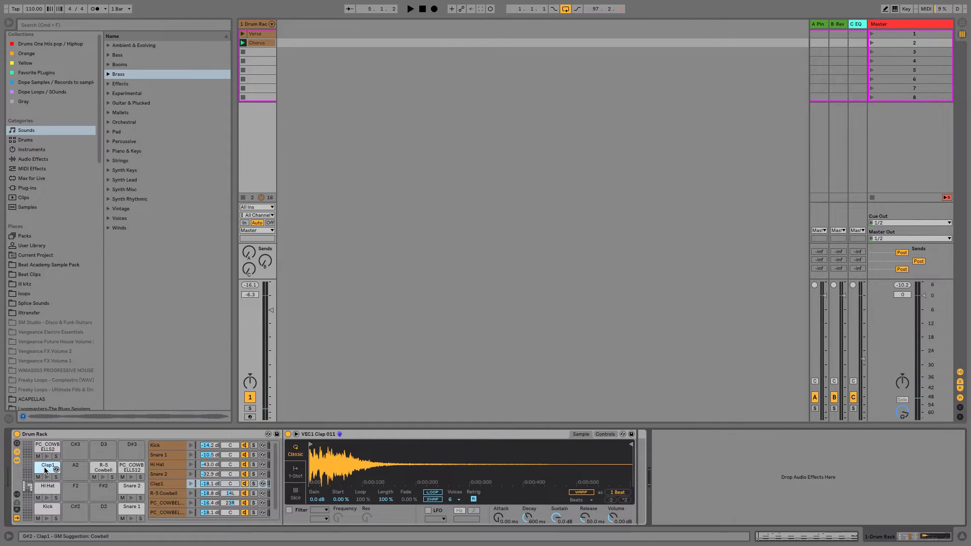
left_click_drag(44, 469, 81, 472)
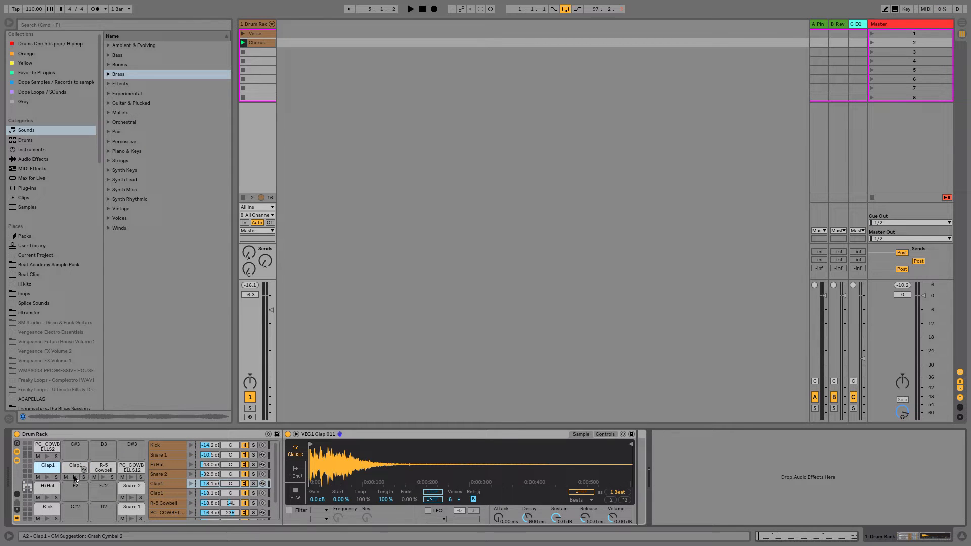
left_click(74, 478)
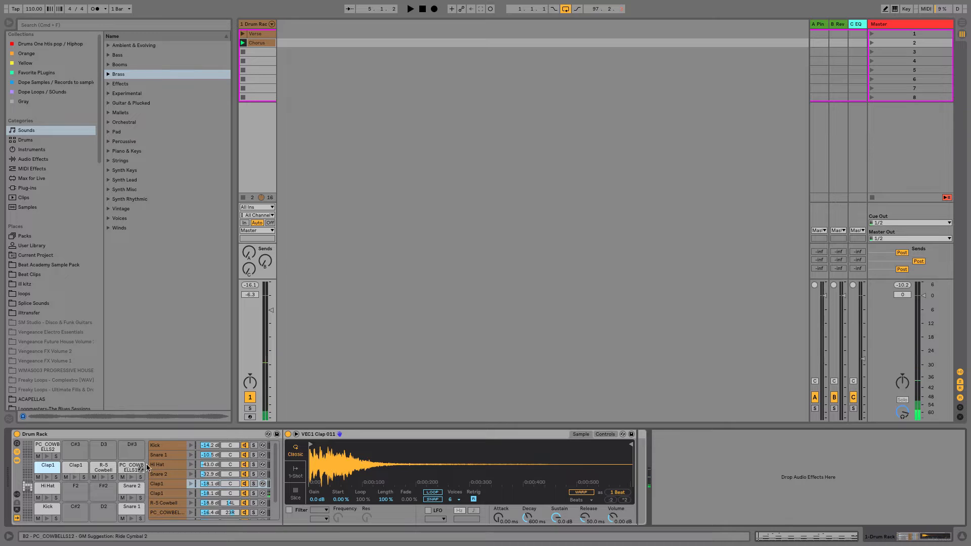
Reverse the clap sample on the copied A2 Clap1 pad and audition it.
left_click(76, 466)
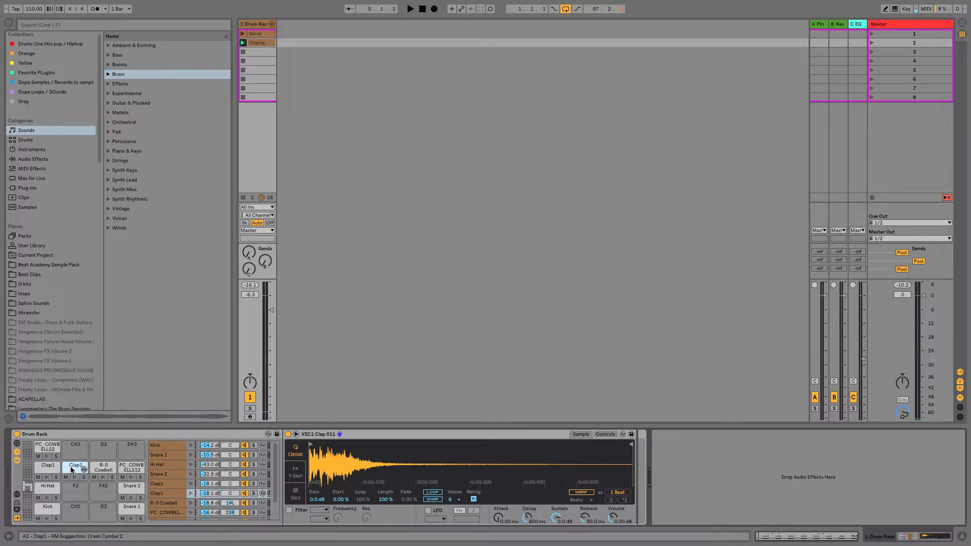
right_click(407, 463)
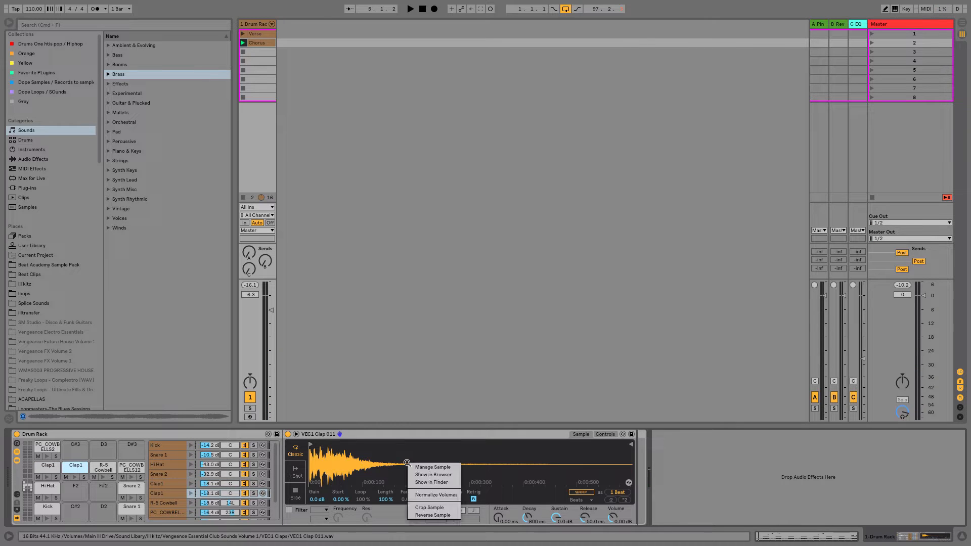
left_click(420, 515)
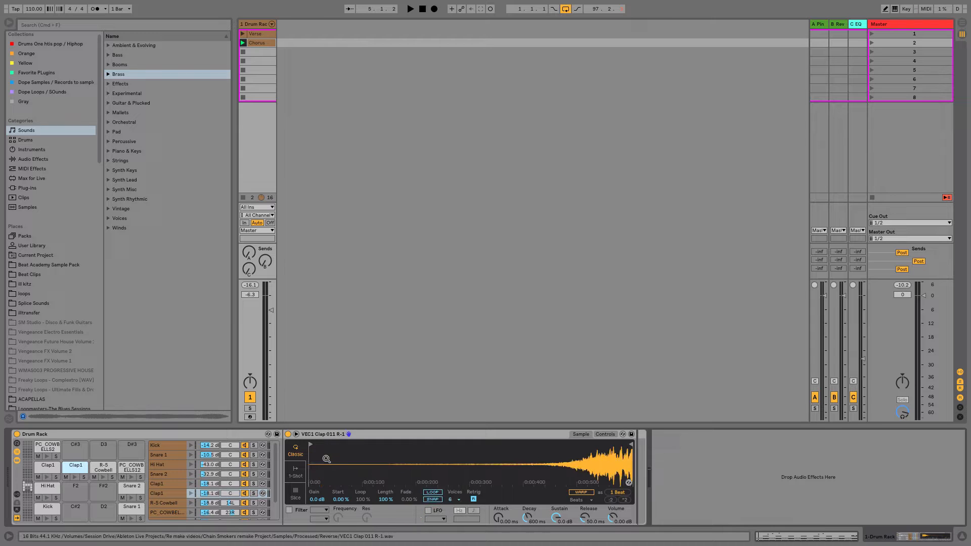
left_click(76, 478)
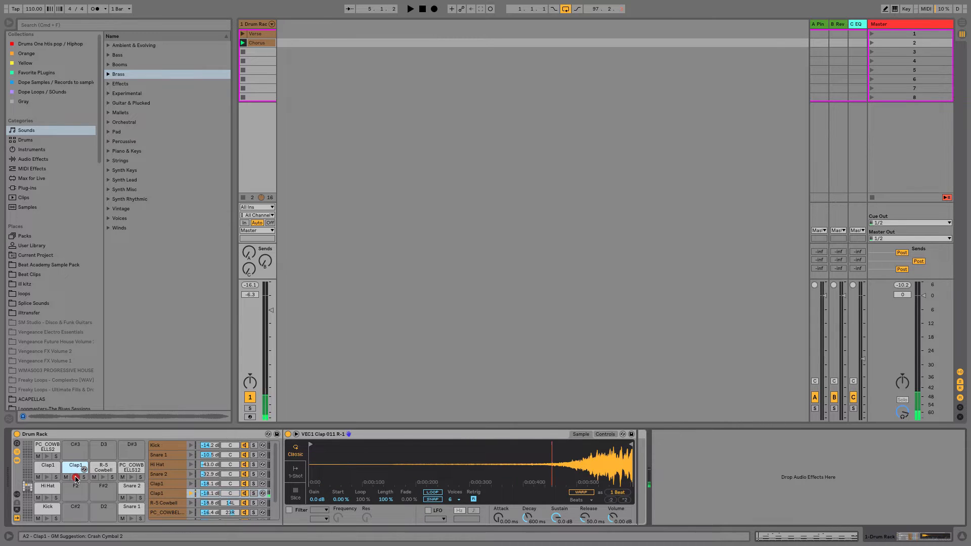
Rename the A2 pad as Rev Clap and audition it.
right_click(74, 466)
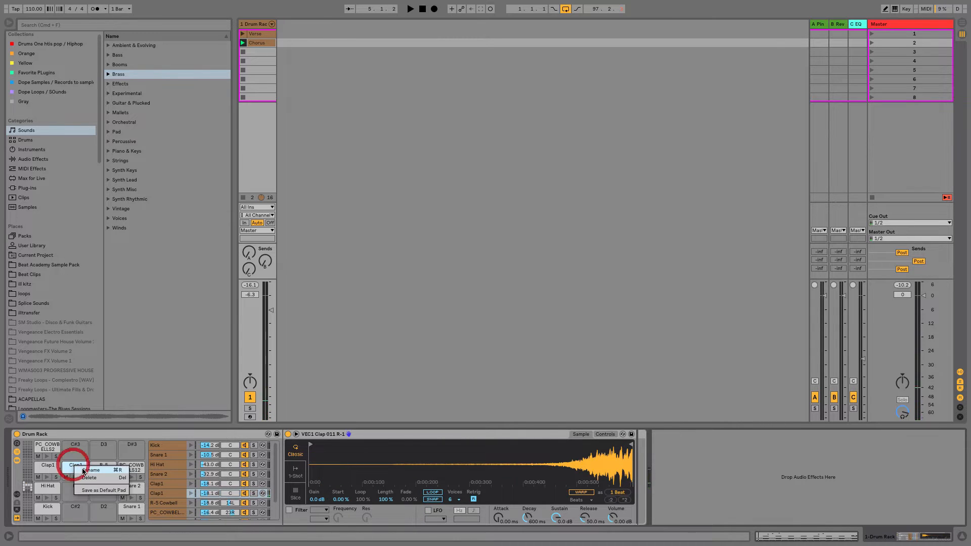
left_click(84, 471)
type("Rev")
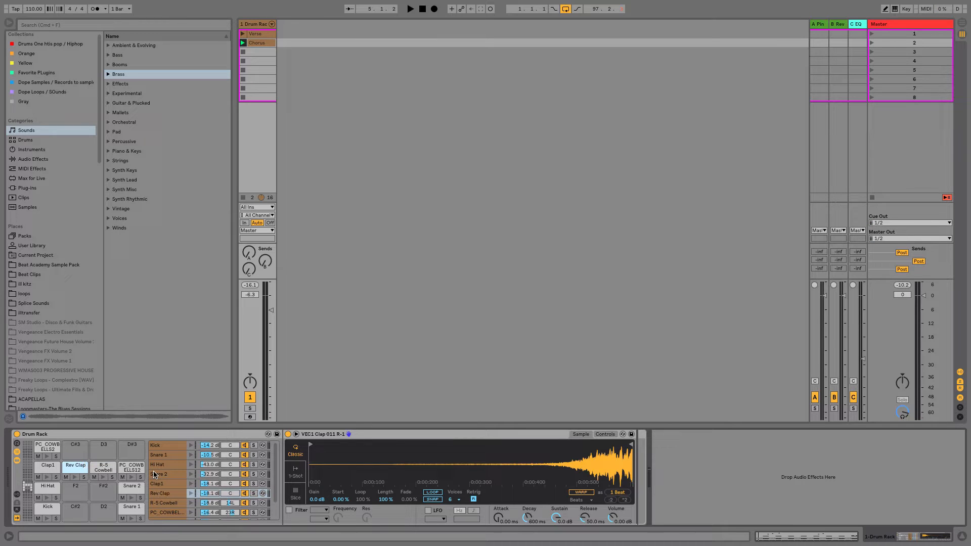
left_click(72, 478)
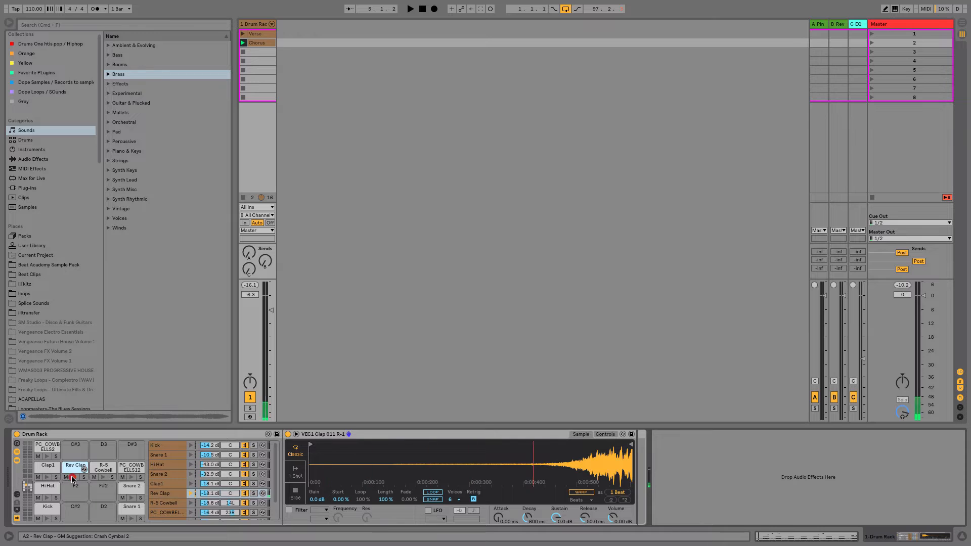
Add a Rev Clap note to the Chorus clip from 4.3.3 to 4.4.1, leading into the first Clap1 note of beat 4.4.
double_click(272, 40)
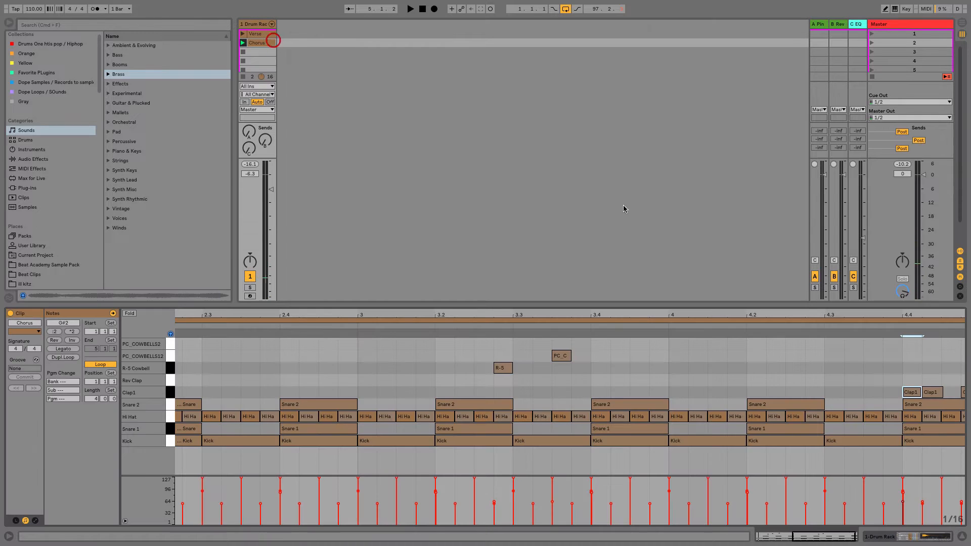
double_click(887, 382)
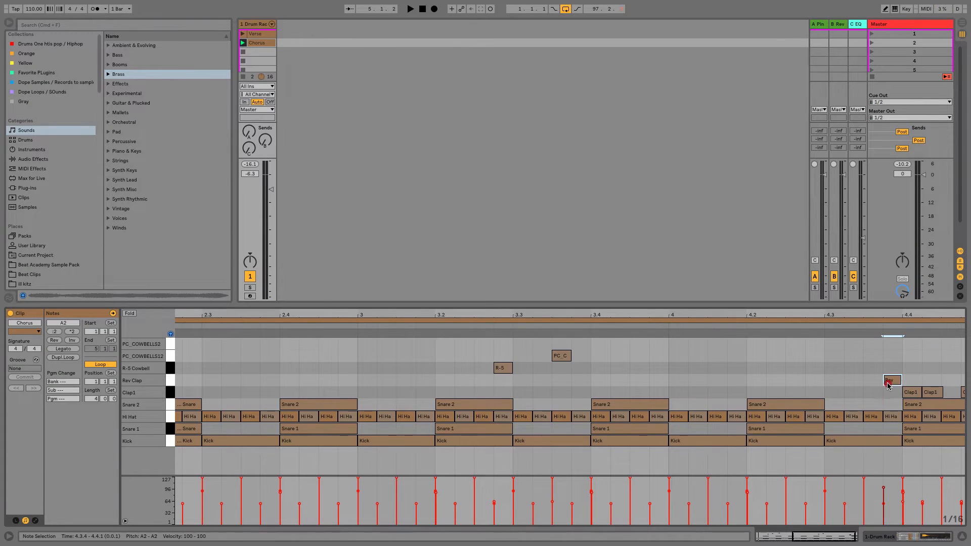
mouse_move(888, 381)
left_mouse_down()
mouse_move(872, 383)
mouse_move(900, 379)
left_mouse_up()
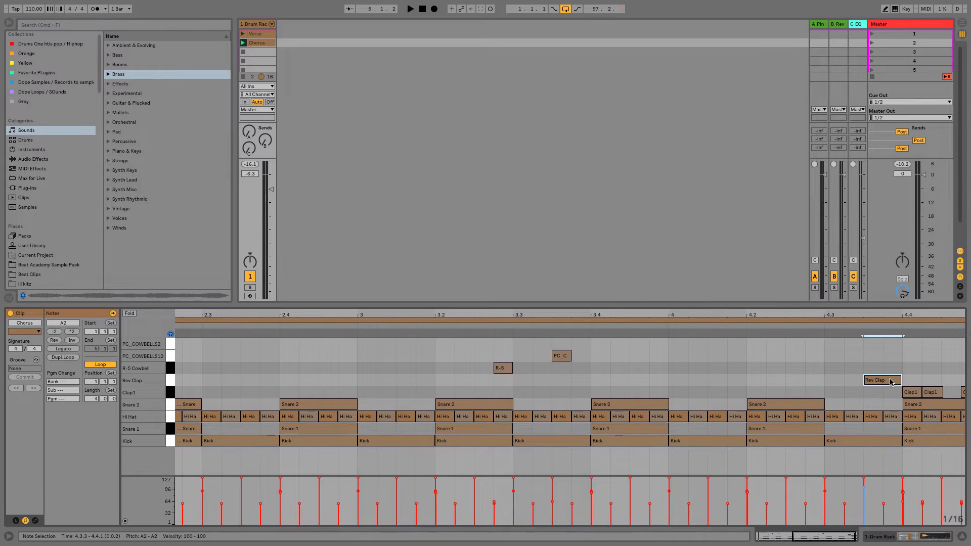
Move the Rev Clap sample's start marker to about halfway through the waveform and start playback.
key("shift+Tab")
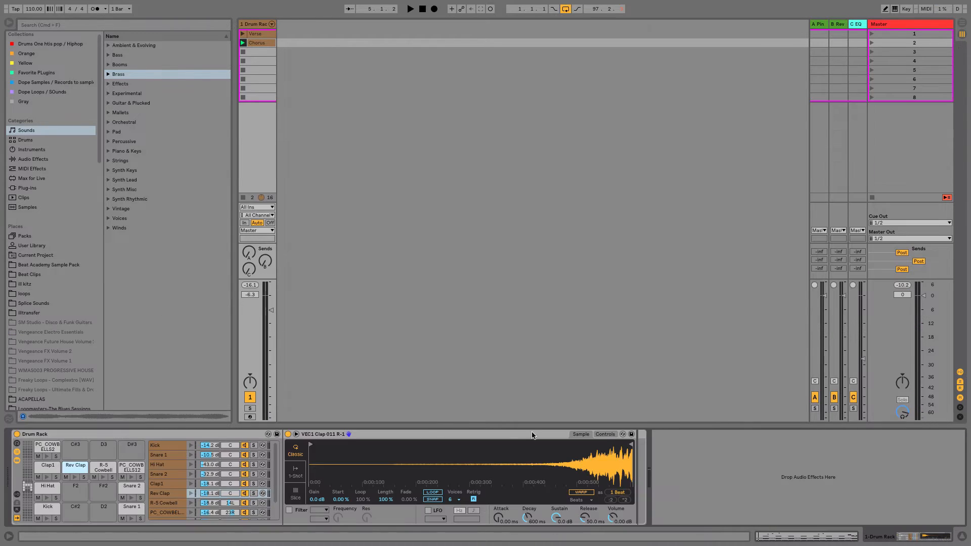
left_click_drag(313, 443, 482, 470)
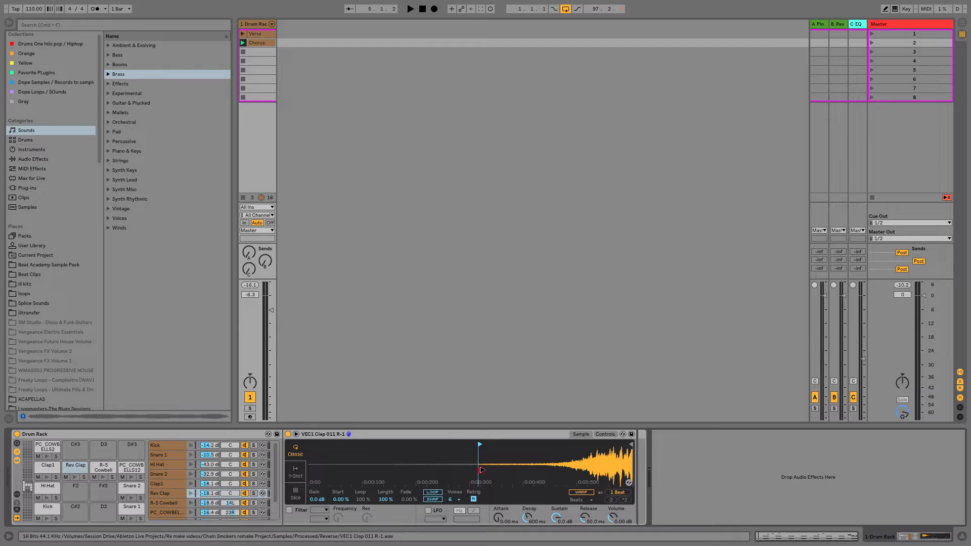
key("space")
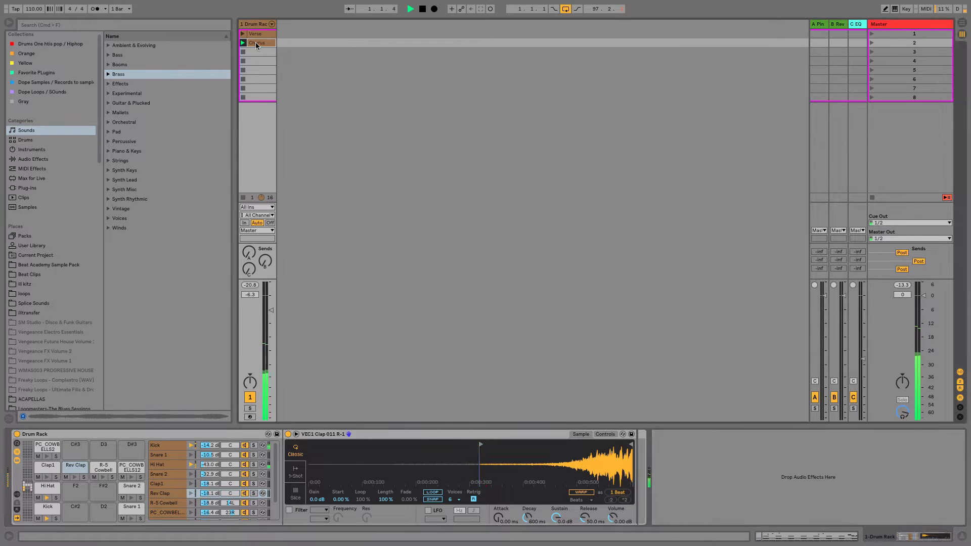
Play the end of the Chorus clip to hear the Rev Clap note leading into the claps.
double_click(256, 44)
left_click_drag(885, 315, 880, 279)
key("space")
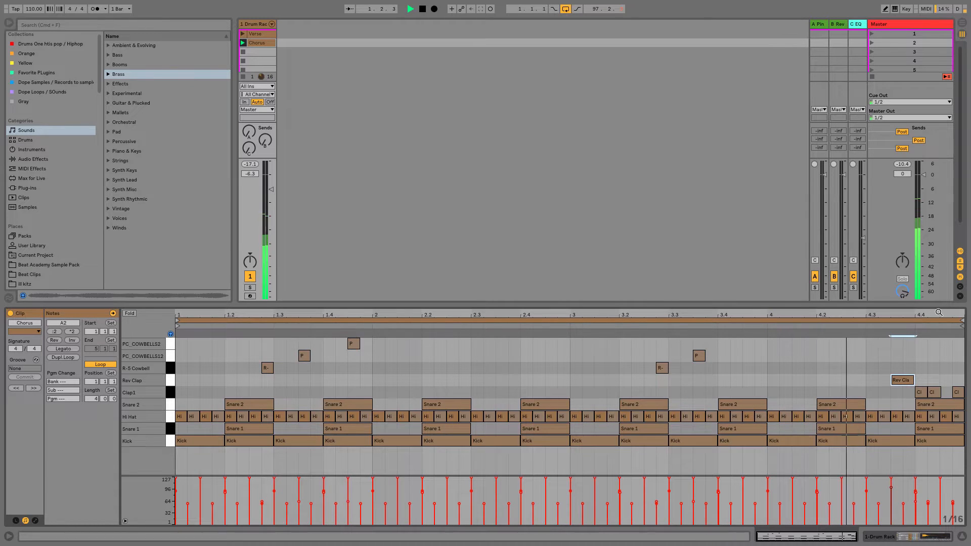
left_click_drag(939, 313, 939, 317)
key("space")
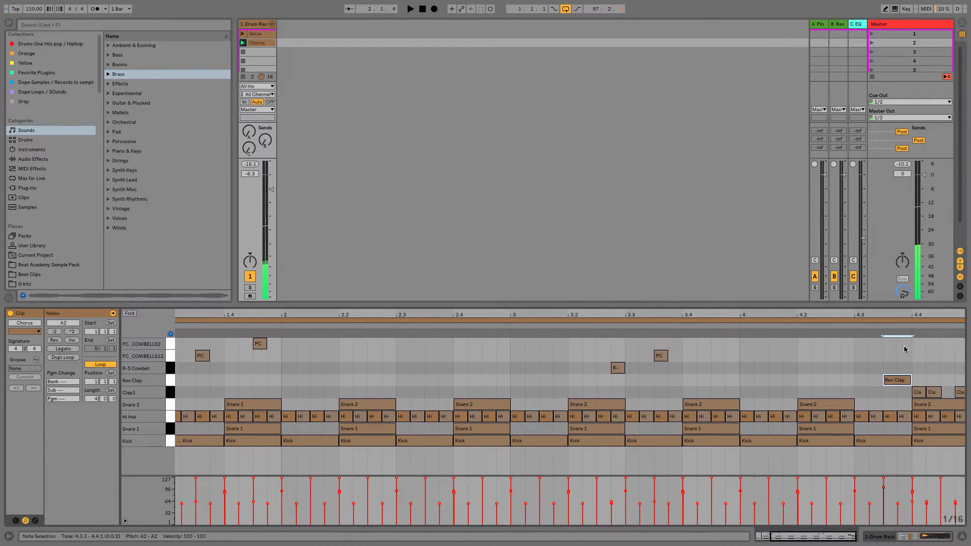
left_click(899, 381)
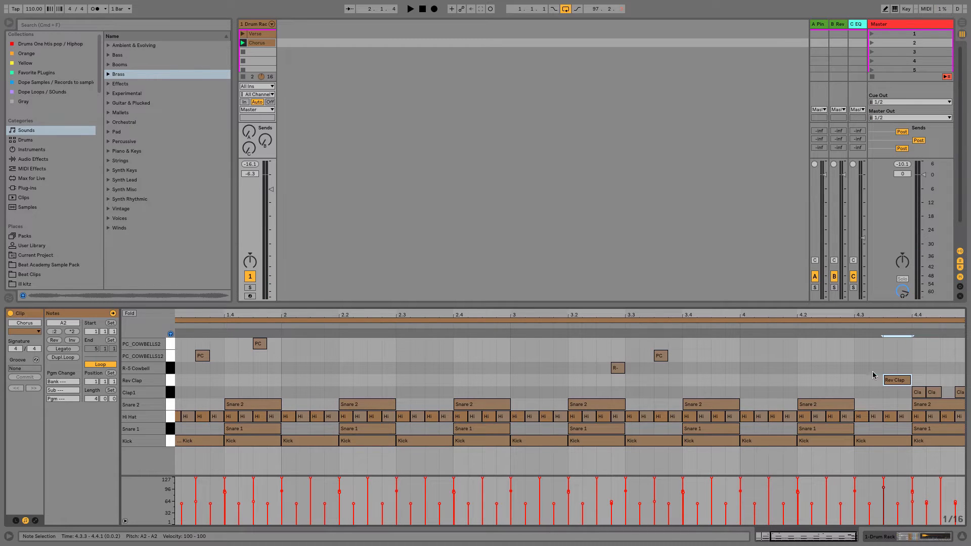
Show the Drum Rack's return chains and add the Reverb audio effect as a return.
key("shift+Tab")
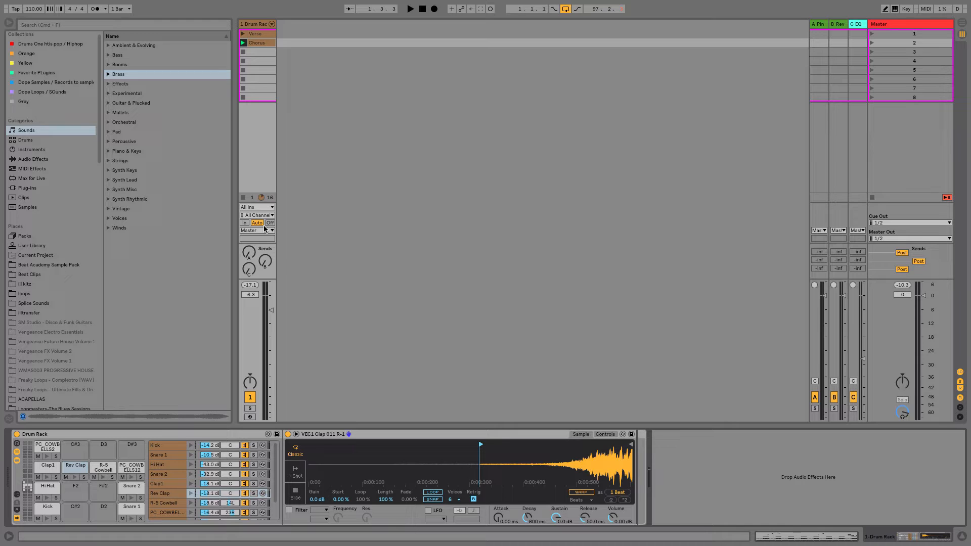
left_click(18, 513)
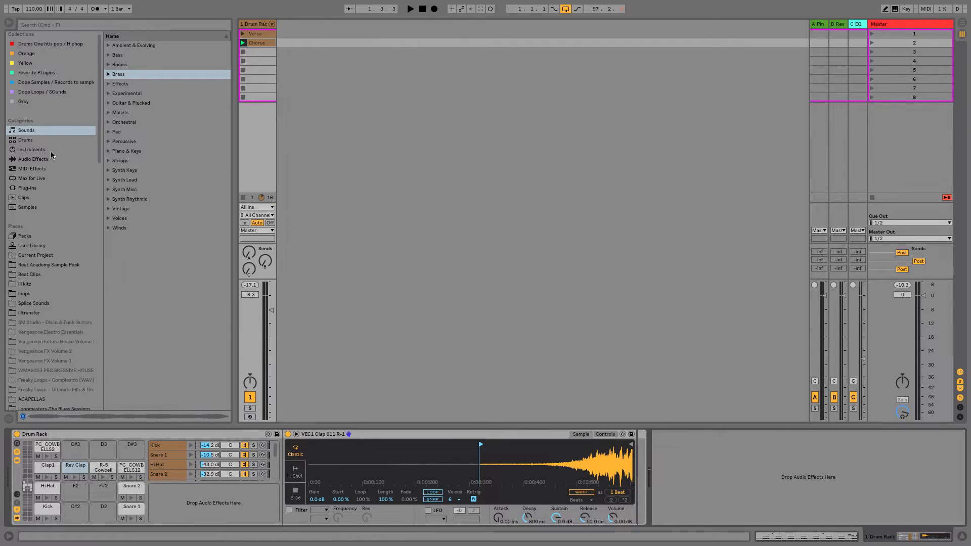
left_click(33, 158)
scroll(134, 334, "down", 1)
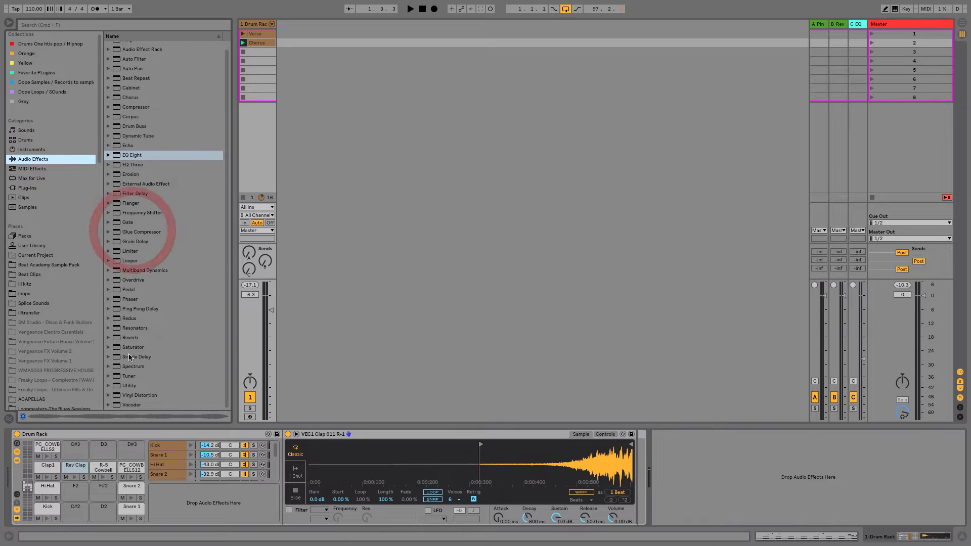
left_click_drag(131, 340, 190, 507)
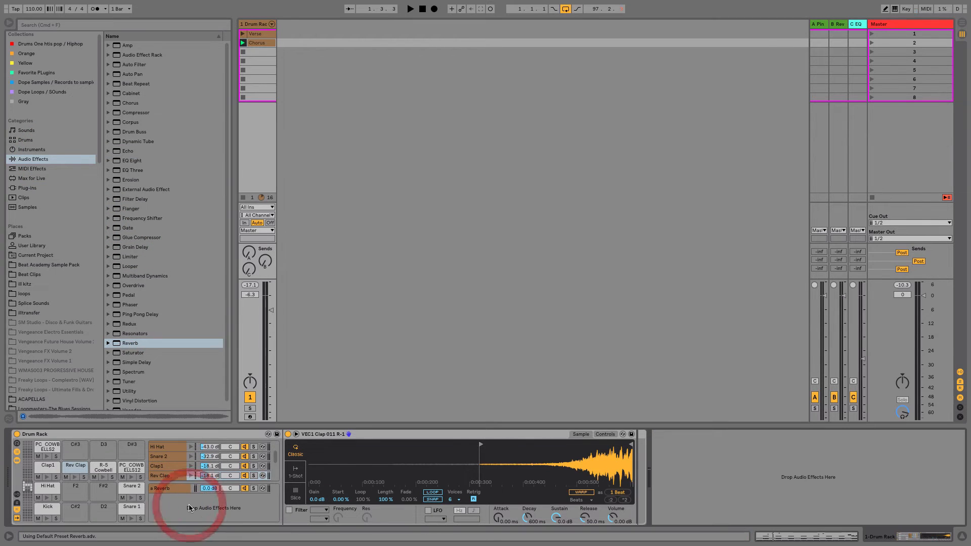
Unfold the Drum Rack's chains in the mixer, audition Rev Clap and set its send to the reverb return to -20.0 dB.
left_click(272, 25)
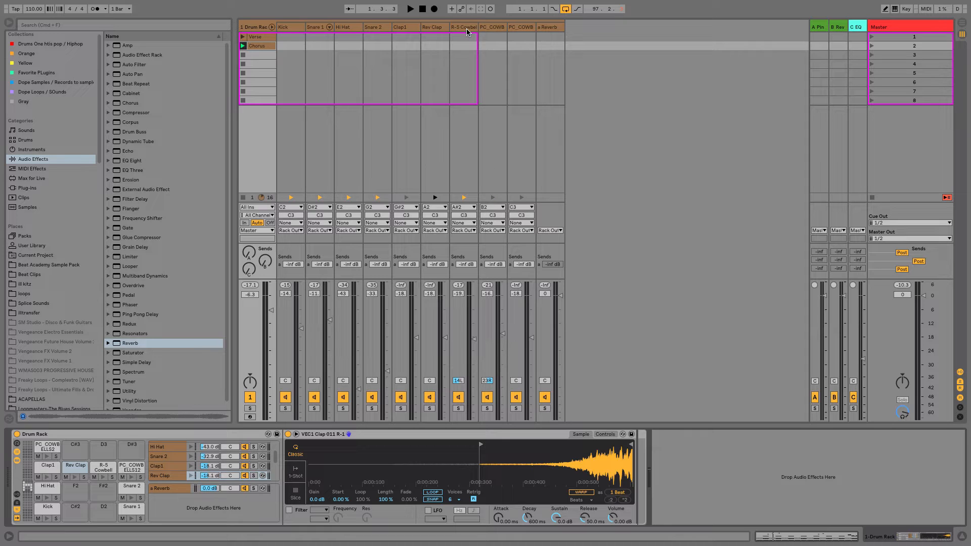
left_click(466, 28)
left_click(436, 198)
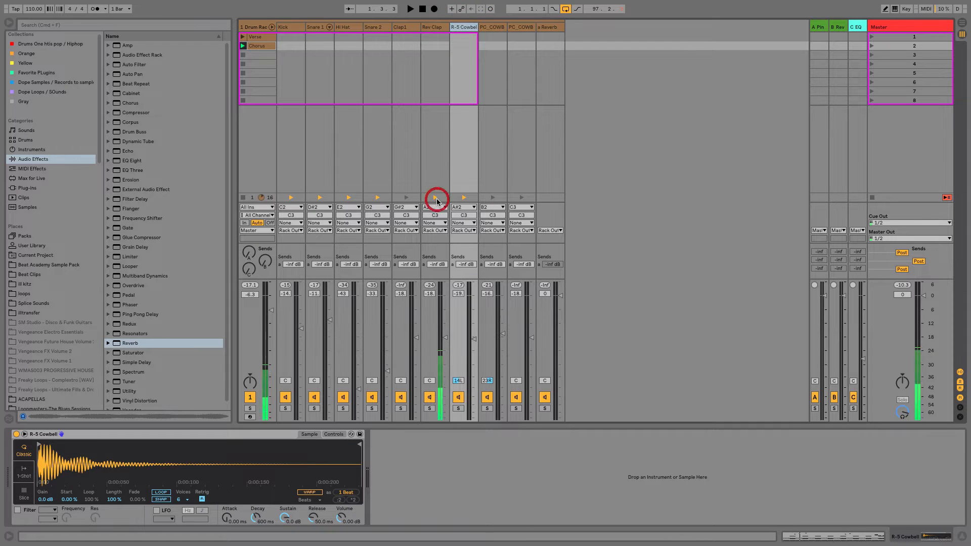
left_click(434, 198)
mouse_move(441, 264)
left_mouse_down()
mouse_move(441, 248)
mouse_move(437, 255)
left_mouse_up()
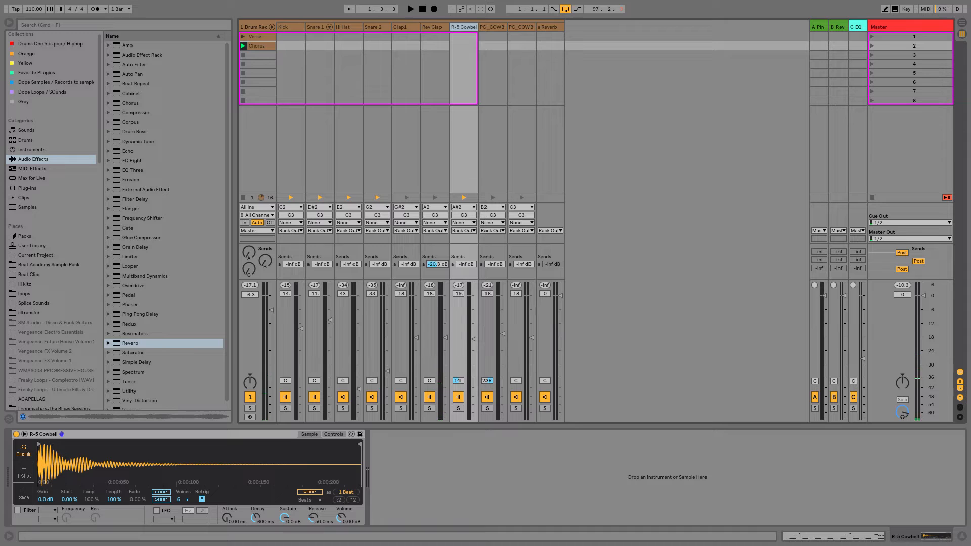
left_click(464, 198)
Audition Clap1, set its send to the reverb return to -14.0 dB, and audition it again.
left_click(406, 198)
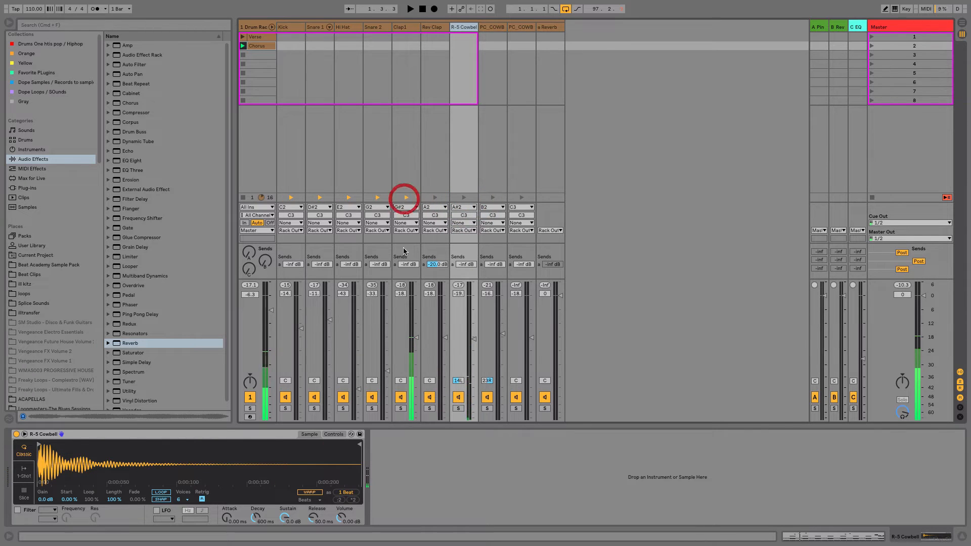
left_click_drag(408, 265, 408, 259)
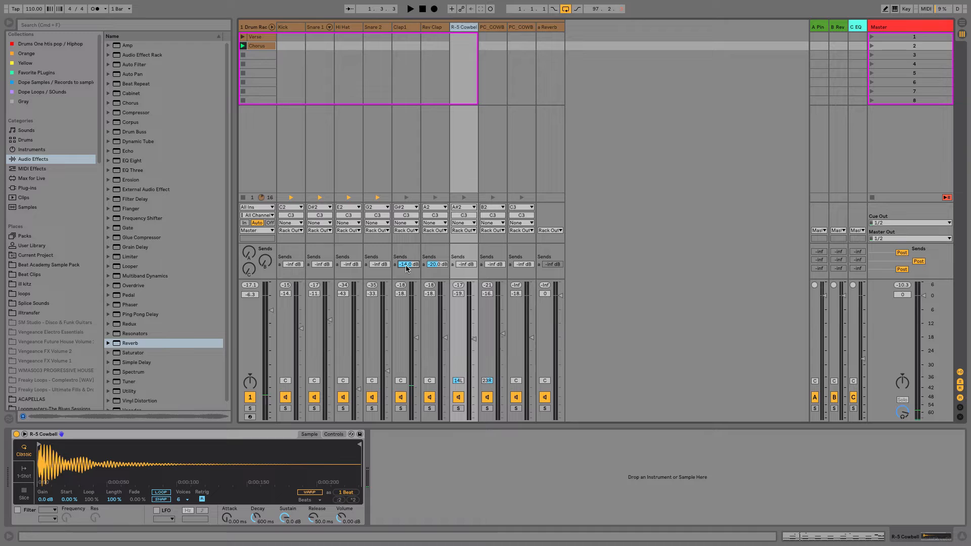
left_click(406, 198)
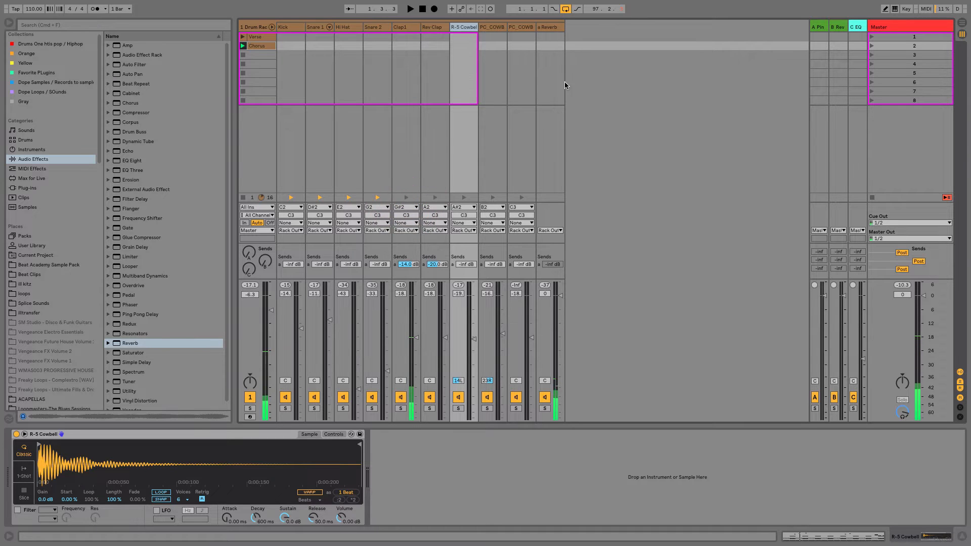
Move the Chorus clip's loop start to 4.3 so that only the last two beats loop.
left_click(463, 66)
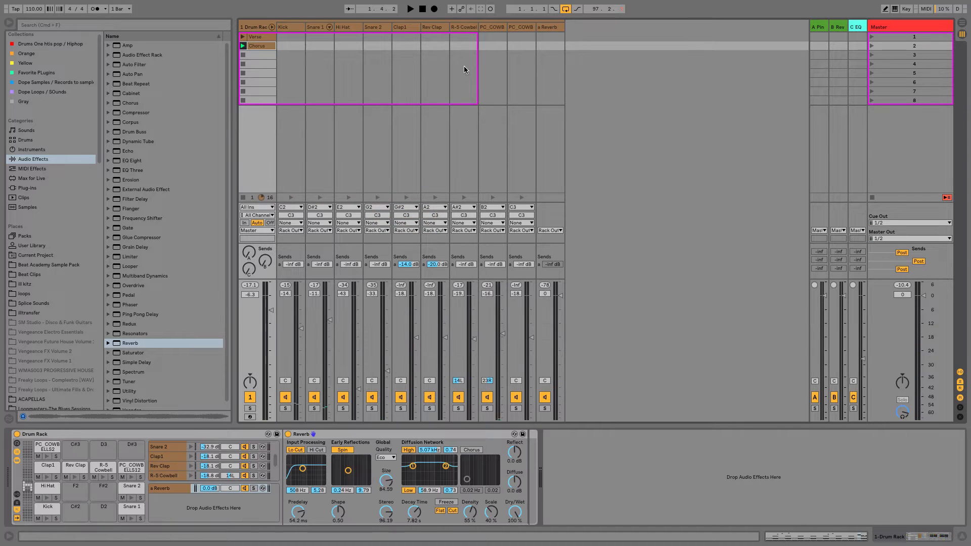
left_click(262, 44)
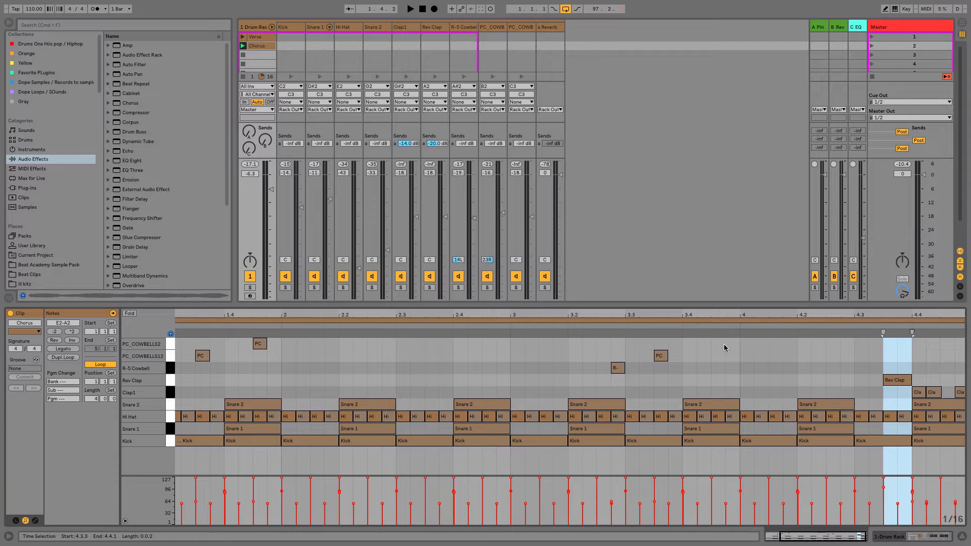
left_click_drag(179, 321, 854, 366)
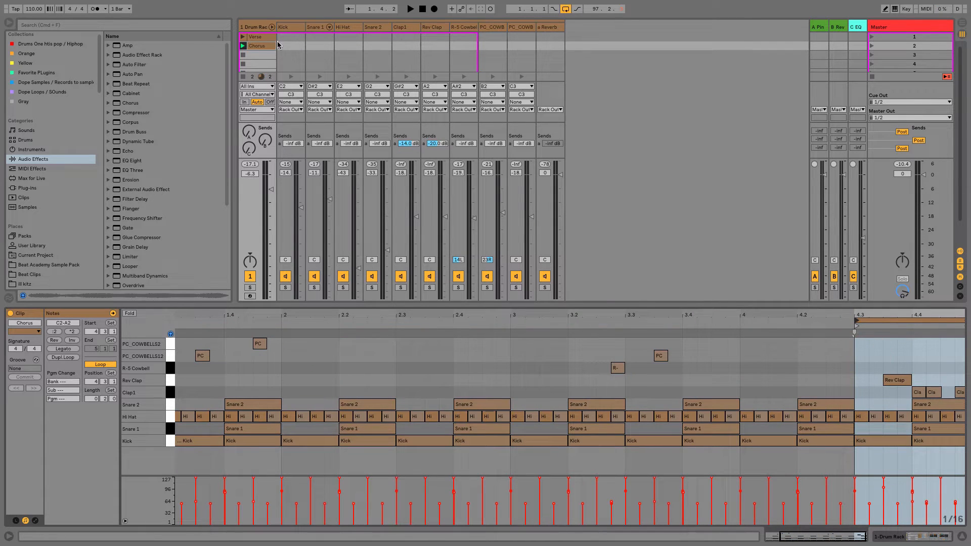
While playing the loop, shorten the return Reverb's decay time to 3.16 s, and set its quality to Mid.
left_click(552, 29)
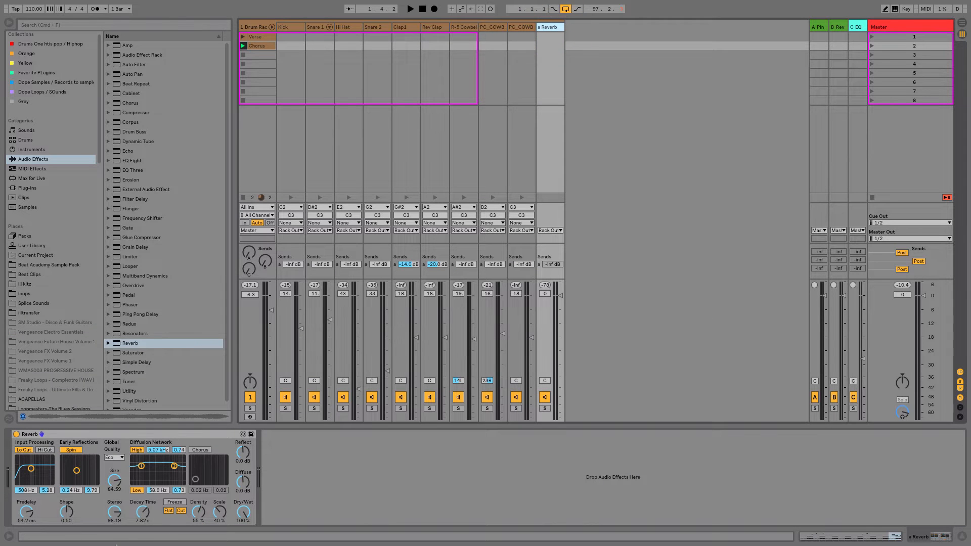
key("space")
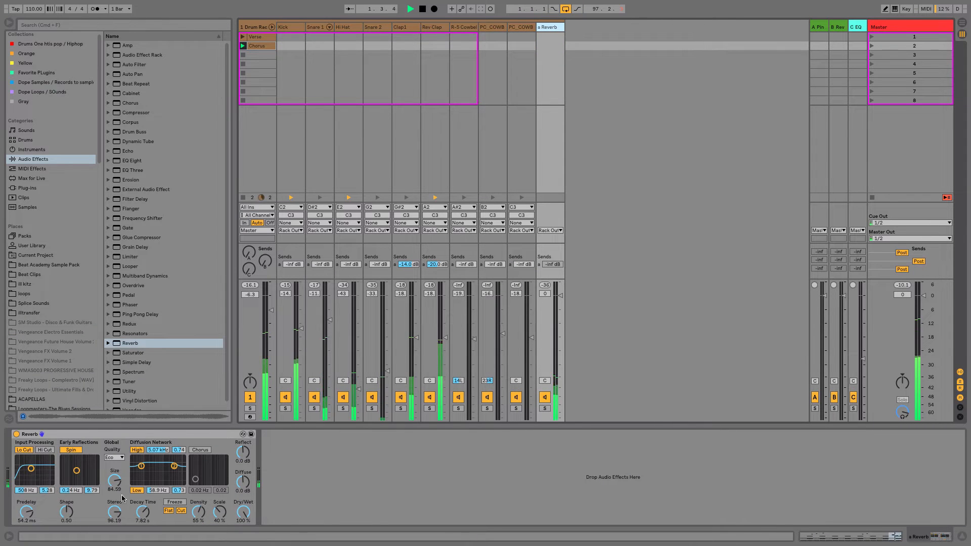
left_click_drag(143, 512, 142, 527)
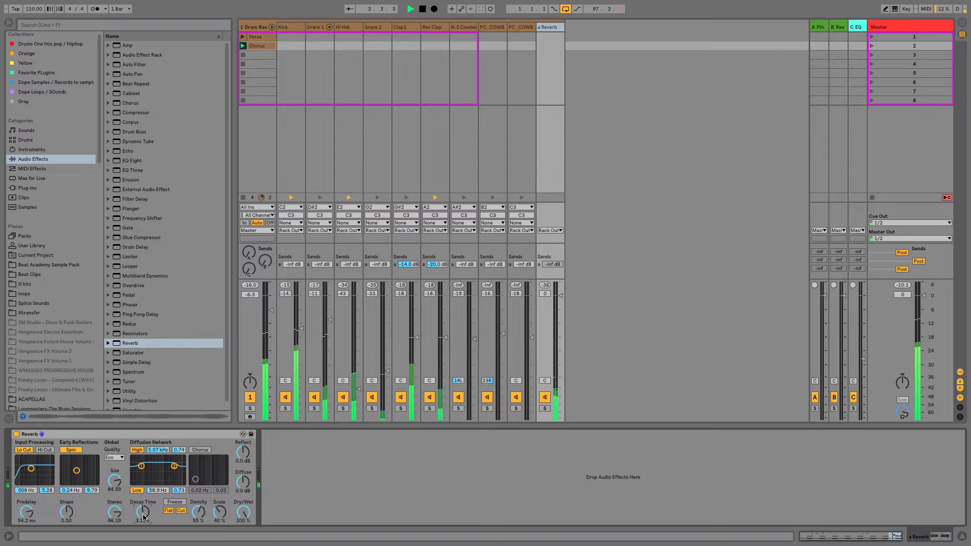
key("space")
left_click(114, 458)
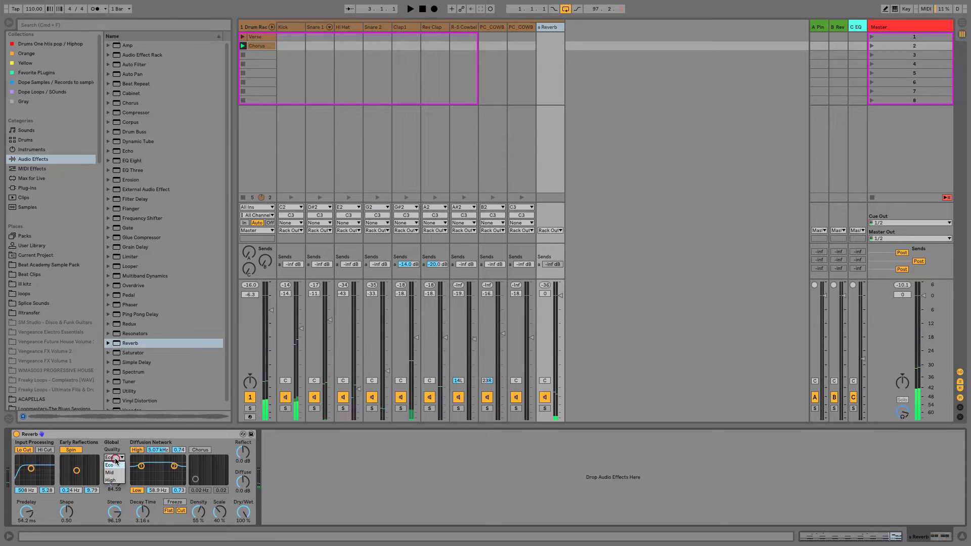
left_click(119, 475)
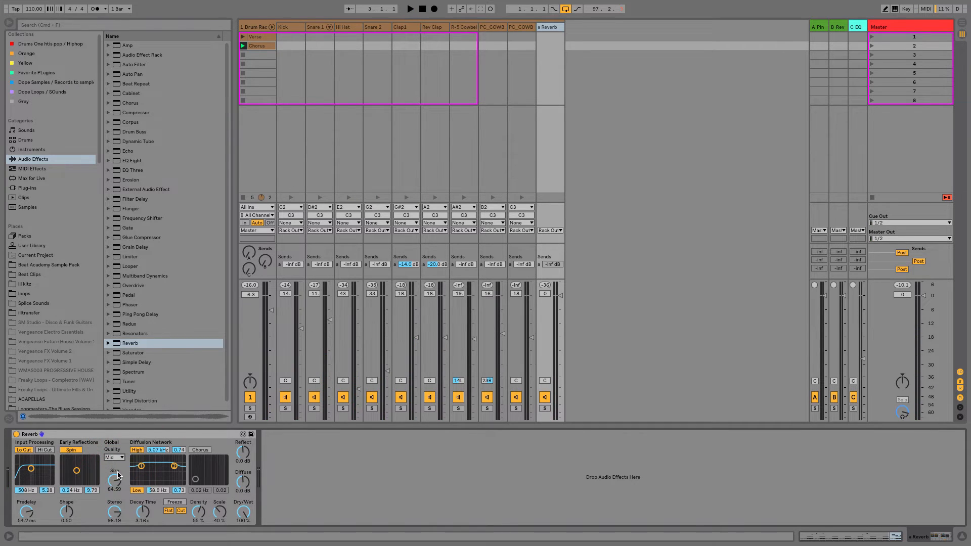
Turn on the Reverb's Hi Cut, move its input filter to 2.53 kHz, and play the loop.
left_click(44, 450)
left_click_drag(30, 469, 40, 469)
key("space")
key("space")
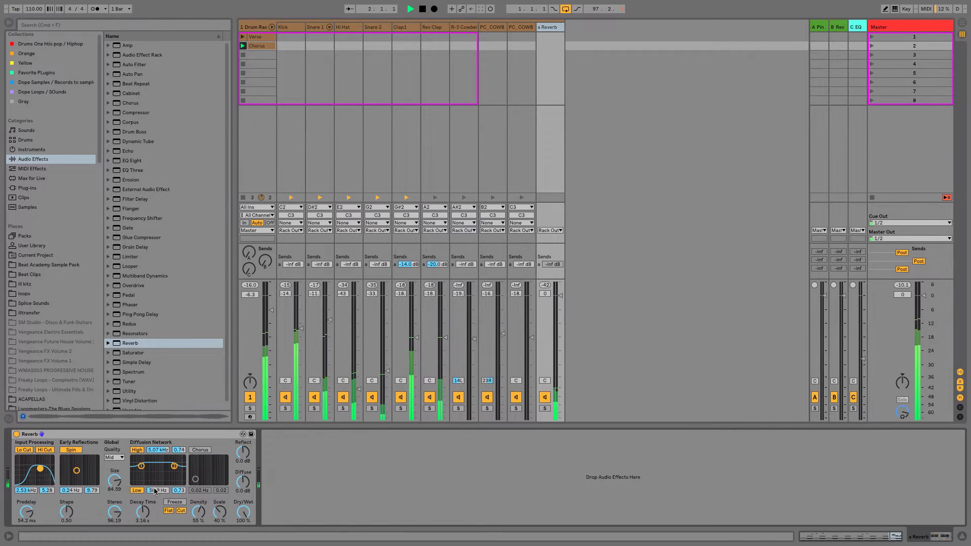
While playing the loop, set the return Reverb's diffuse level to -2.7 dB and its size to 122.18.
left_click_drag(243, 481, 245, 485)
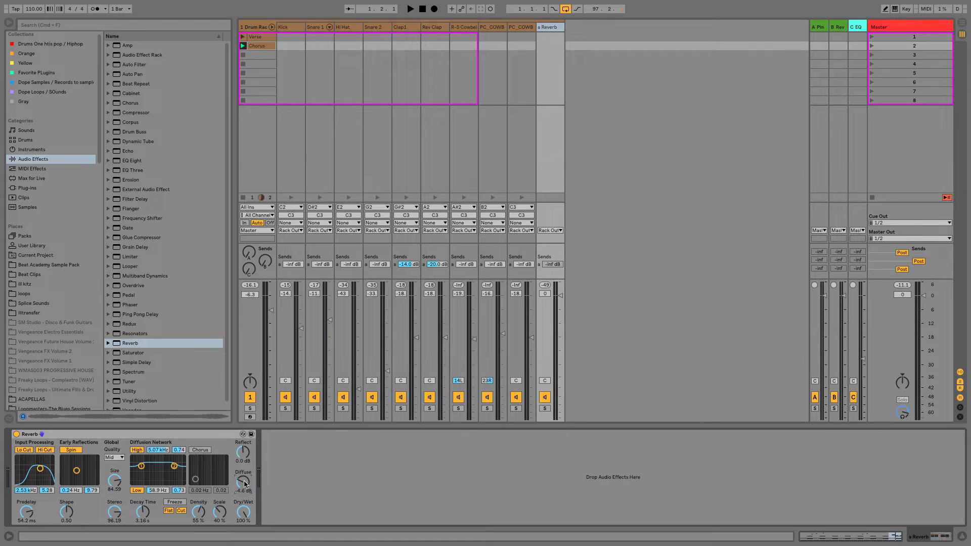
key("space")
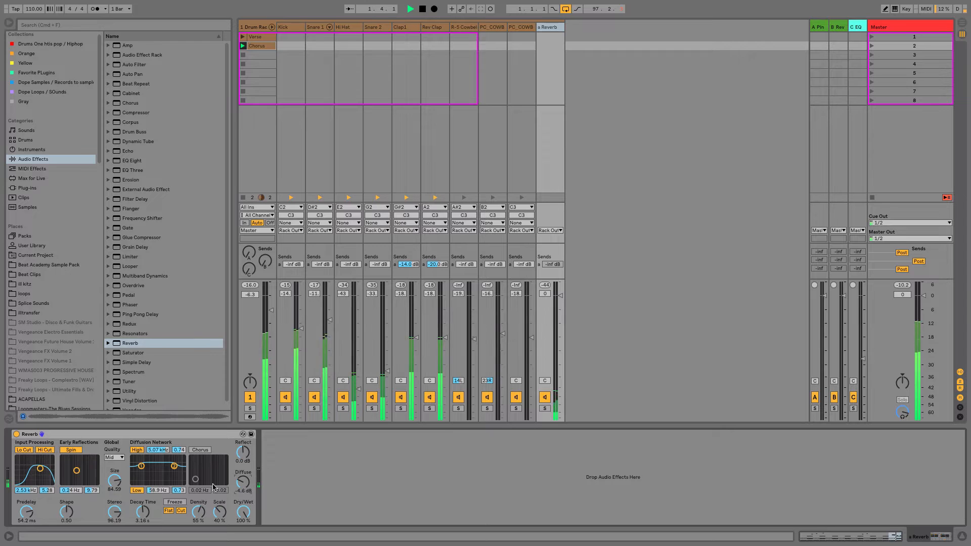
left_click(122, 482)
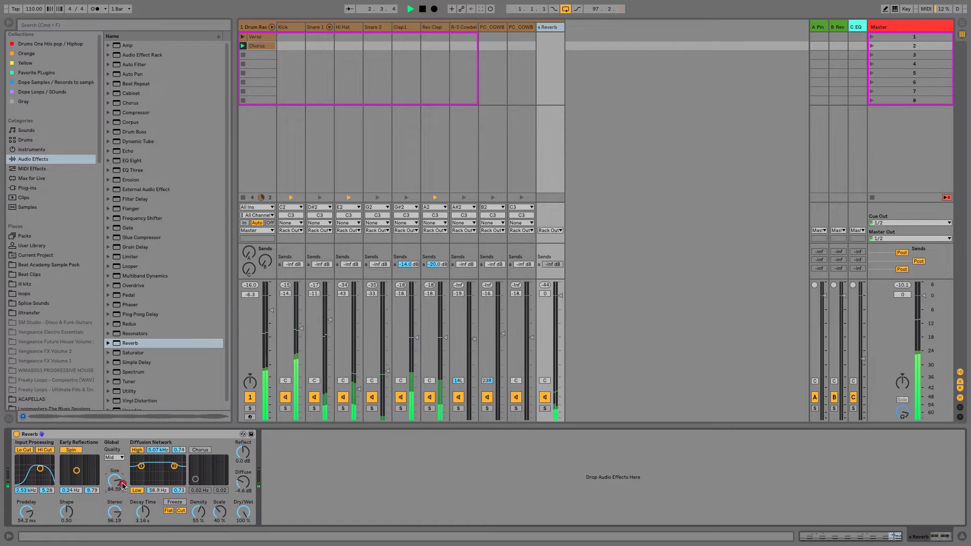
left_click_drag(122, 485, 122, 468)
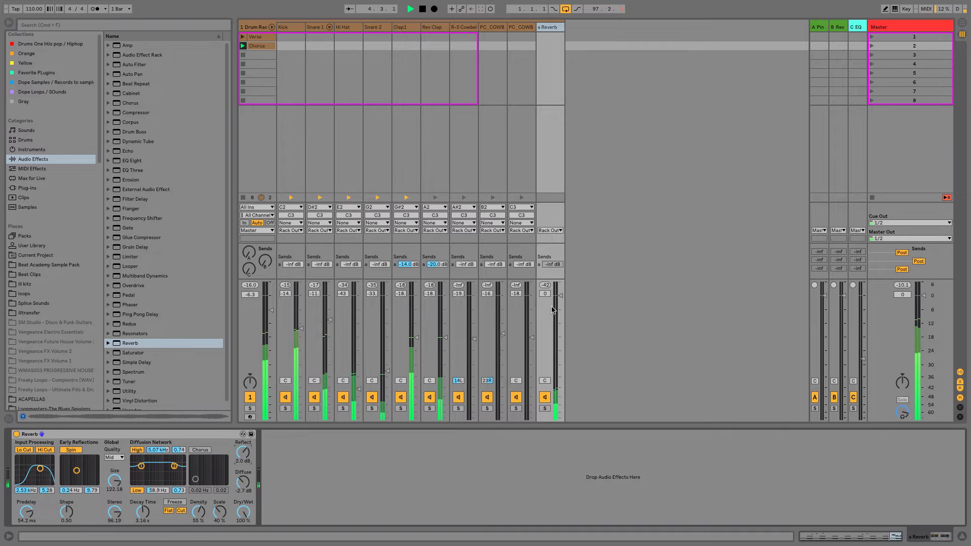
key("space")
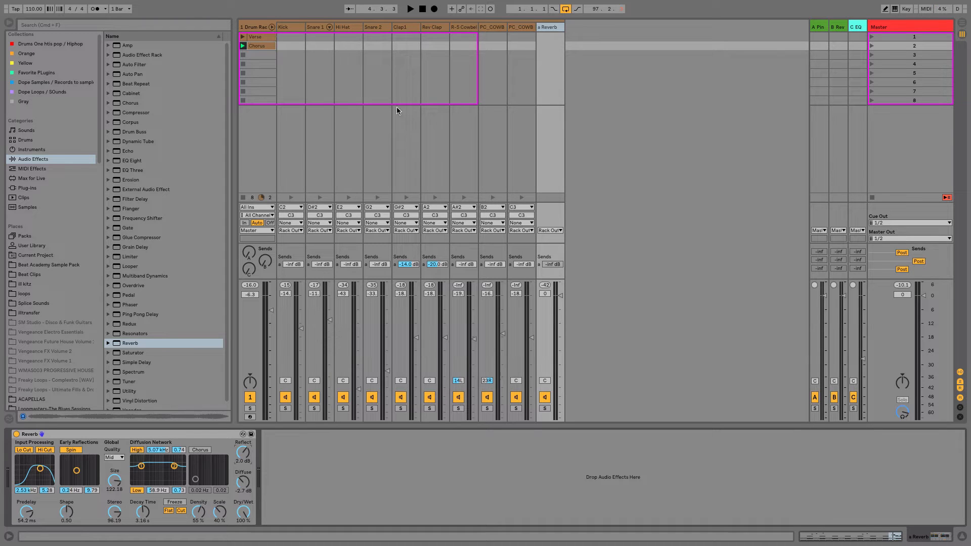
Raise Rev Clap's send to the reverb return to -16.6 dB and audition the clap sends.
left_click_drag(439, 271, 439, 263)
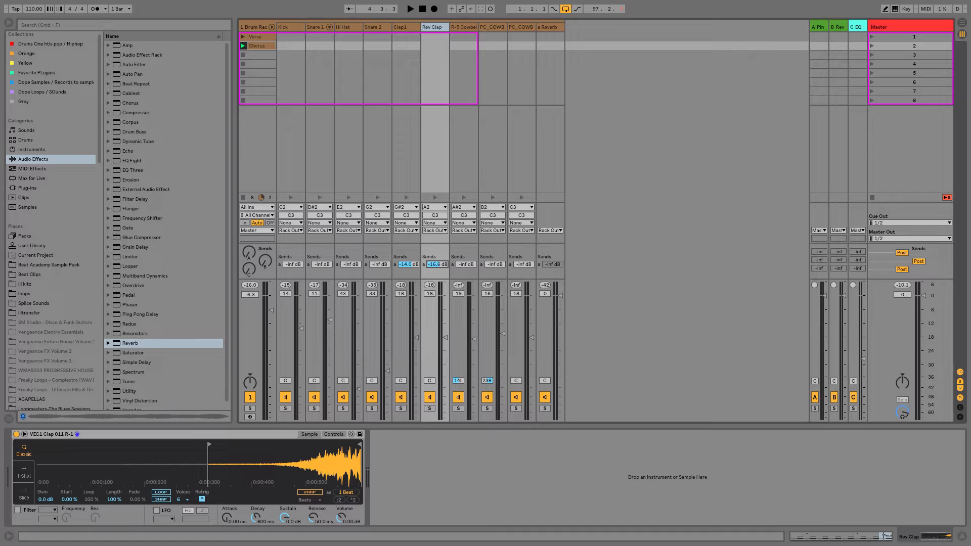
left_click_drag(409, 265, 438, 271)
key("space")
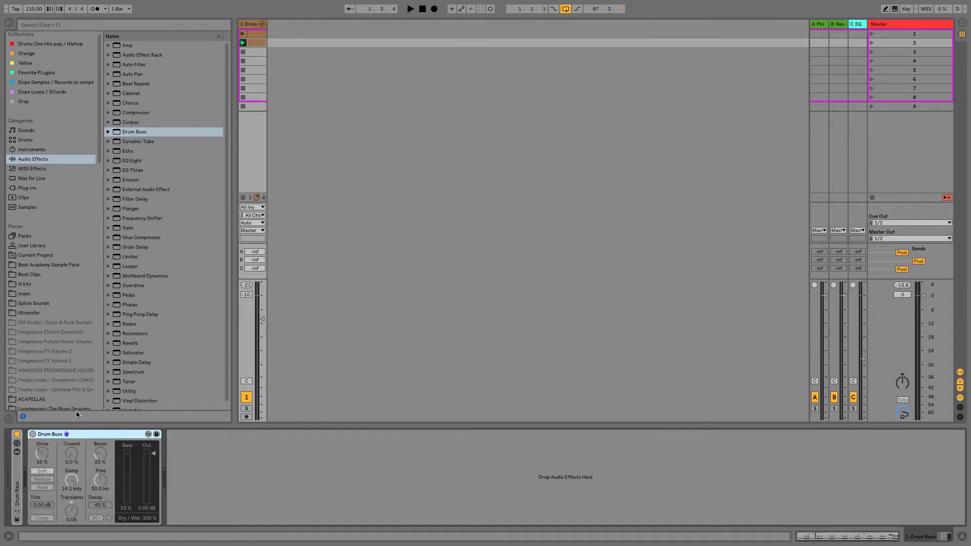
Turn on Drum Buss on the drum track, play the loop, and raise the track volume to -6.3 dB.
left_click(32, 435)
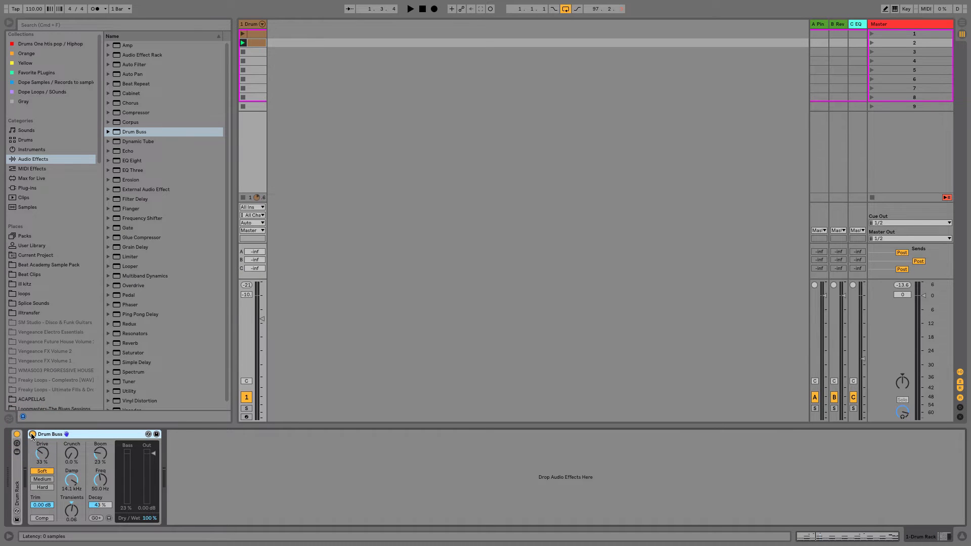
key("space")
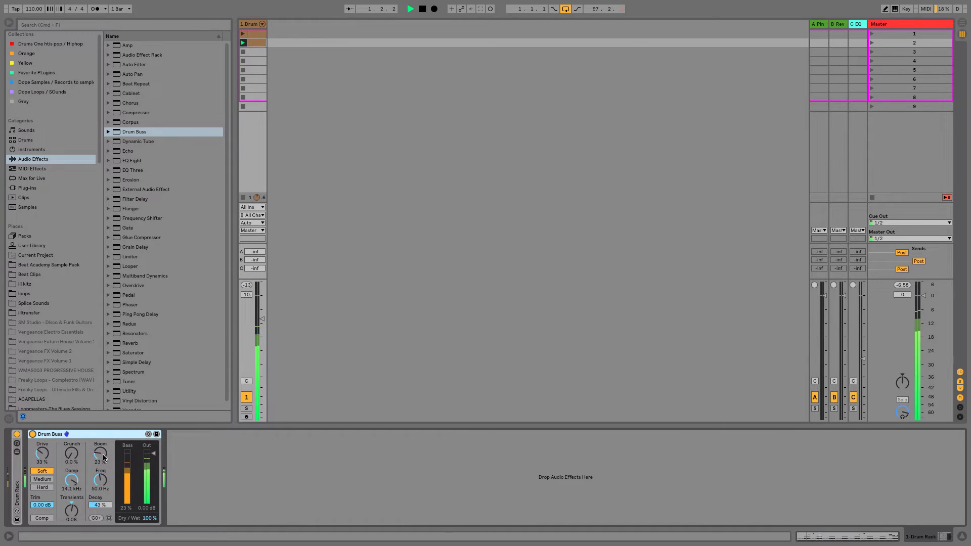
left_click_drag(262, 319, 263, 312)
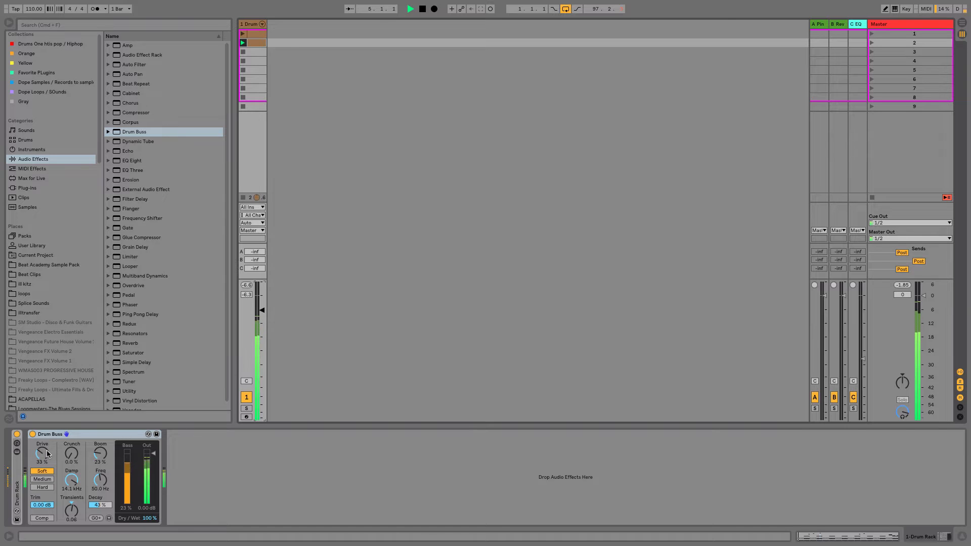
Fine-tune Drum Buss with Transients at 0.08, Crunch at 1.6 % and Boom at 22 %.
left_click_drag(72, 510, 71, 509)
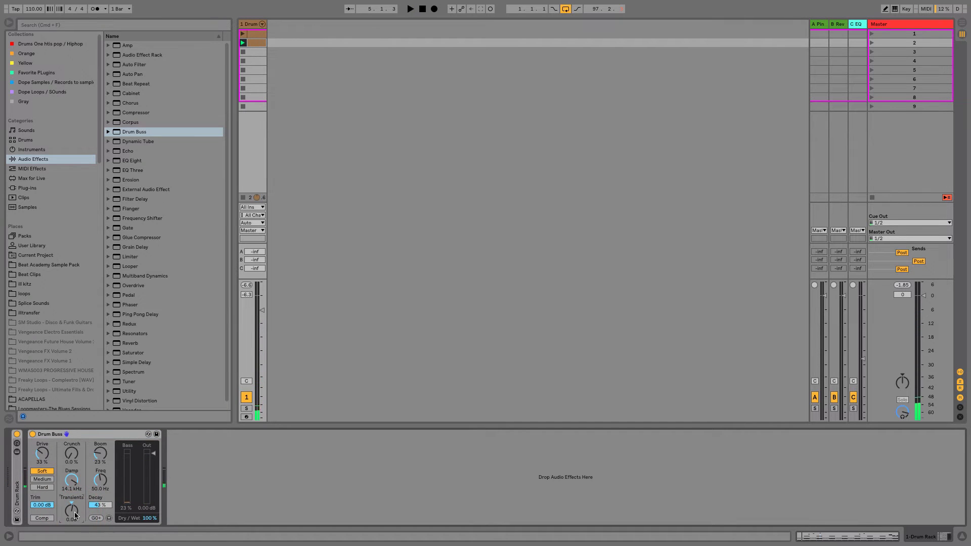
left_click_drag(79, 456, 79, 453)
left_click_drag(100, 458, 100, 459)
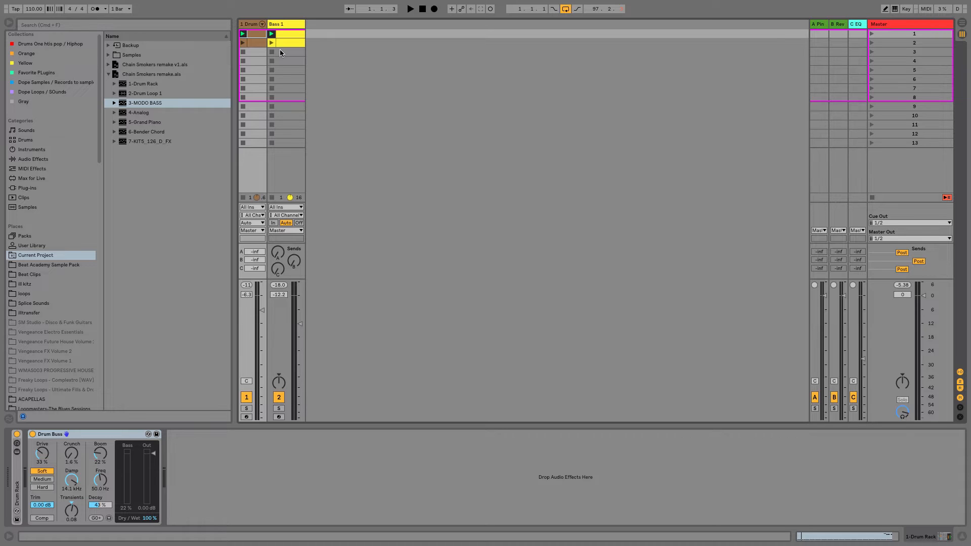
Open the MODO BASS instrument window on the Bass 1 track and move it clear of the track's clips.
left_click(286, 24)
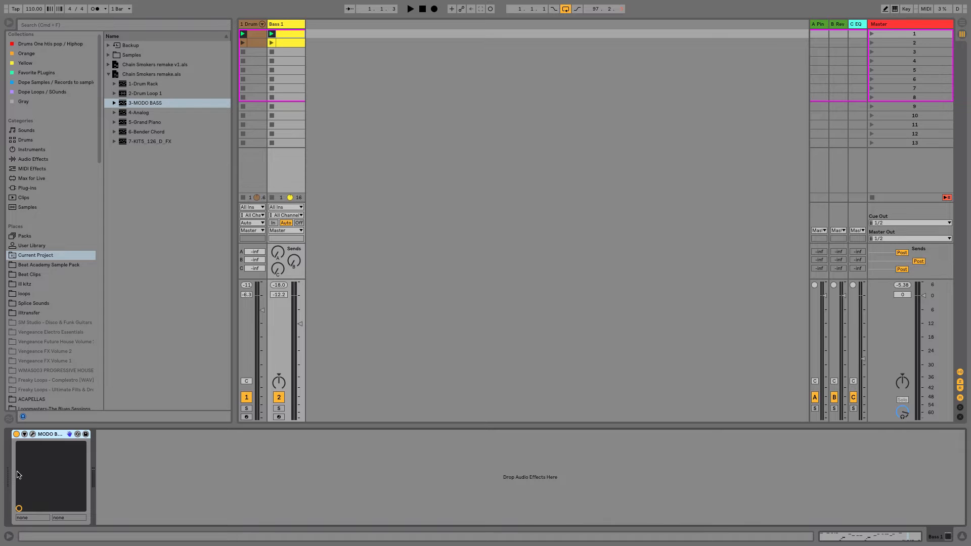
left_click(33, 434)
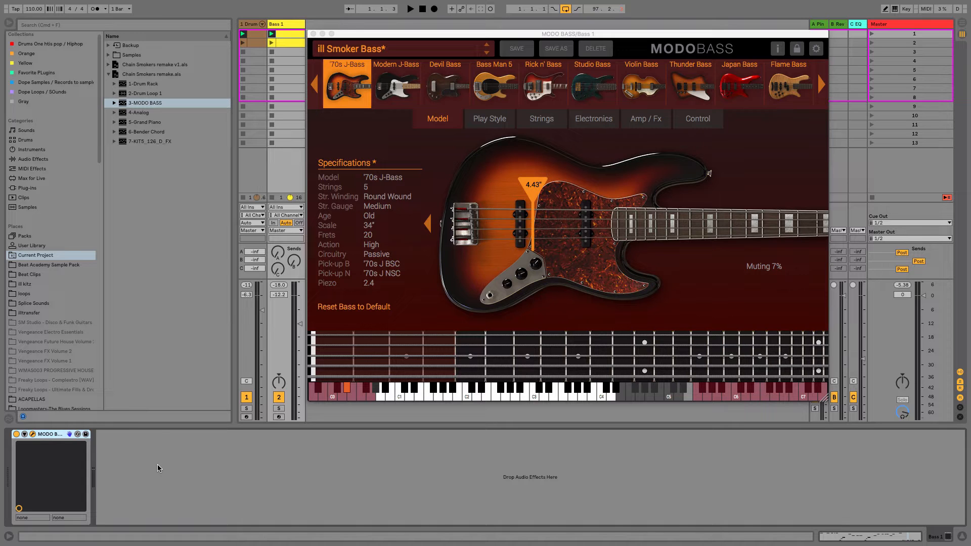
left_click_drag(463, 37, 482, 46)
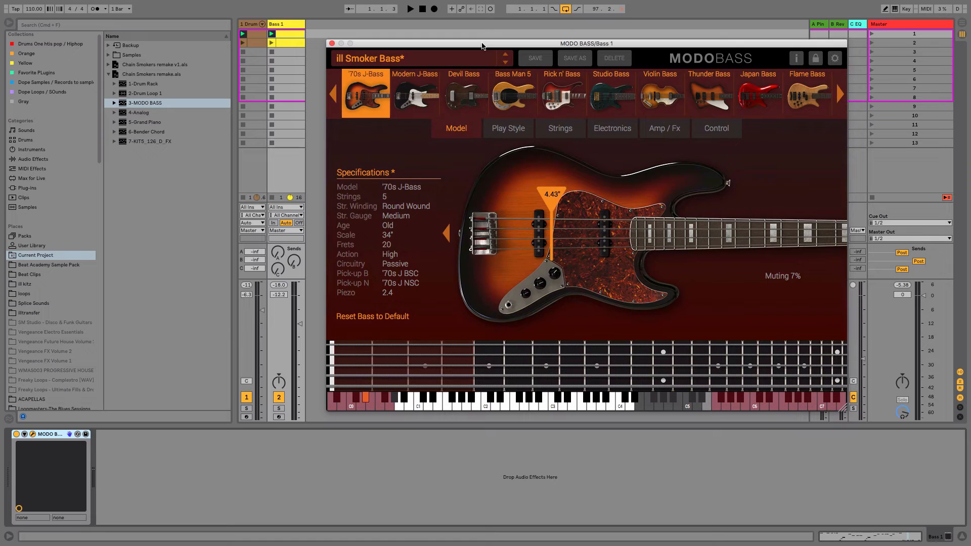
Examine MODO BASS's Play Style and Strings settings, toggling the string type and returning it to Round Wound.
left_click(521, 134)
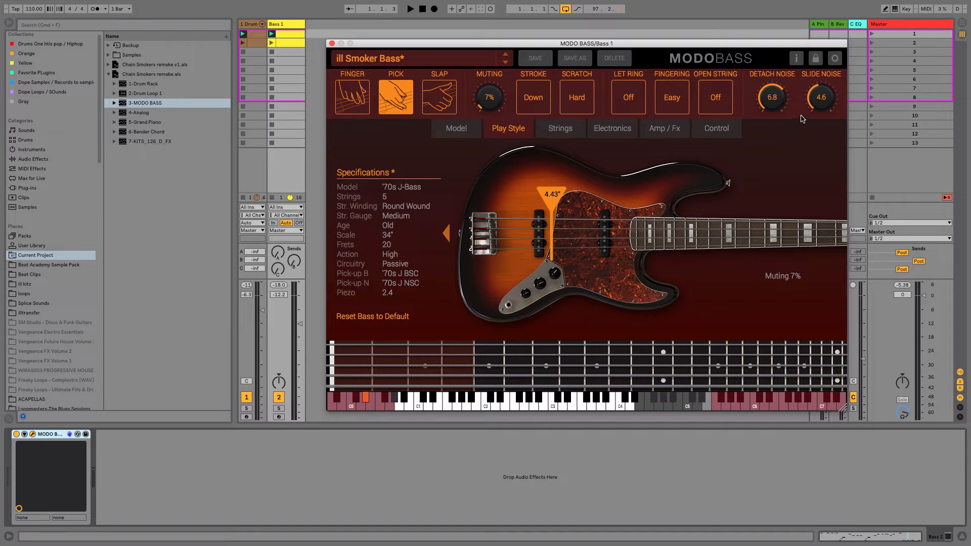
left_click(573, 130)
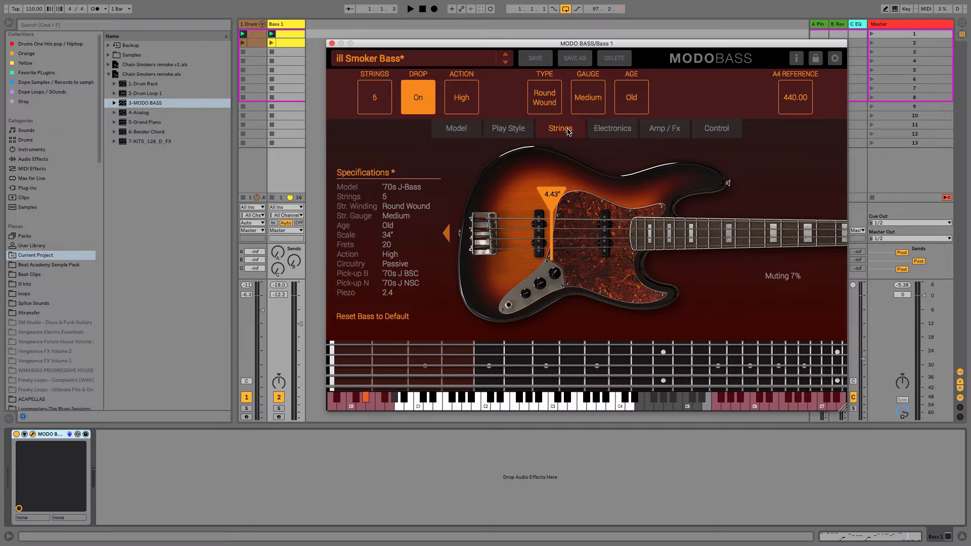
left_click(554, 105)
left_click(553, 105)
Move the neck pickup to about 7.97 inches from the bridge, and look over the Amp / Fx settings.
left_click(610, 134)
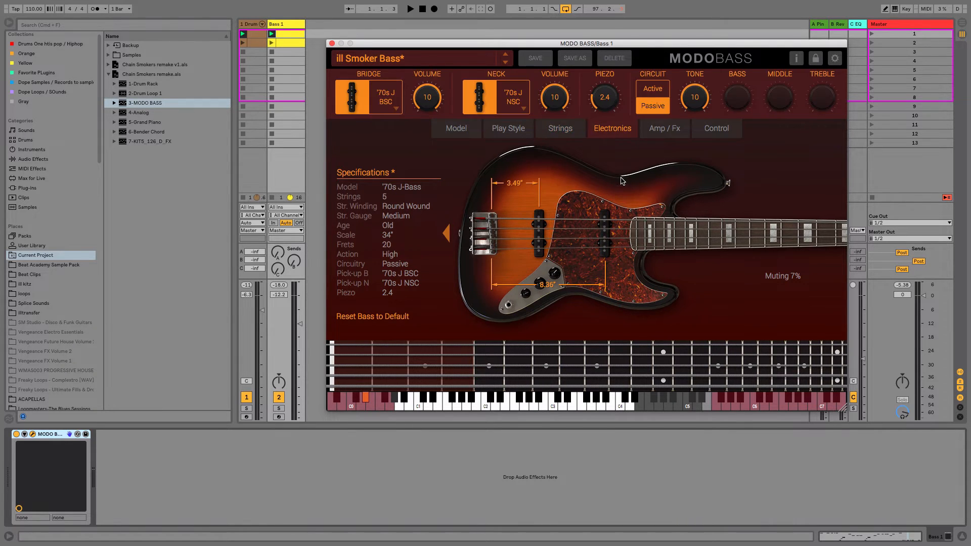
mouse_move(605, 248)
left_mouse_down()
mouse_move(579, 249)
mouse_move(612, 250)
mouse_move(601, 252)
left_mouse_up()
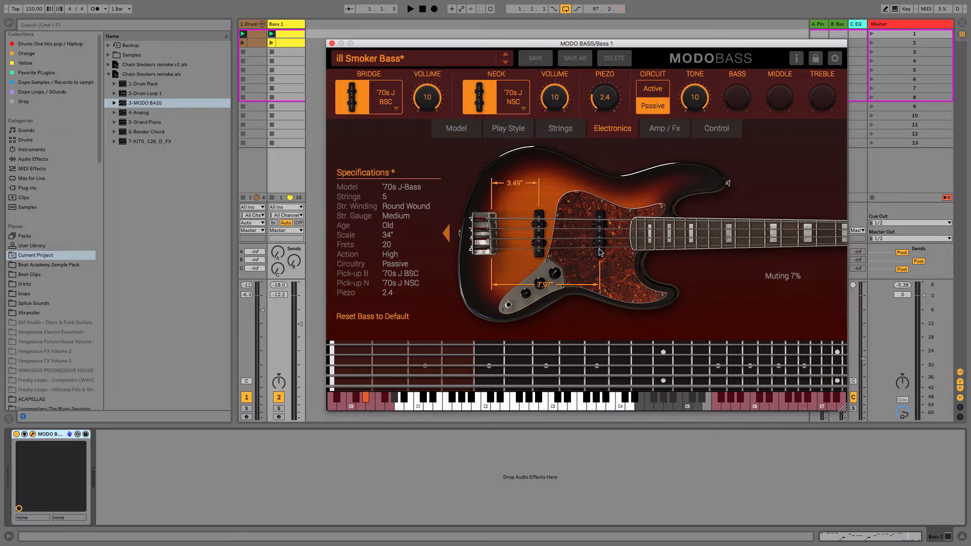
left_click(670, 133)
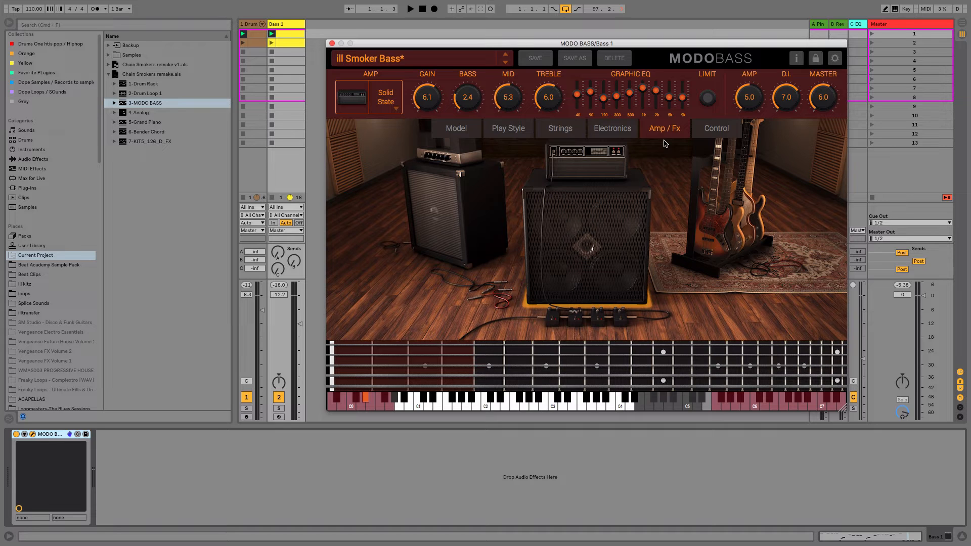
left_click(471, 132)
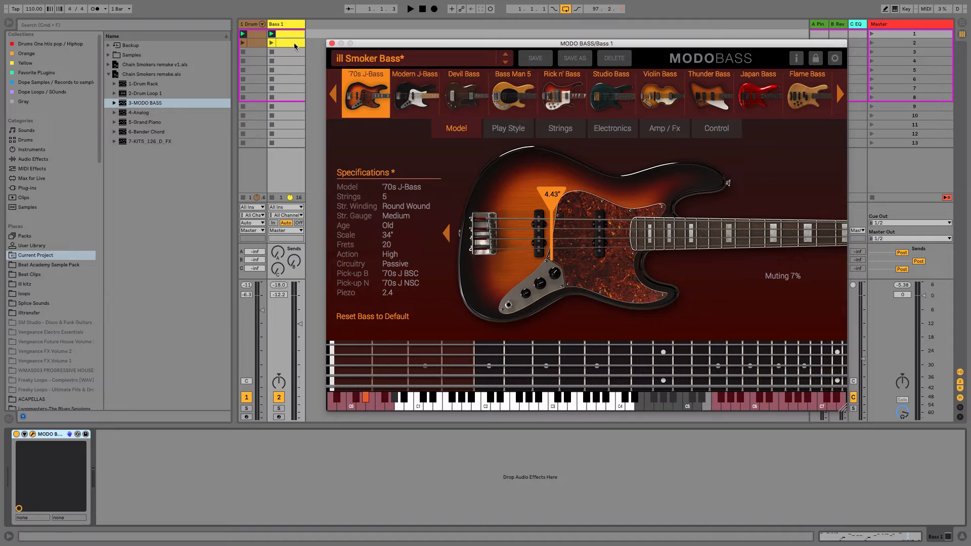
Solo the Bass 1 track, play its clip, and raise the track volume to -9.2 dB.
left_click(283, 409)
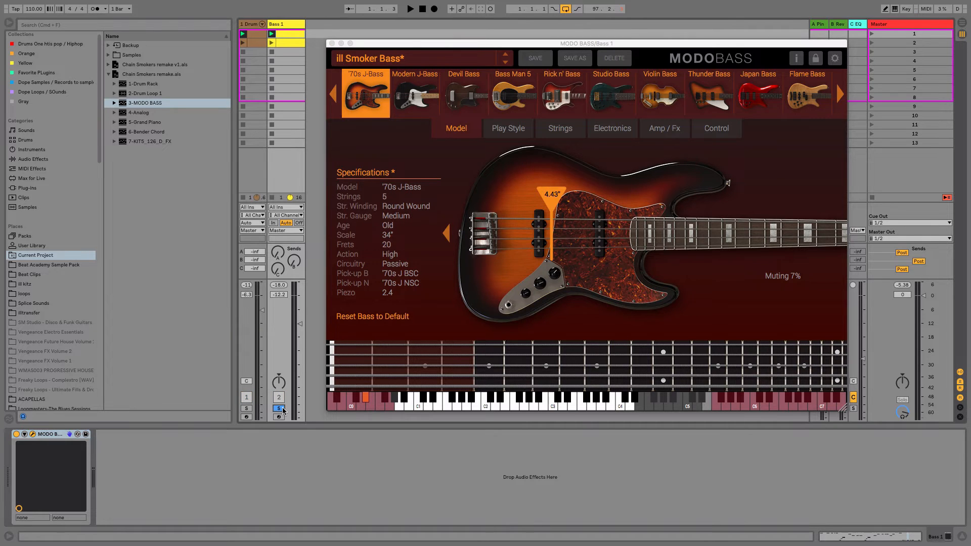
key("space")
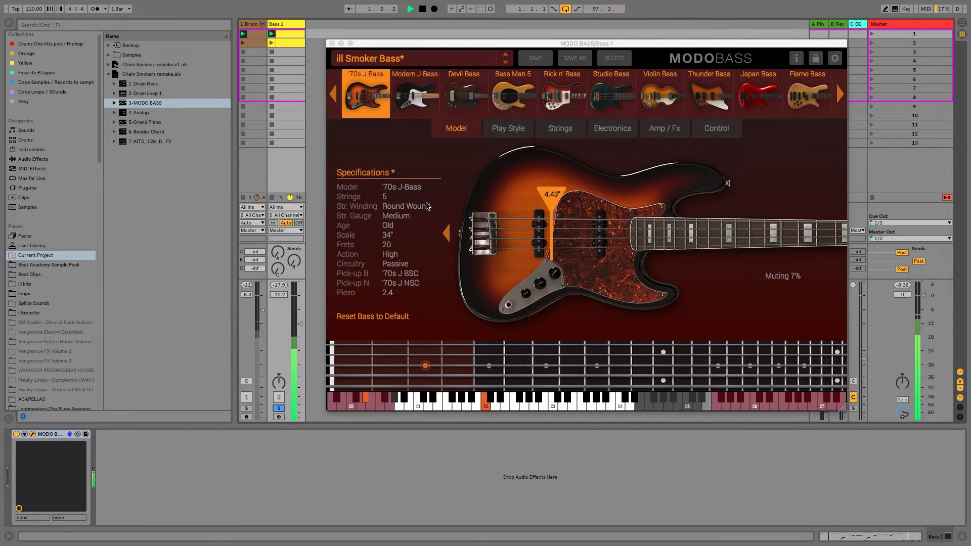
left_click_drag(300, 323, 300, 319)
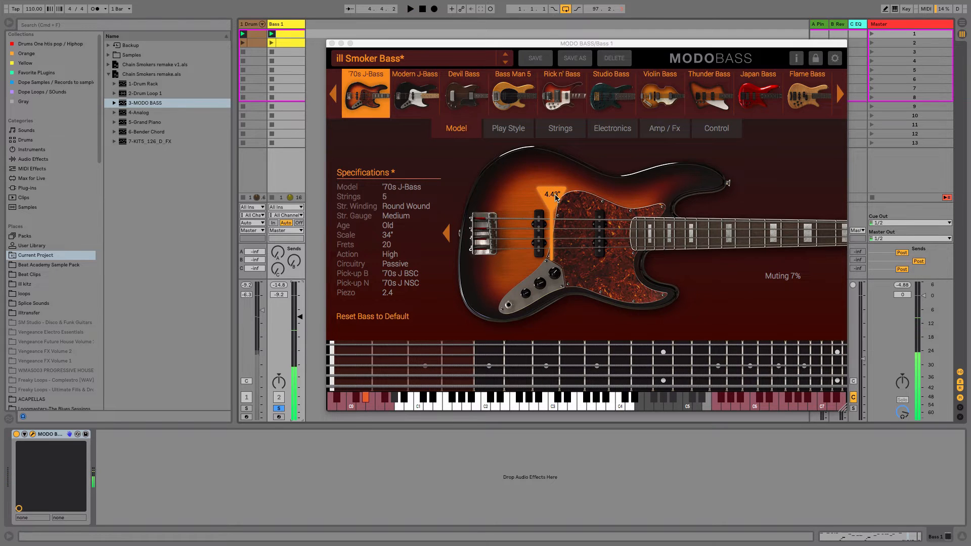
Try the playing position at about 10.42 inches and compare the Finger, Slap and Pick styles during playback.
mouse_move(555, 198)
left_mouse_down()
mouse_move(618, 212)
mouse_move(584, 215)
mouse_move(671, 210)
mouse_move(633, 212)
left_mouse_up()
left_click(522, 134)
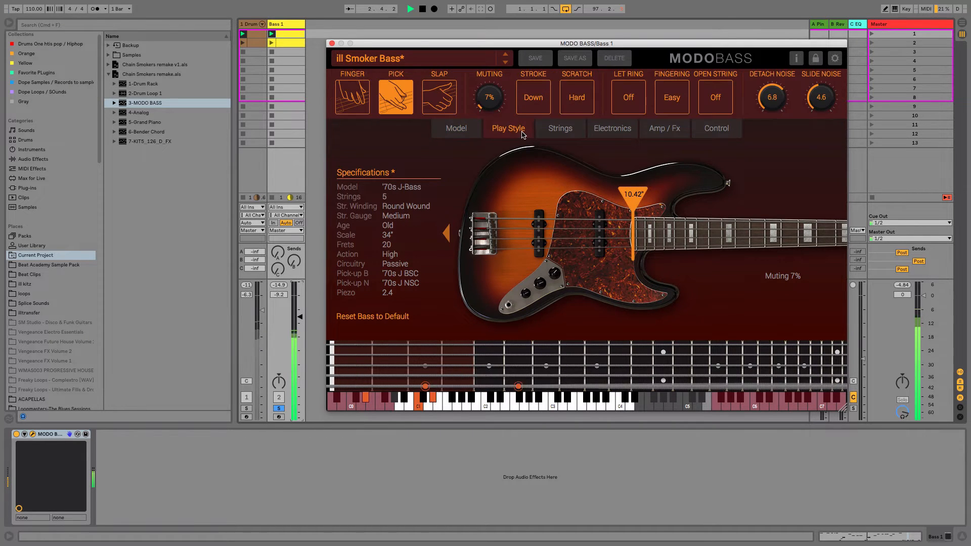
left_click(352, 97)
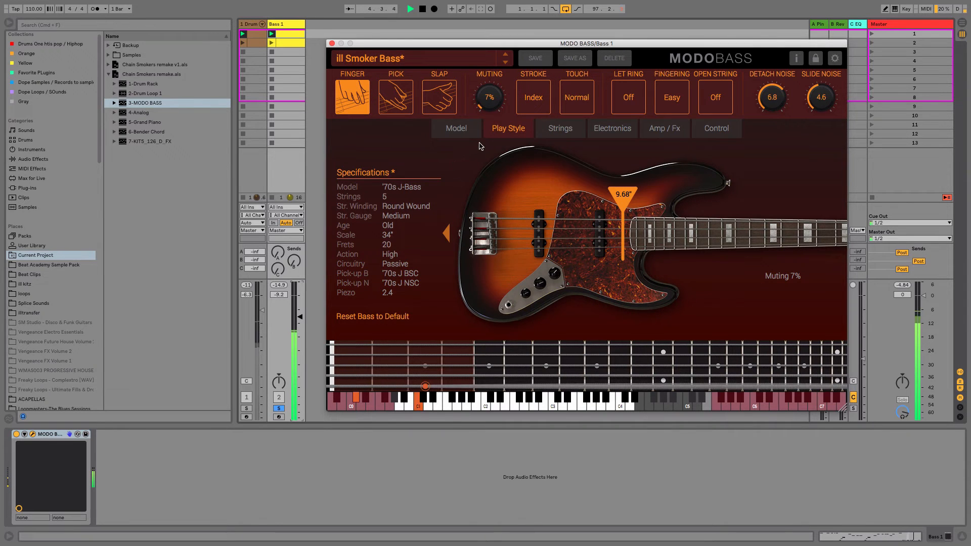
left_click(439, 104)
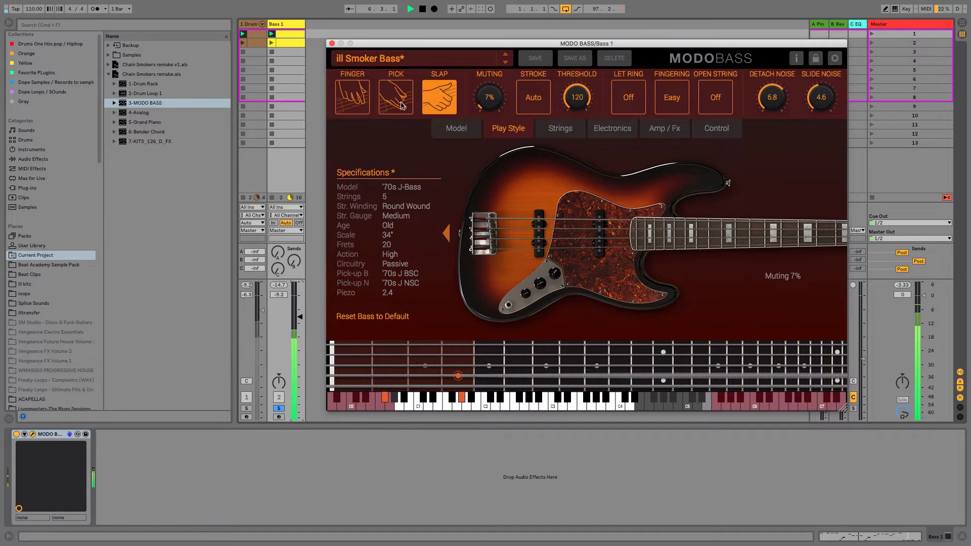
left_click(401, 105)
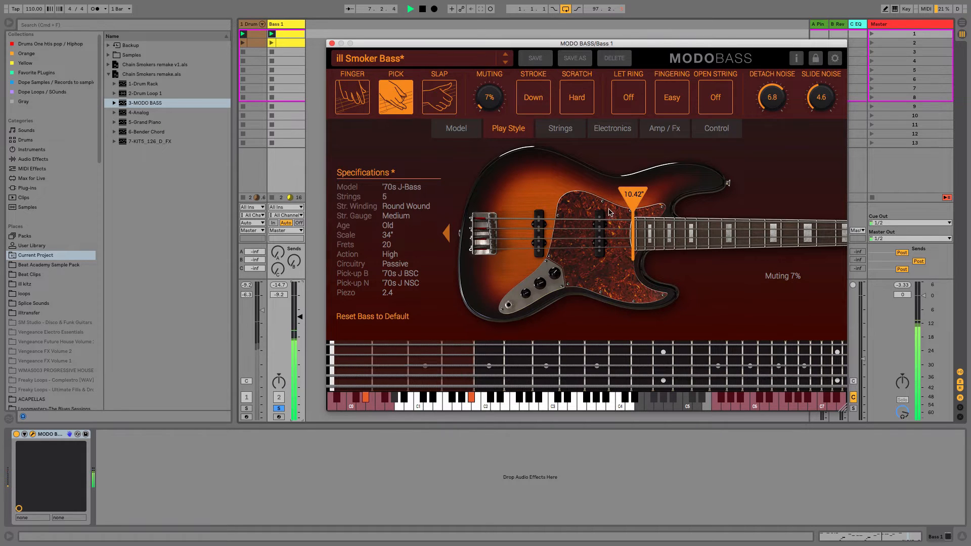
Set the pick position to about 9.34 inches, with Alternate stroke and Normal scratch, while auditioning the bass.
left_click_drag(632, 222, 618, 223)
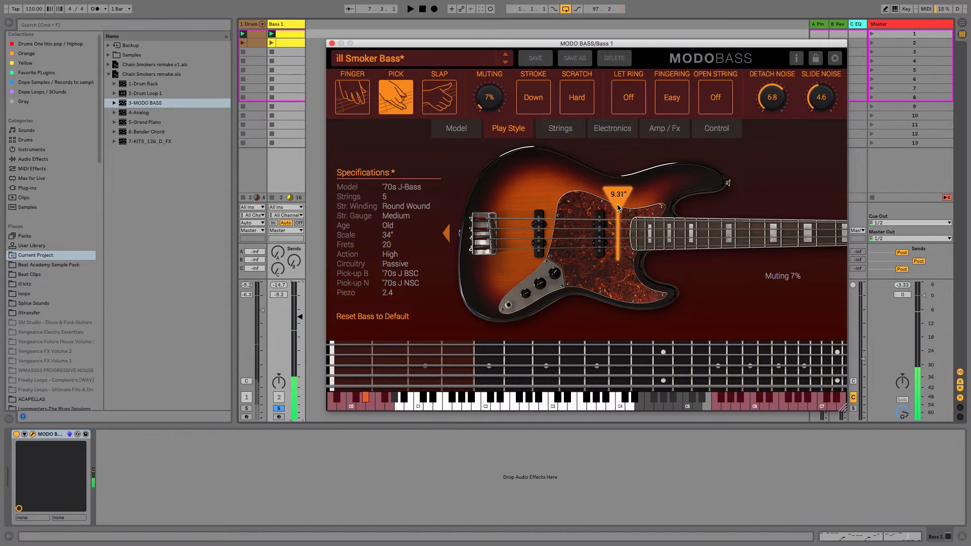
left_click(541, 106)
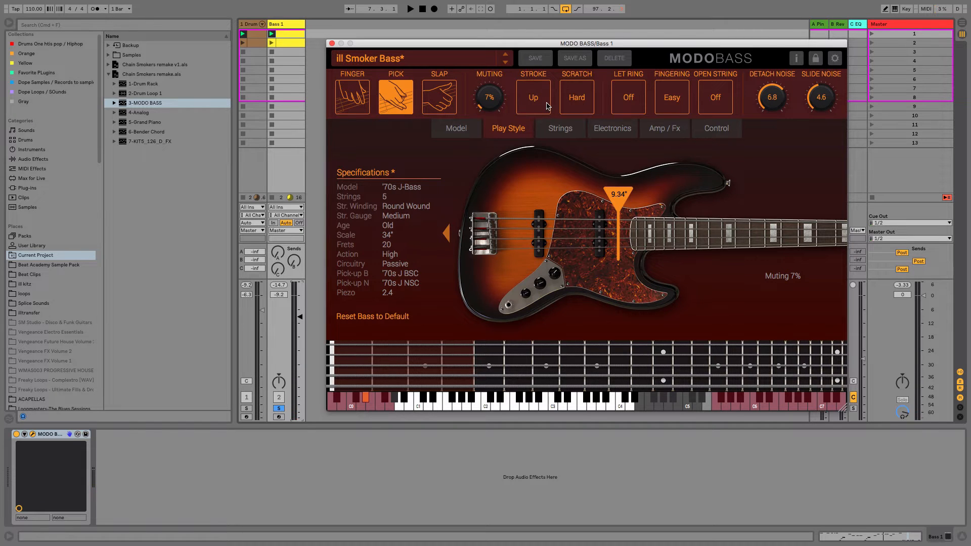
key("space")
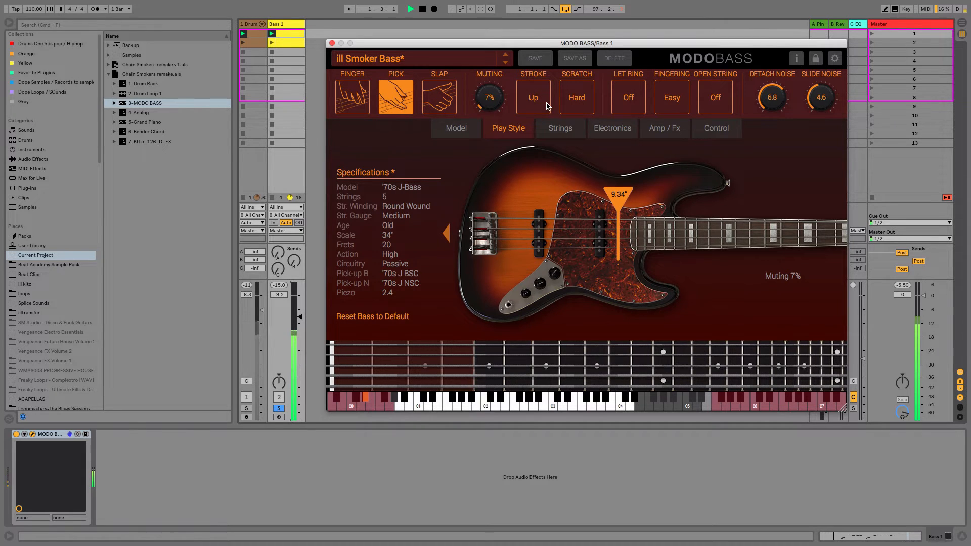
left_click(547, 105)
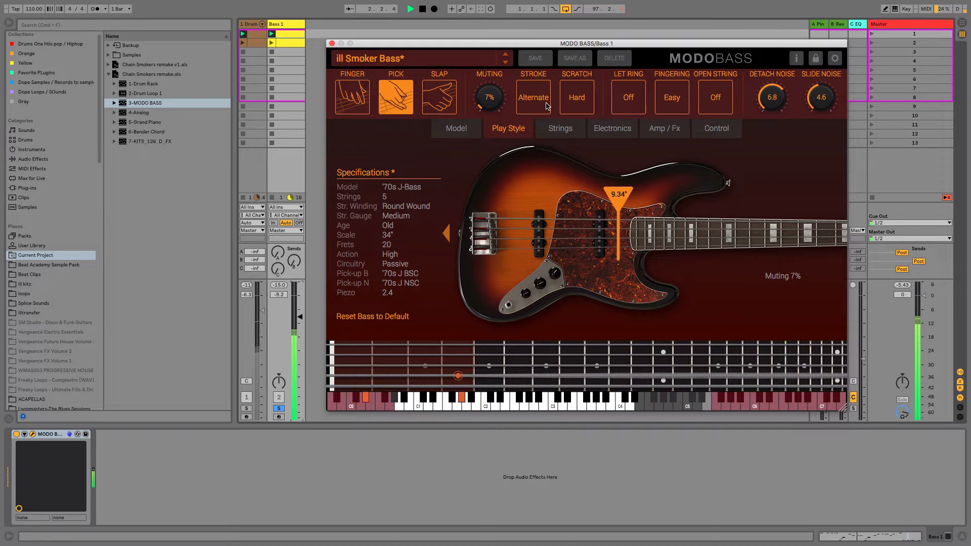
left_click(584, 103)
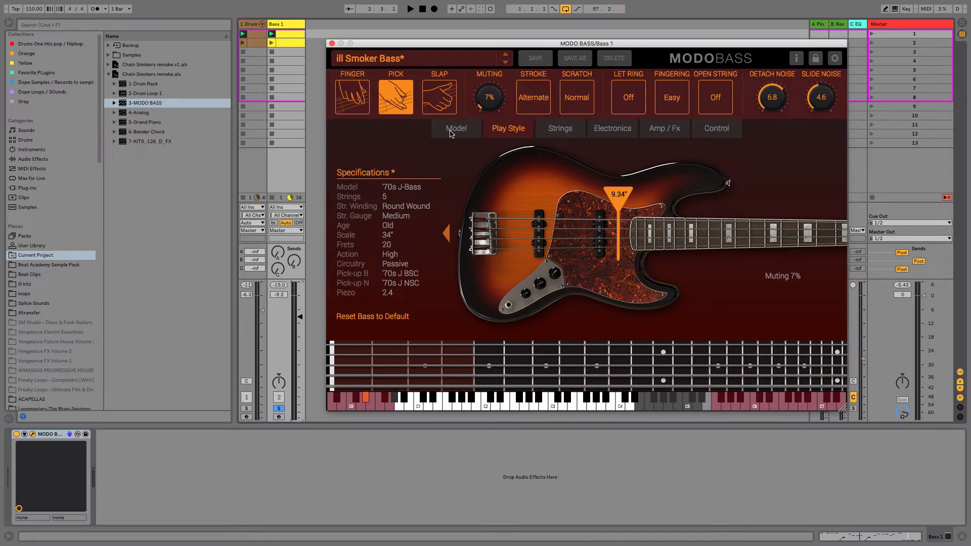
Try the Devil Bass model, switch to Rick n' Bass, and audition it.
left_click(451, 132)
left_click(476, 97)
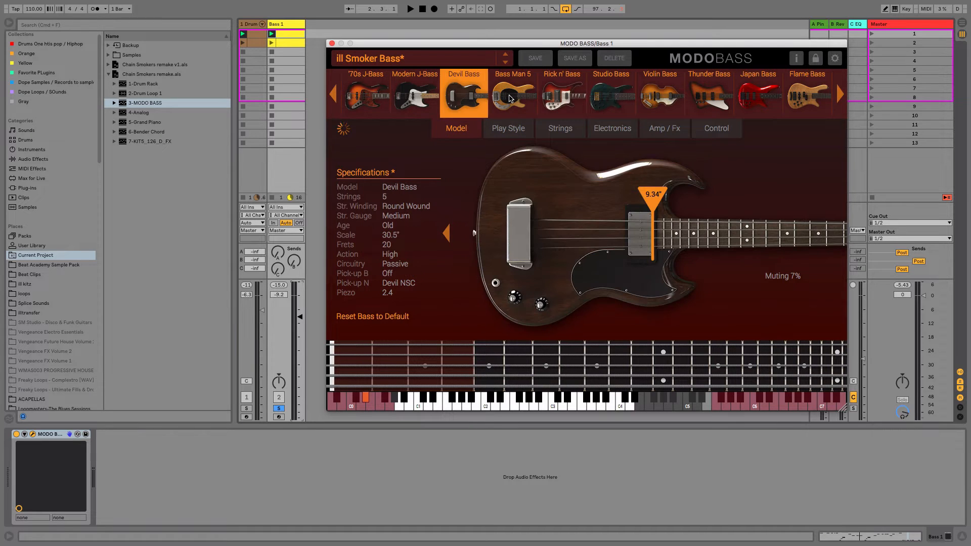
left_click(554, 103)
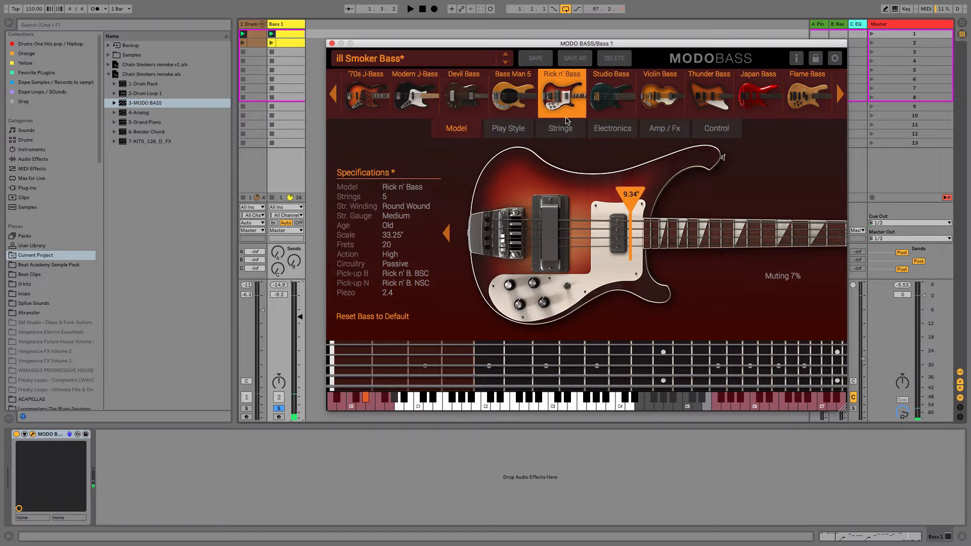
Try the playing position at about 9.01 inches and reload the ill Smoker Bass preset.
mouse_move(631, 196)
left_mouse_down()
mouse_move(564, 214)
mouse_move(628, 201)
left_mouse_up()
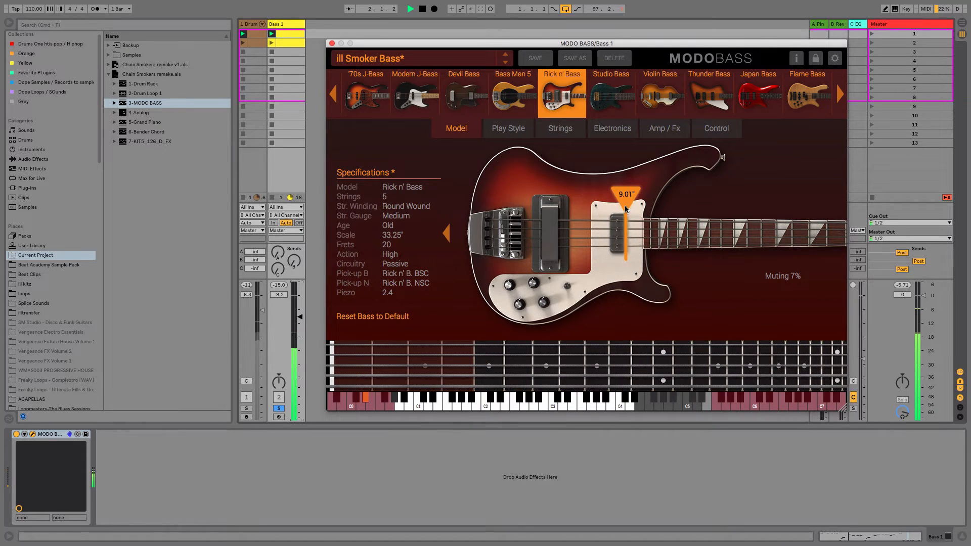
left_click(438, 60)
left_click(445, 178)
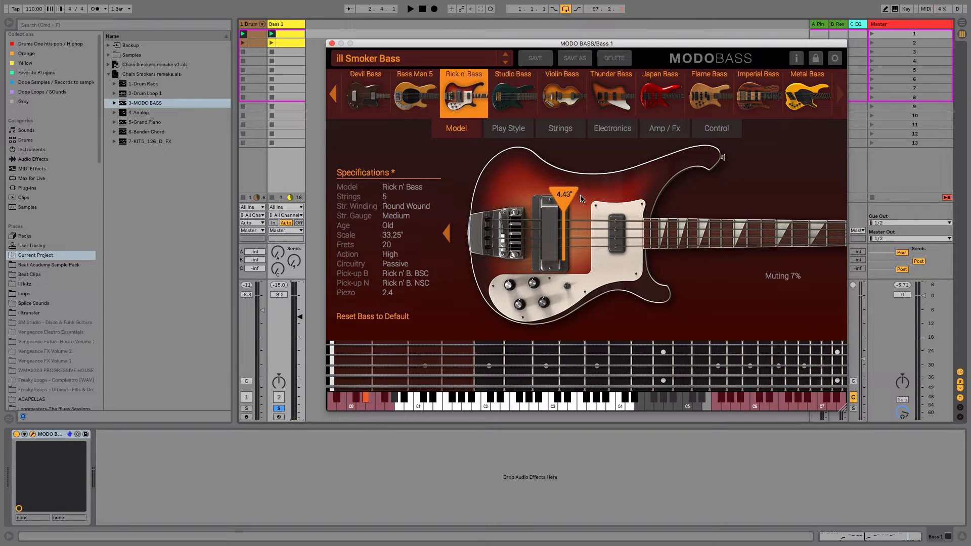
Review the preset's Play Style and Strings settings while auditioning the bass.
left_click(511, 131)
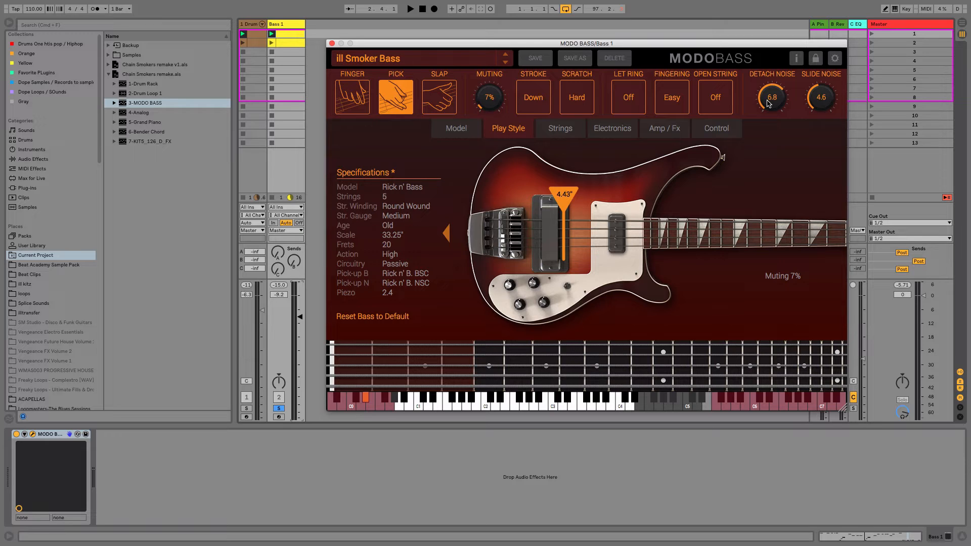
key("space")
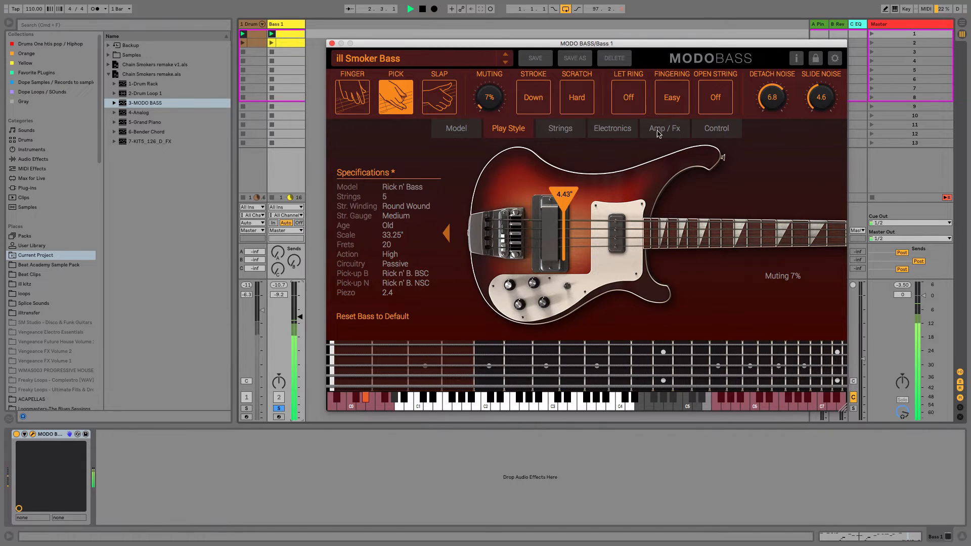
left_click(573, 132)
key("space")
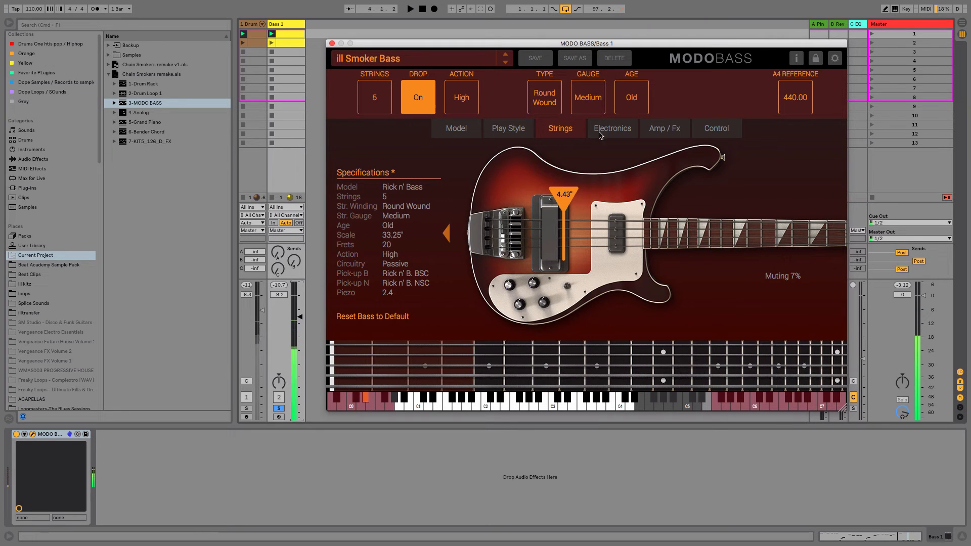
Compare the New, Broken in and Old string ages during playback, finishing on Old.
left_click(639, 110)
key("space")
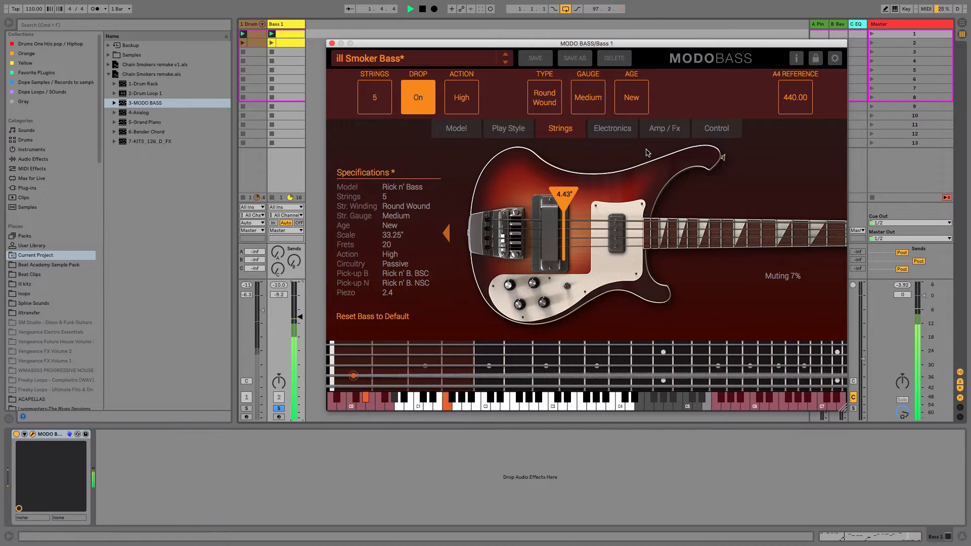
left_click(643, 105)
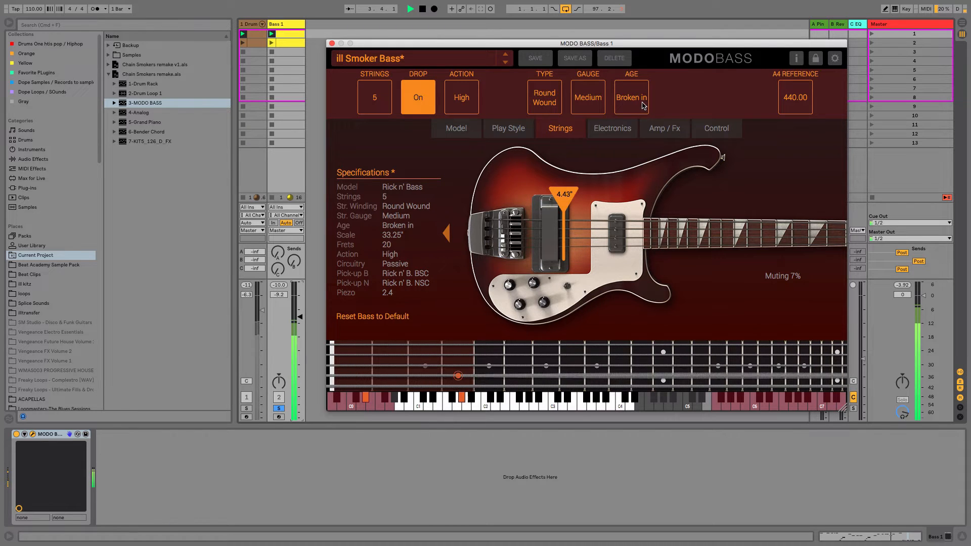
left_click(642, 105)
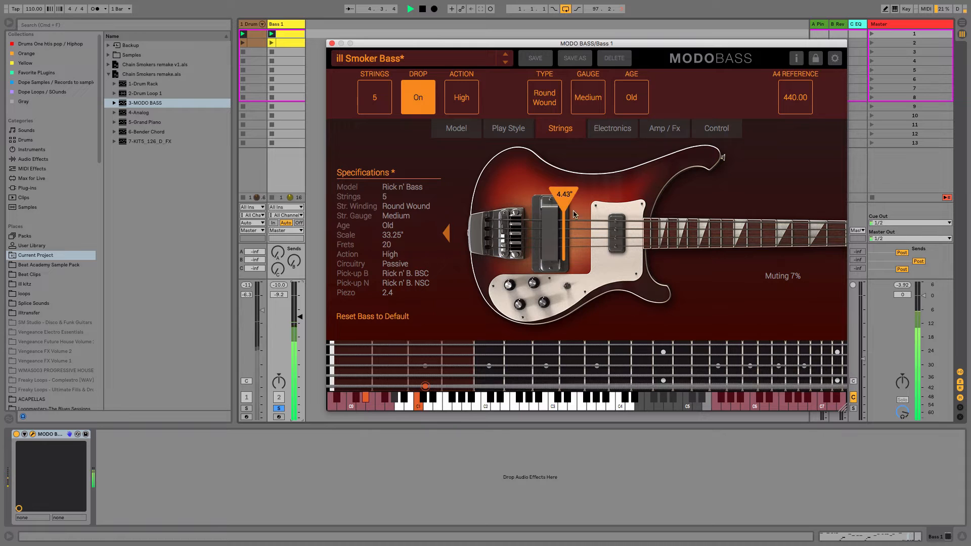
Move the playing position to about 7.41 inches and open the bass's Electronics settings.
left_click_drag(564, 200, 603, 213)
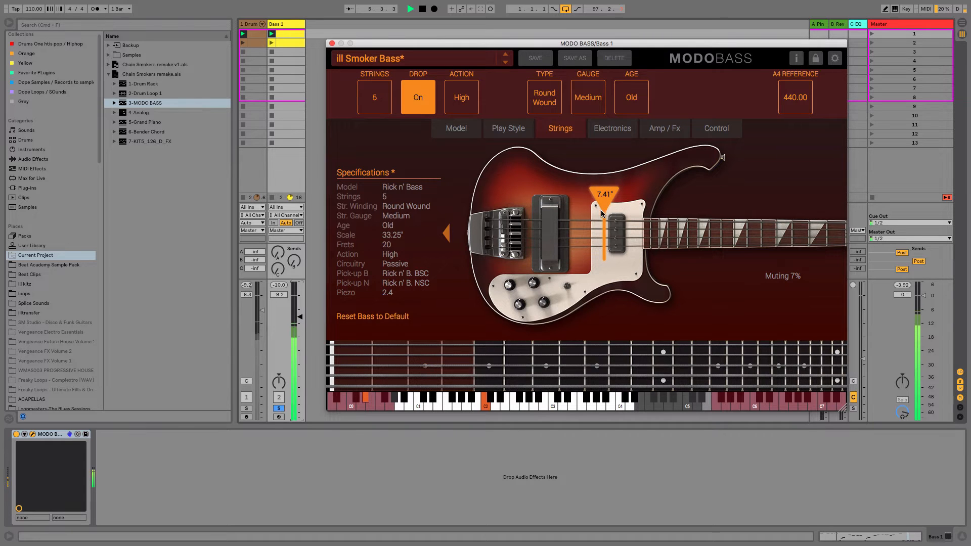
left_click(627, 130)
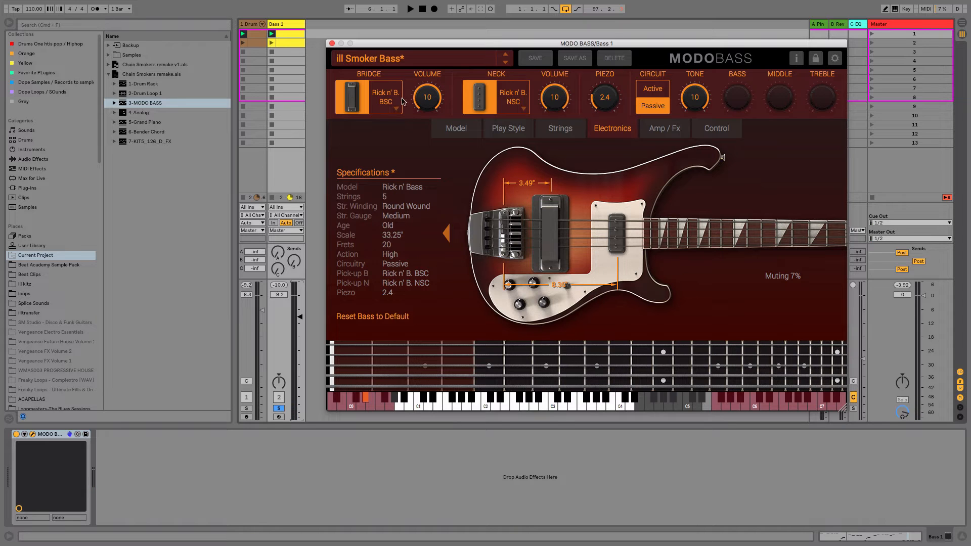
Set the bass amp's Gain to 6.4 and D.I. level to 6.6 while auditioning, and close the MODO BASS window.
left_click(676, 132)
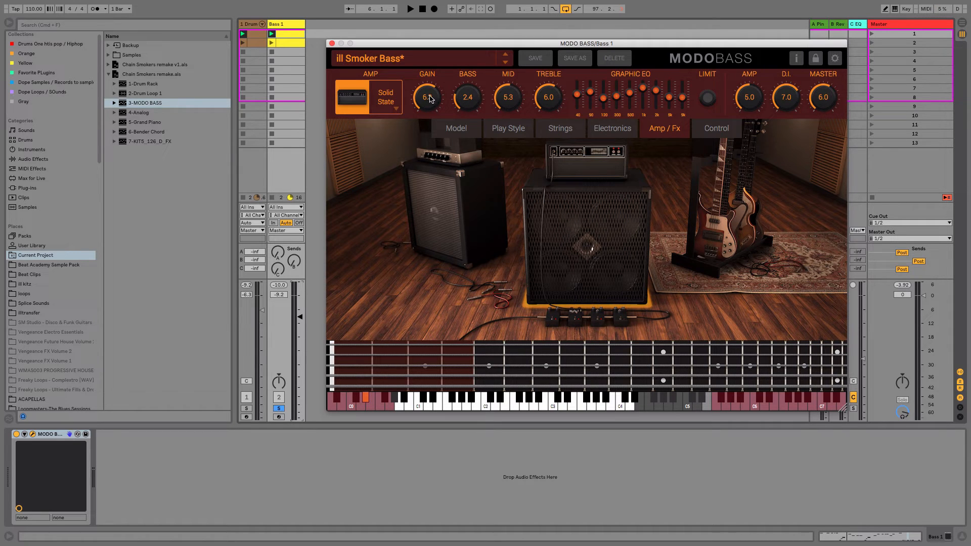
left_click_drag(430, 99, 431, 103)
key("space")
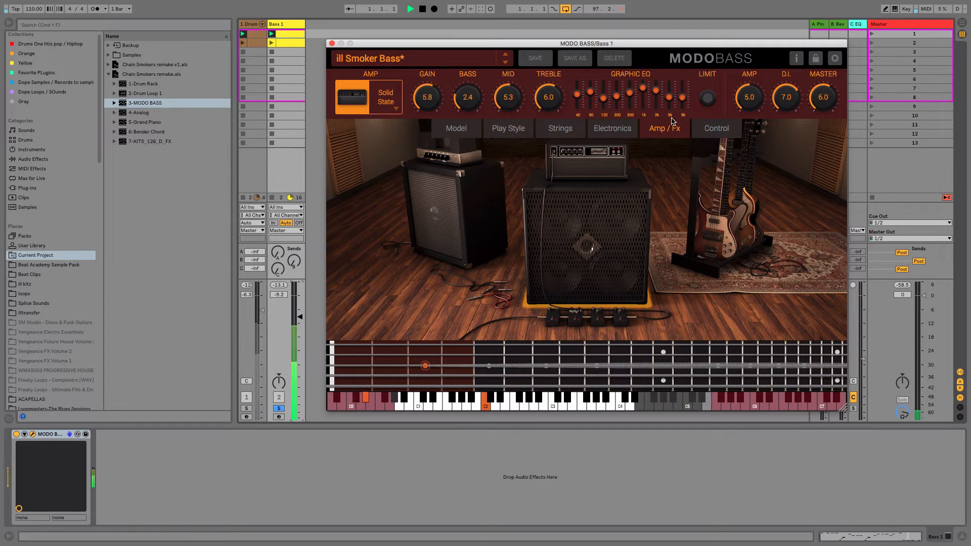
mouse_move(432, 99)
left_mouse_down()
mouse_move(432, 166)
mouse_move(439, 94)
left_mouse_up()
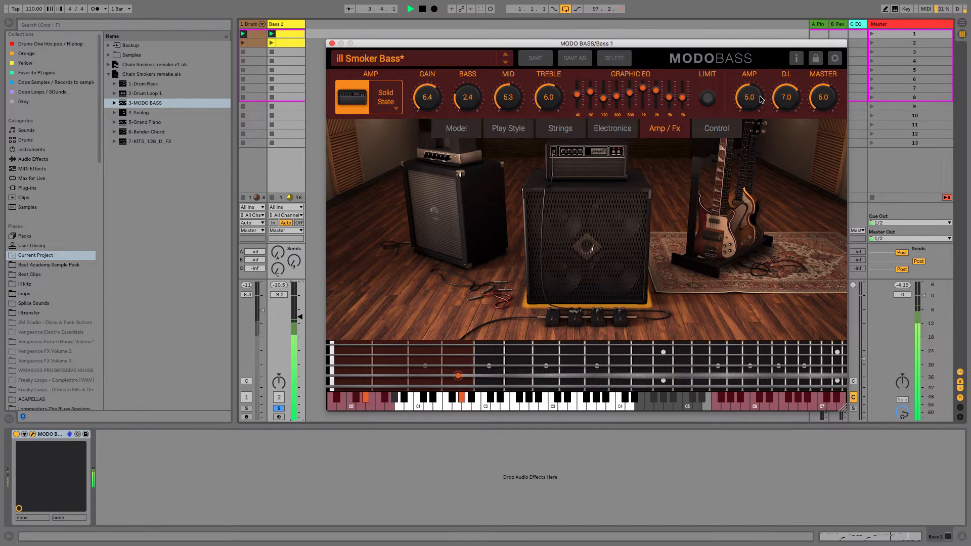
mouse_move(787, 98)
left_mouse_down()
mouse_move(793, 177)
mouse_move(799, 104)
left_mouse_up()
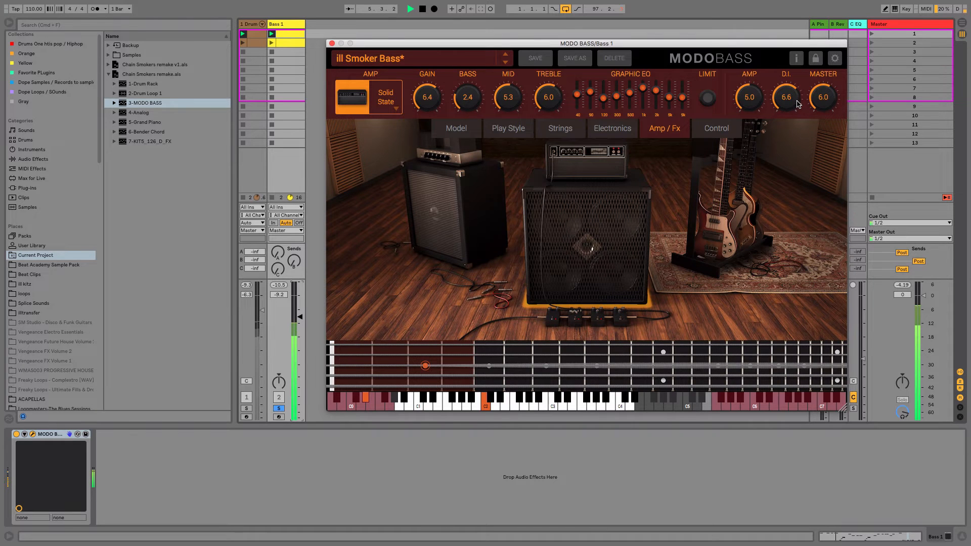
left_click(331, 43)
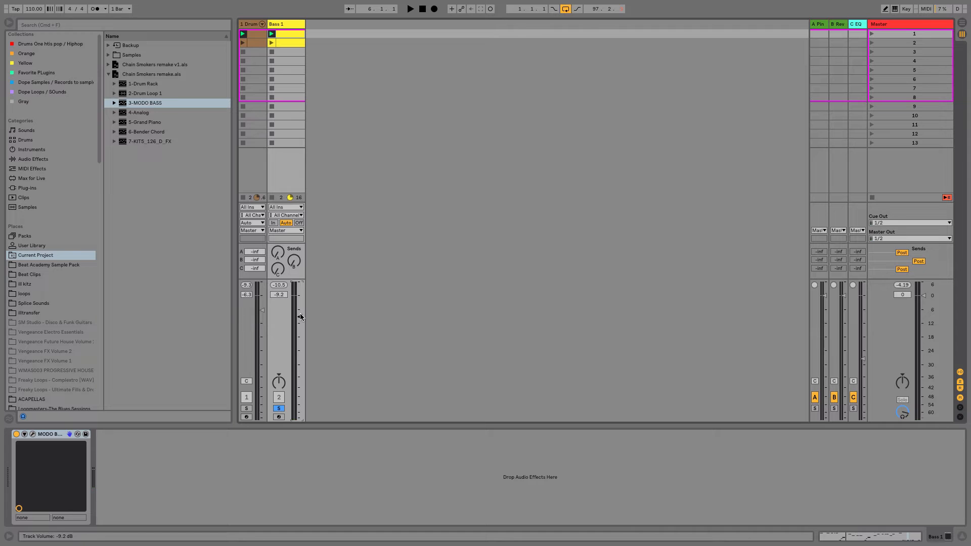
Add the OTT preset of Multiband Dynamics after MODO BASS on the Bass 1 track.
left_click(47, 157)
scroll(143, 129, "down", 1)
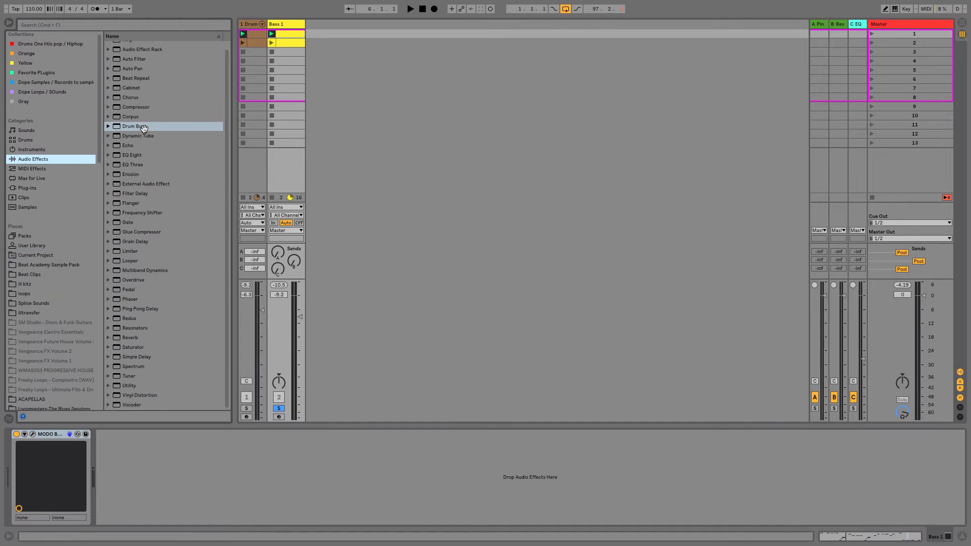
left_click(108, 270)
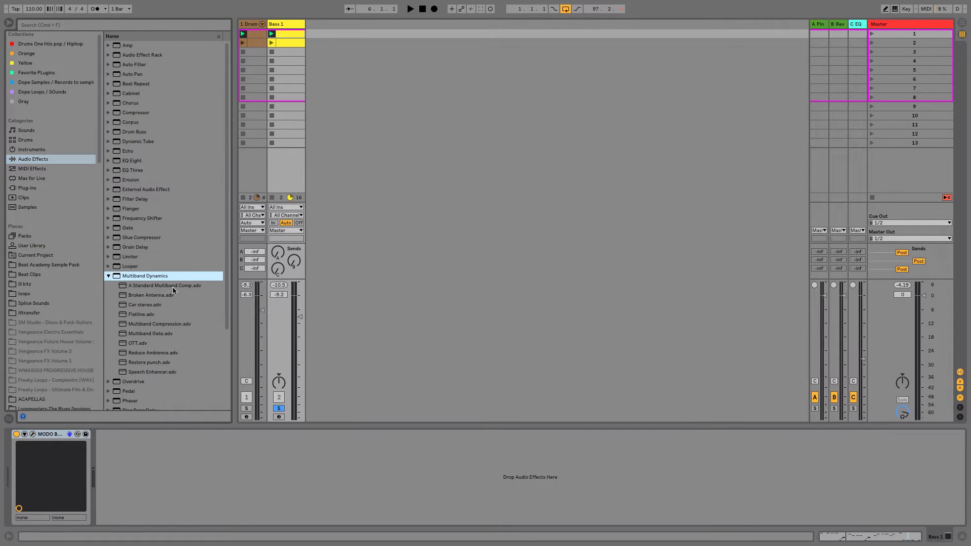
scroll(182, 292, "down", 2)
left_click(129, 286)
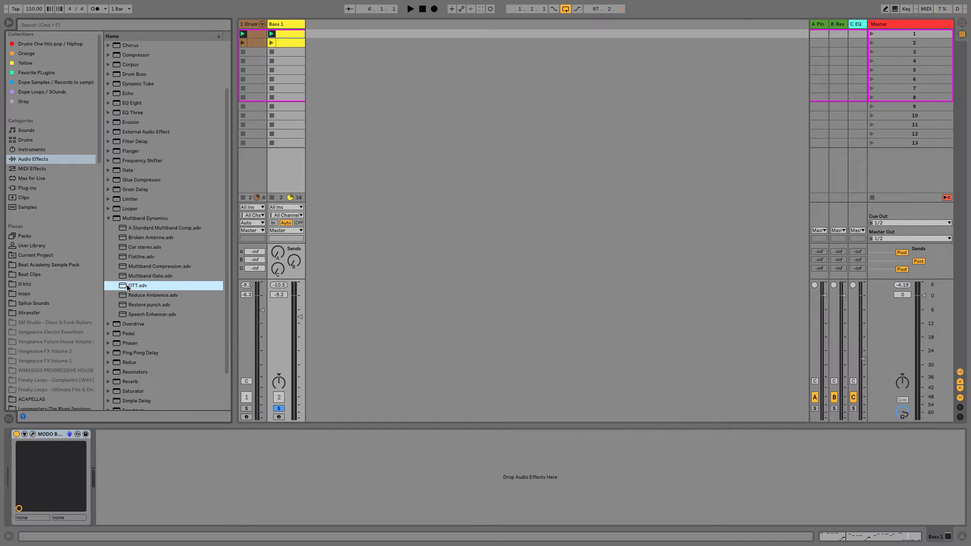
left_click_drag(138, 291, 158, 463)
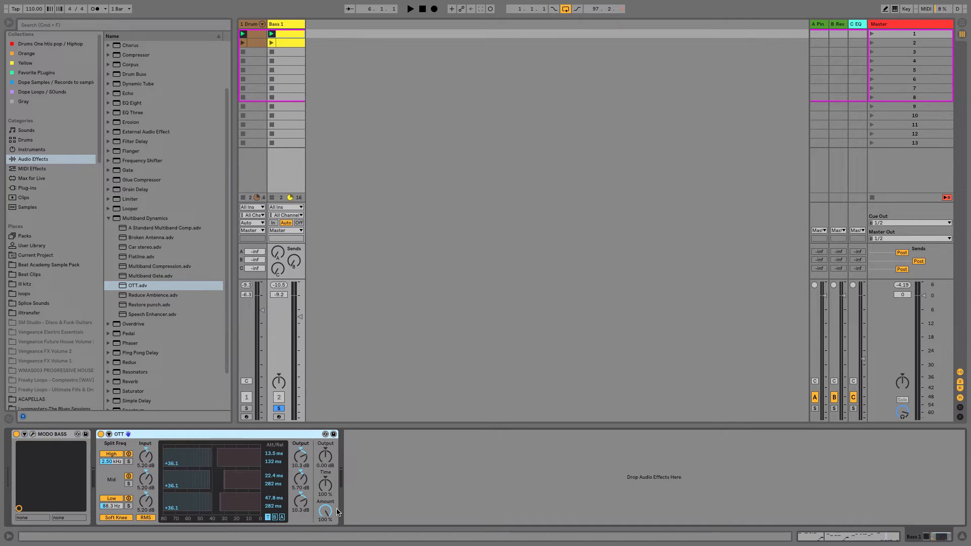
Reduce the OTT Amount to 36% while auditioning the bass.
left_click_drag(325, 513, 325, 526)
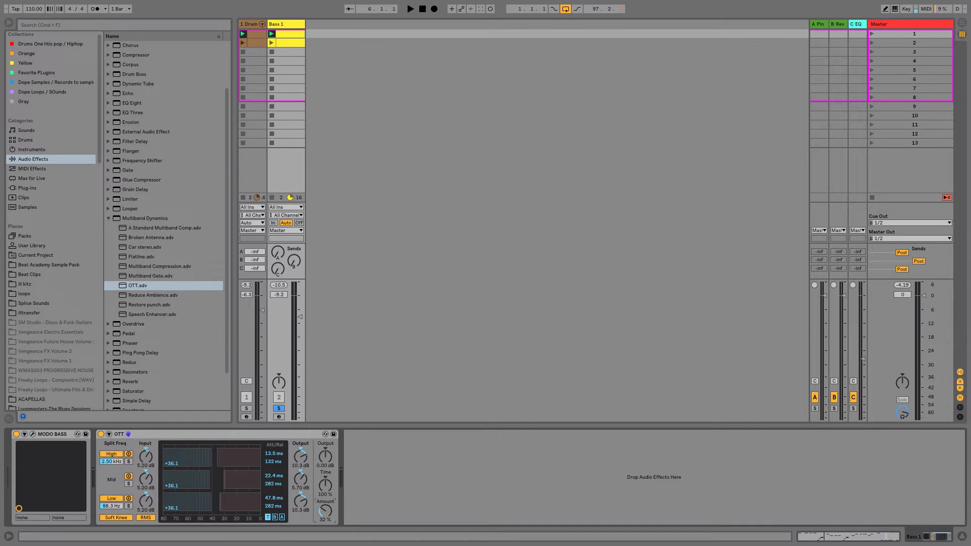
key("space")
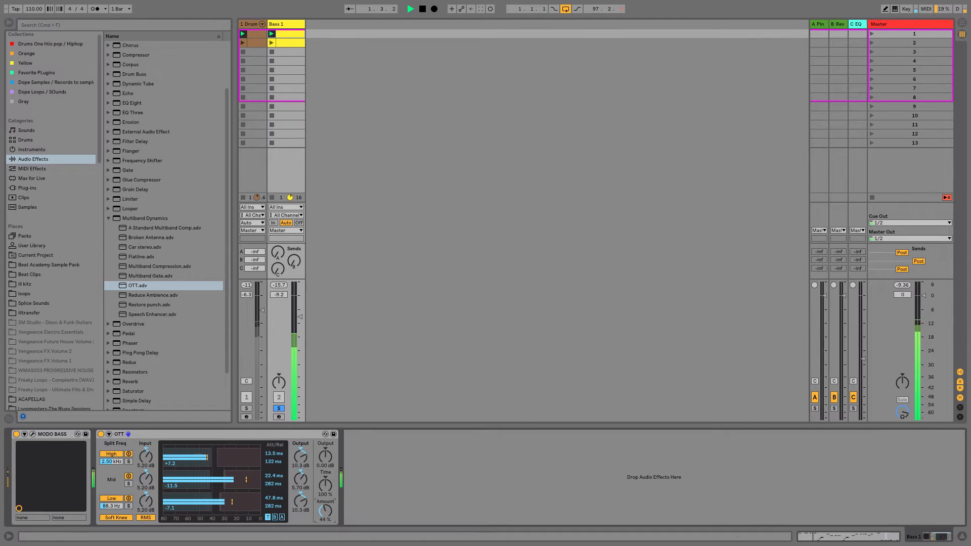
left_click_drag(325, 513, 325, 511)
key("space")
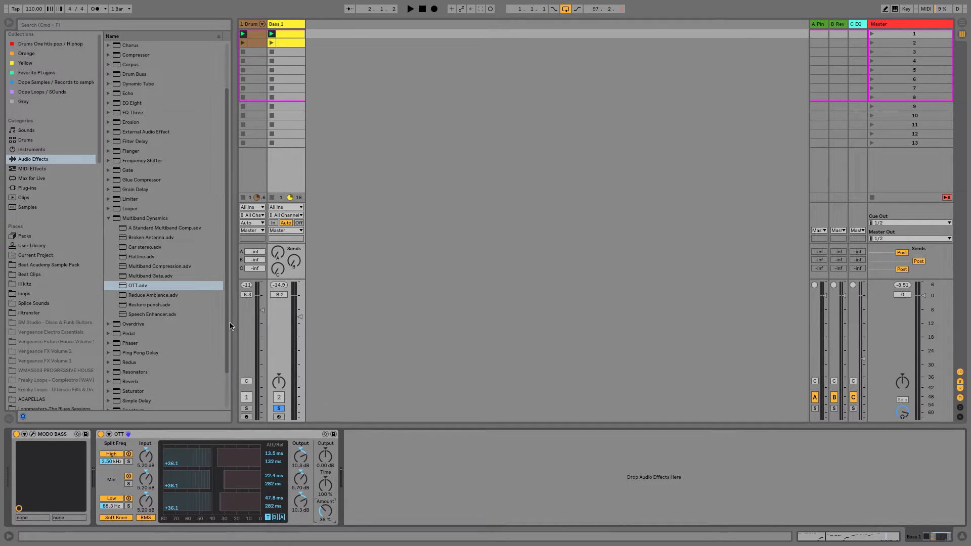
key("space")
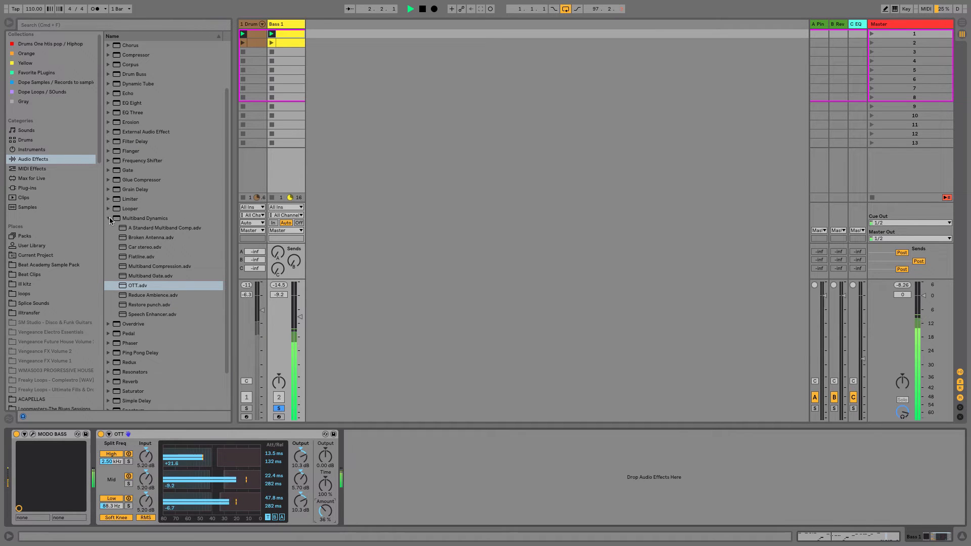
key("space")
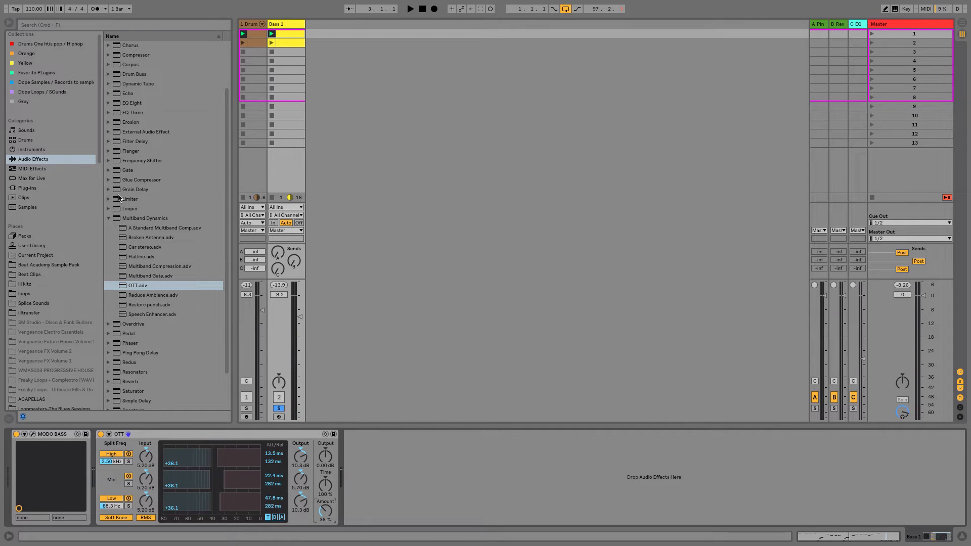
Add a Compressor after OTT on the Bass 1 track and enable its sidechain.
left_click(108, 219)
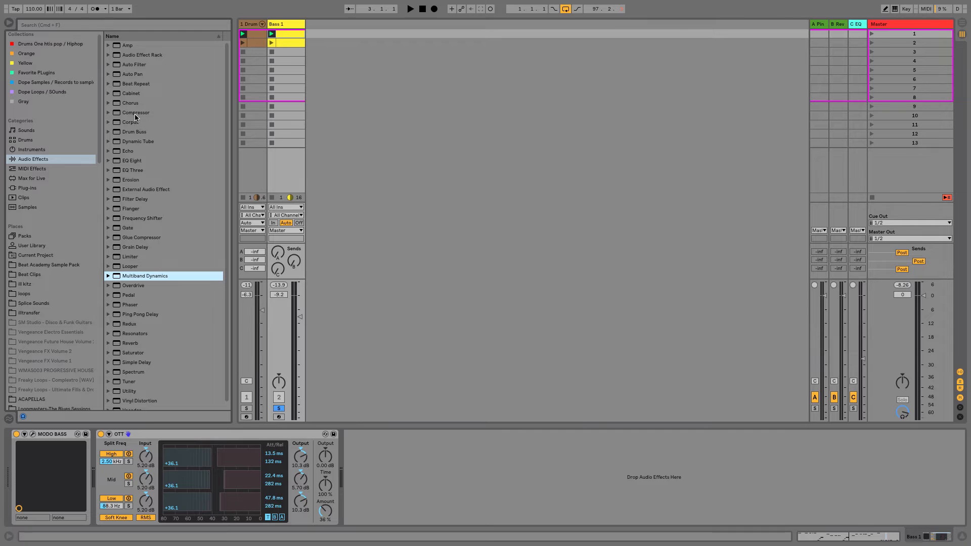
left_click_drag(131, 116, 443, 492)
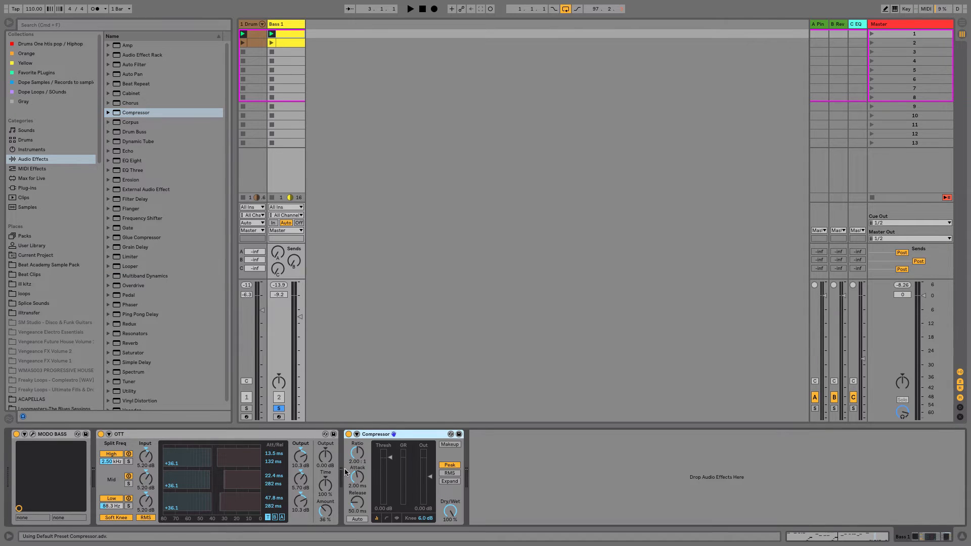
left_click(356, 434)
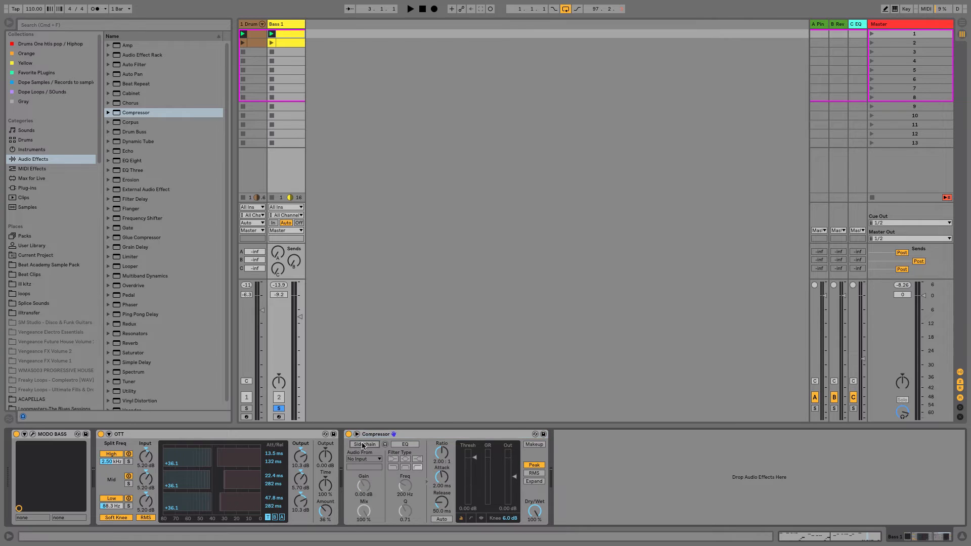
left_click(363, 445)
Set the Compressor's sidechain source to 1-Drum Rack, using the VEH2 70s and 80s Kicks - 11 Pre FX signal.
left_click(370, 460)
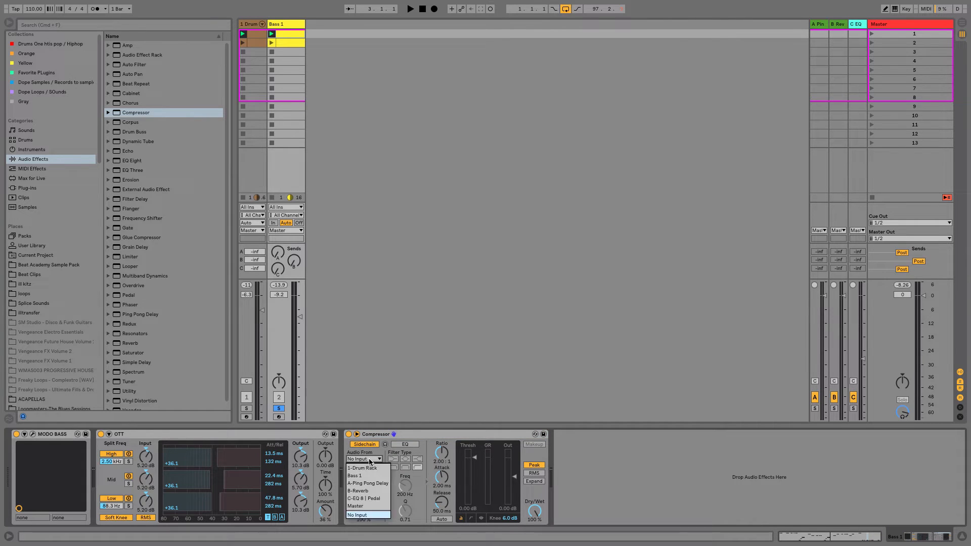
left_click(372, 469)
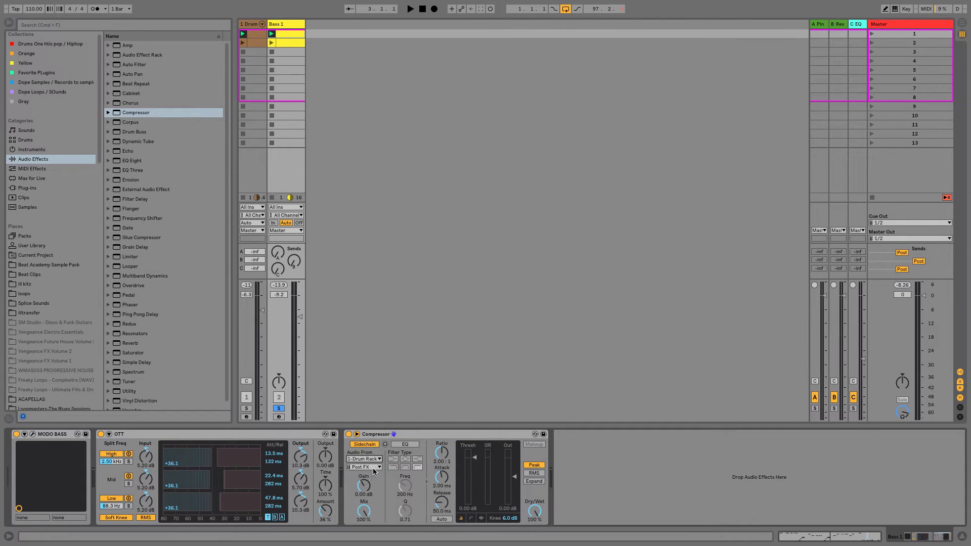
left_click(372, 468)
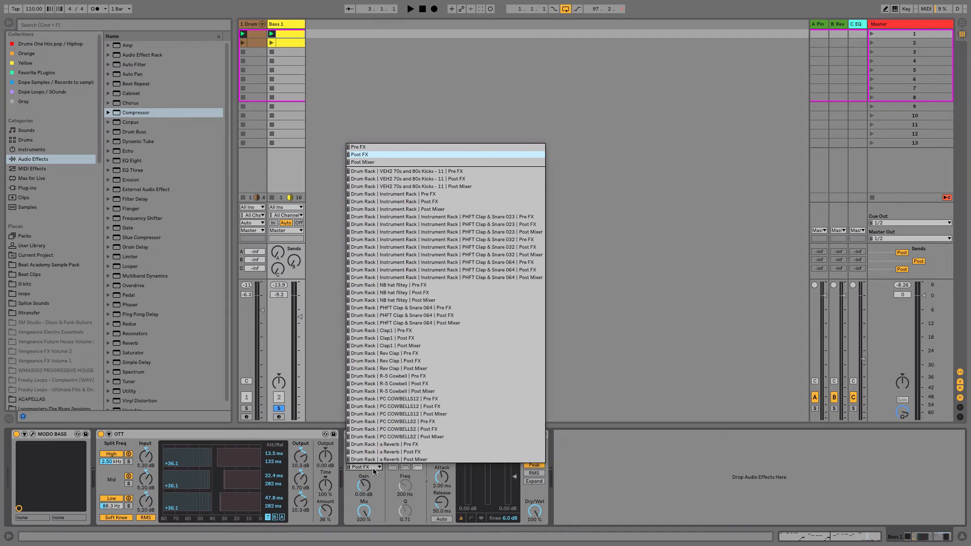
left_click(424, 172)
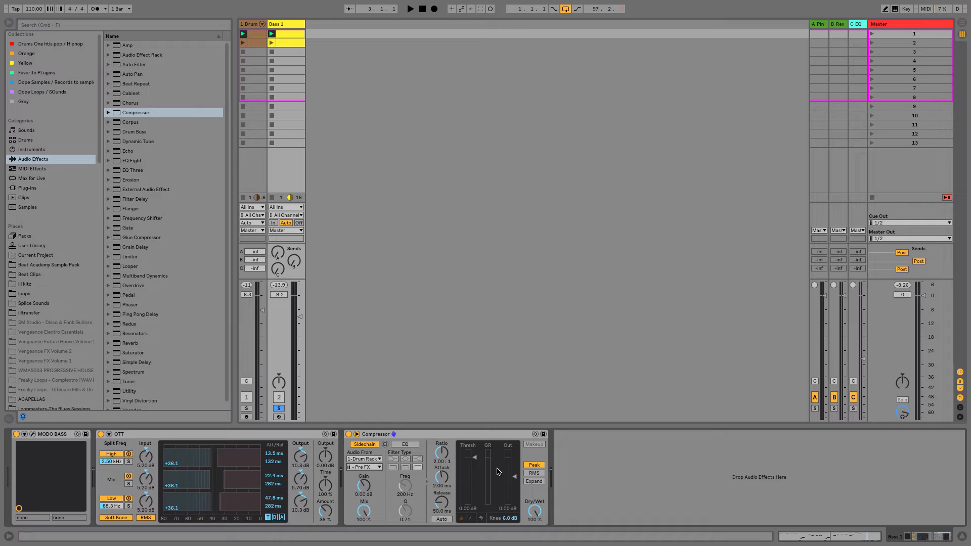
Set the Compressor's threshold to -22.6 dB and ratio to 2.72:1 during playback.
key("space")
mouse_move(476, 460)
left_mouse_down()
mouse_move(476, 504)
mouse_move(476, 486)
left_mouse_up()
left_click_drag(441, 453, 442, 444)
left_click_drag(474, 486, 473, 487)
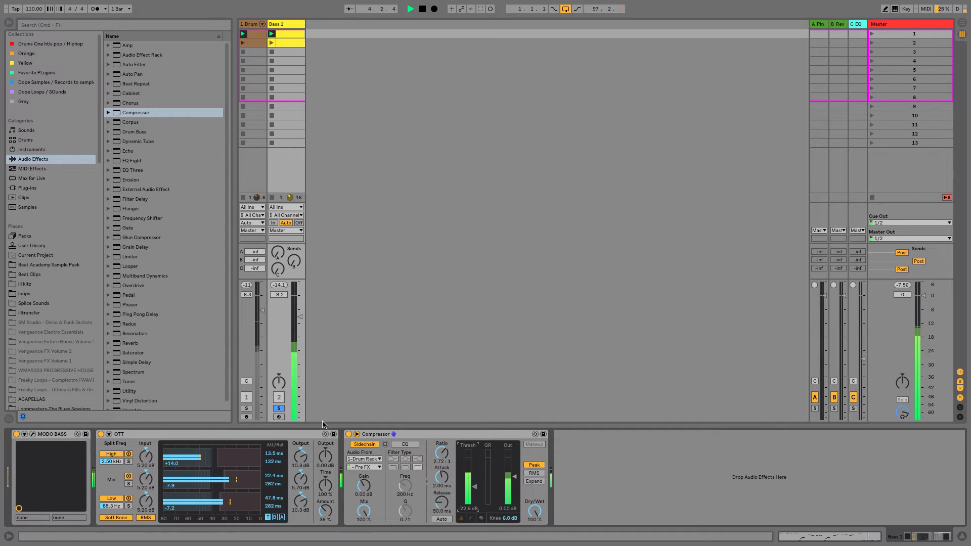
Unsolo Bass 1 and lower its track volume to -9.4 dB while playing it with the drums.
left_click(278, 410)
key("space")
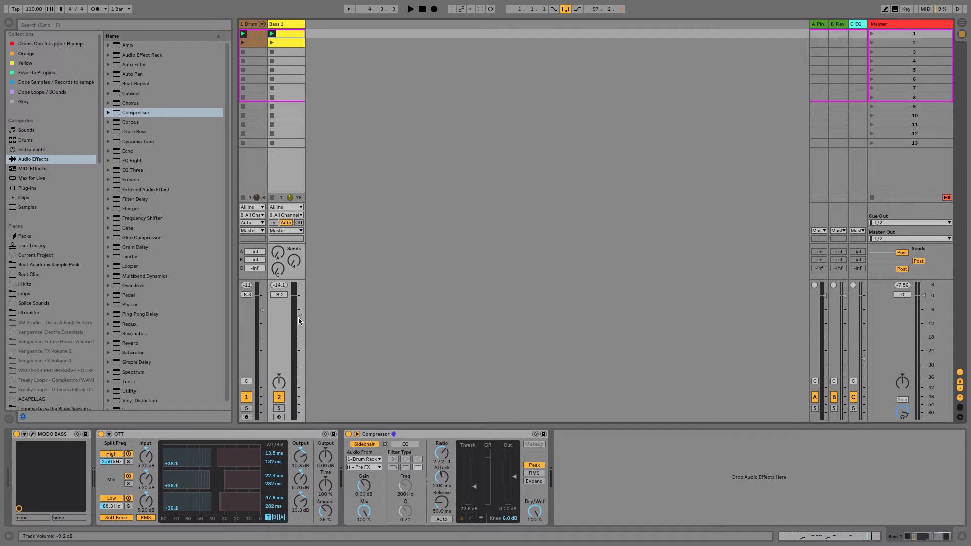
left_click_drag(300, 320, 300, 320)
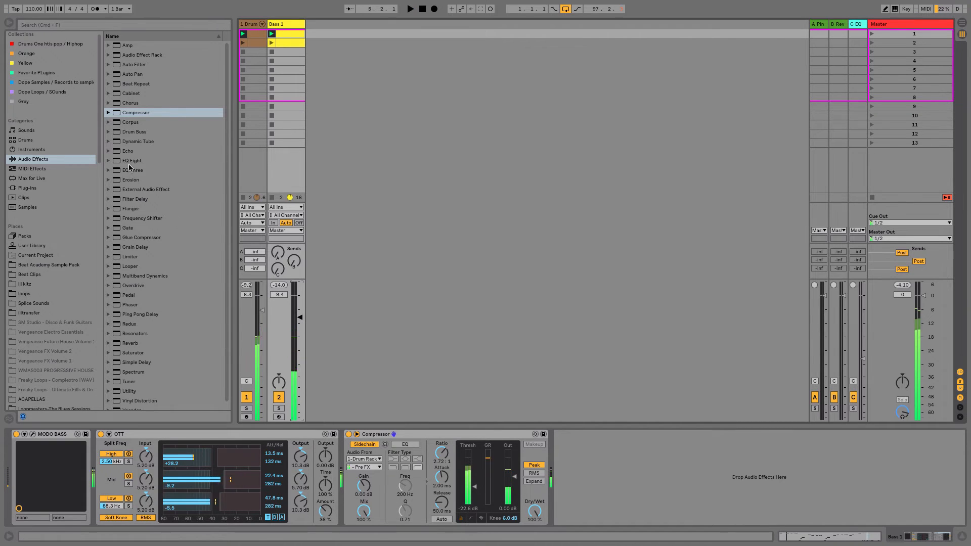
Add an EQ Eight after the Compressor on the Bass 1 track.
left_click_drag(128, 162, 612, 486)
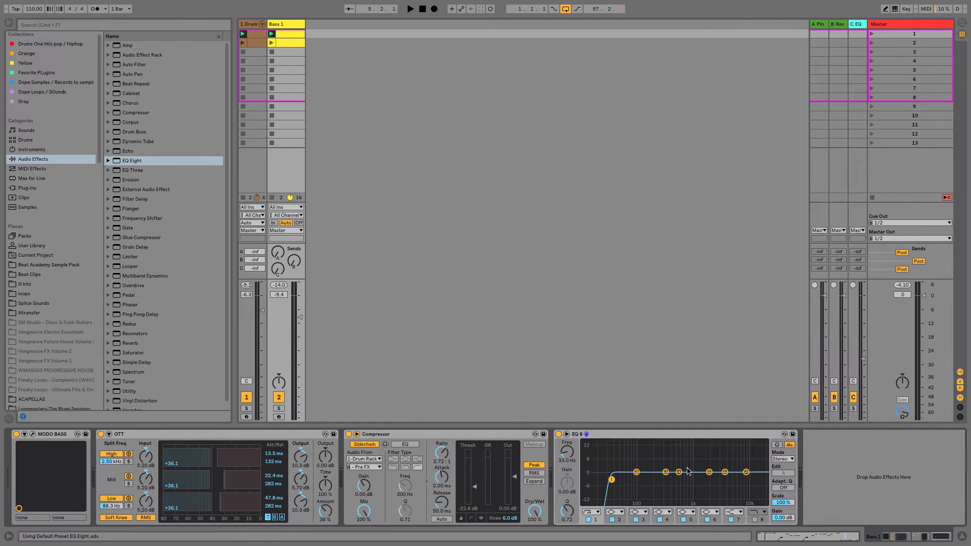
Dip the EQ Eight's upper-mid band slightly on Bass 1 and lower the track volume to about -11 dB.
mouse_move(709, 473)
left_mouse_down()
mouse_move(687, 464)
mouse_move(725, 469)
mouse_move(726, 460)
mouse_move(720, 479)
left_mouse_up()
key("space")
left_click(611, 480)
left_click_drag(300, 317, 299, 318)
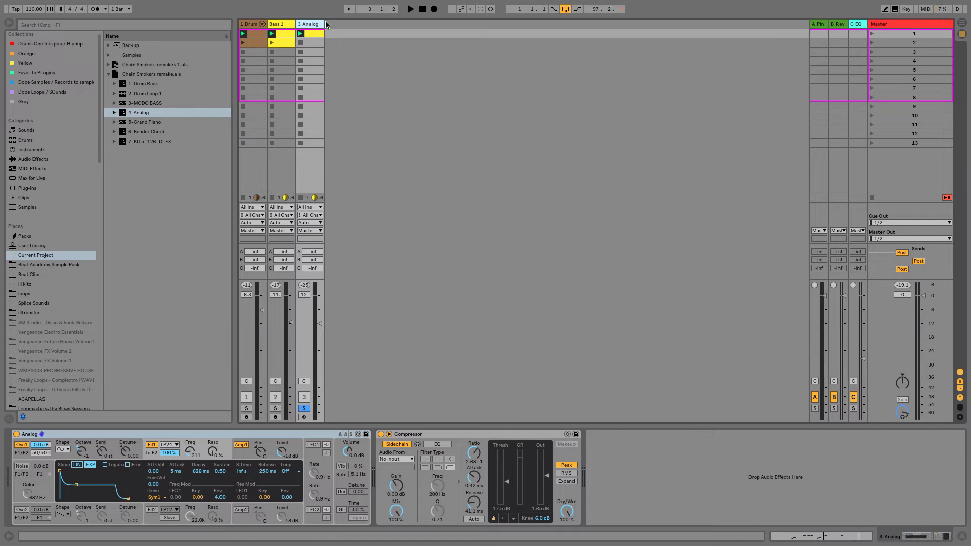
Widen the 3 Analog track and turn on Analog's oscillator 2 with a sine shape and octave 0.
left_click_drag(326, 24, 334, 22)
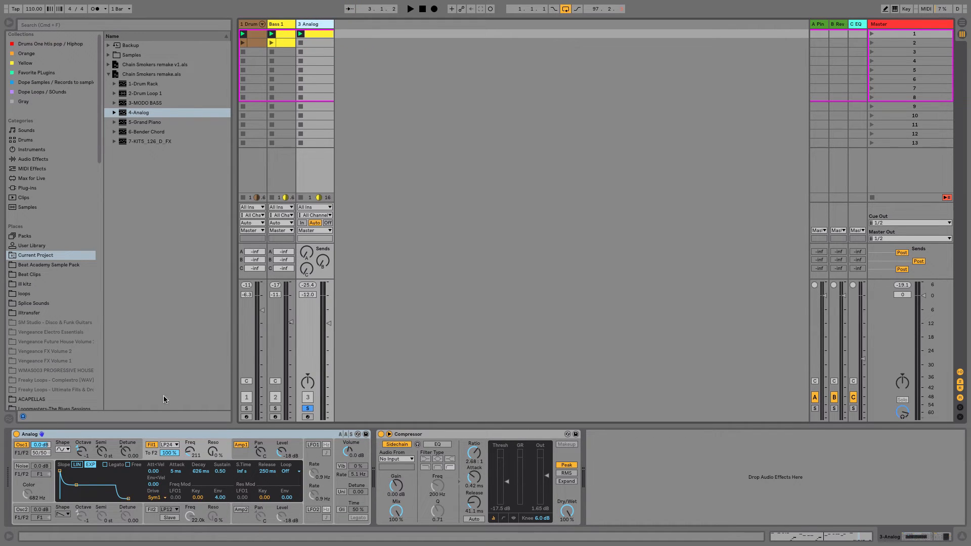
left_click(111, 448)
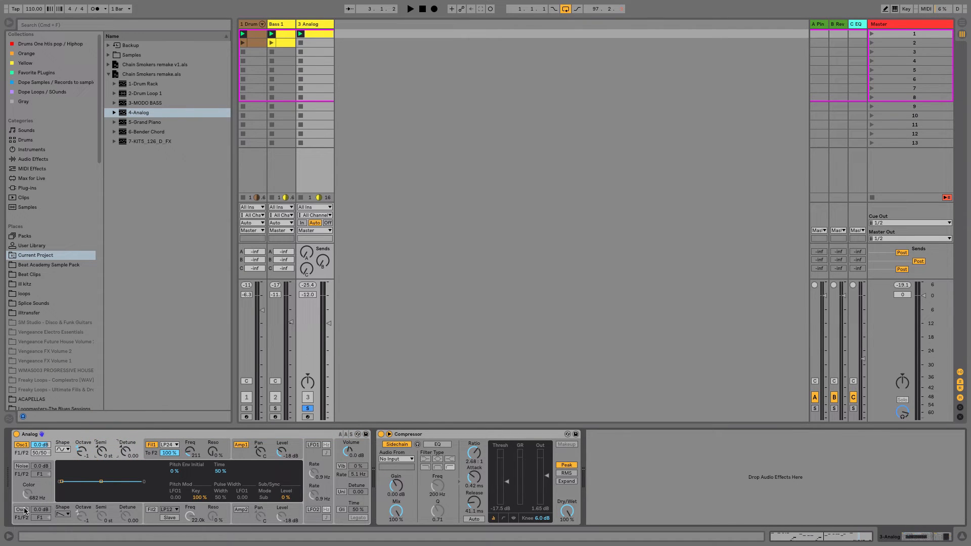
left_click(23, 509)
left_click(66, 515)
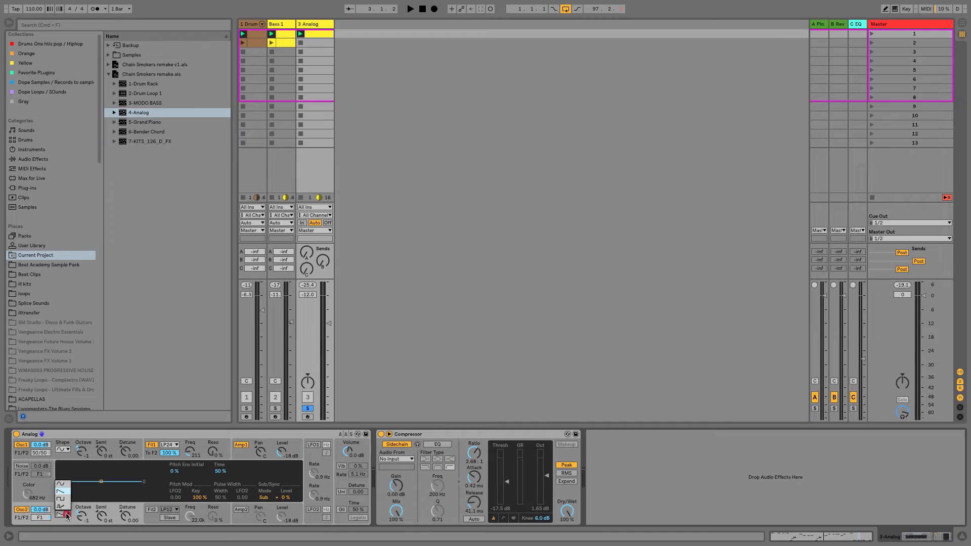
left_click(62, 485)
left_click_drag(79, 517, 79, 509)
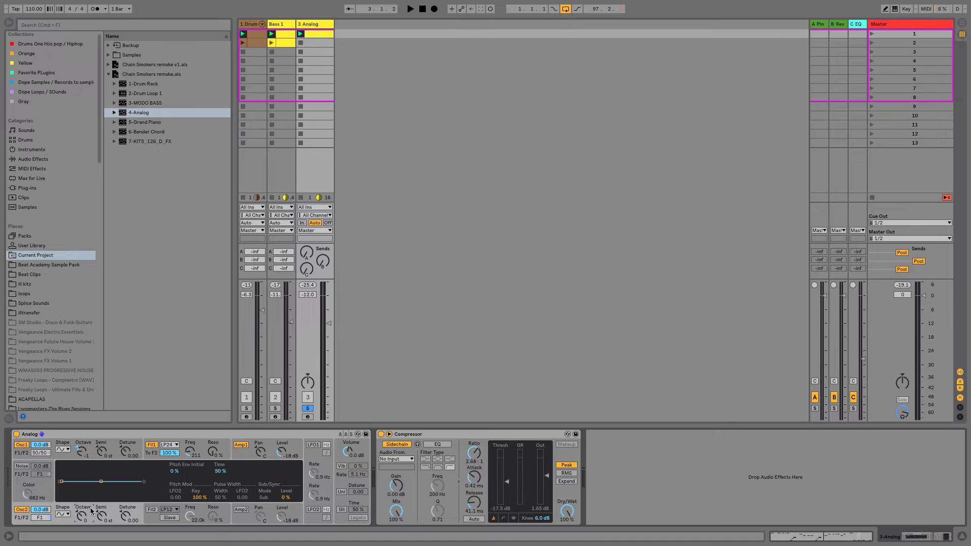
Raise the 3 Analog track's volume to -10.5 dB during playback.
key("space")
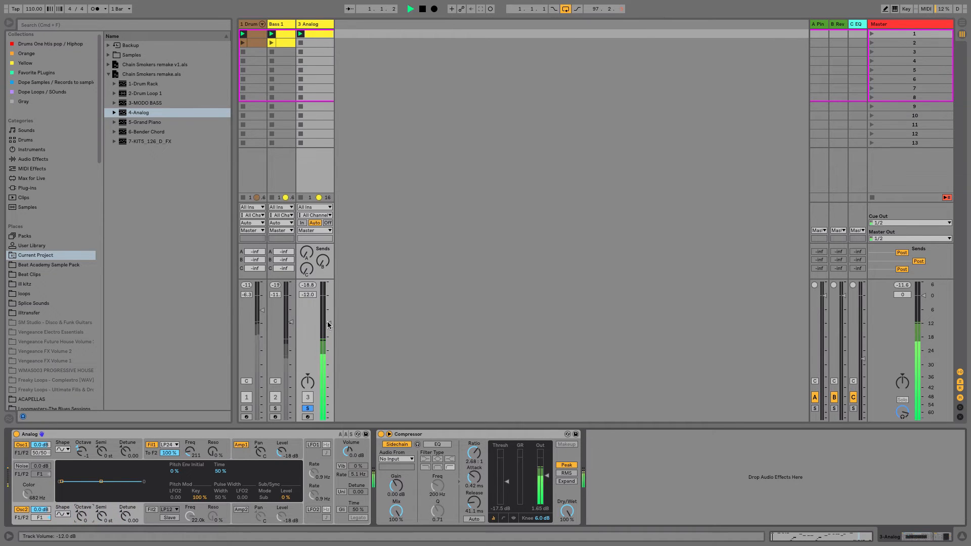
left_click_drag(329, 325, 328, 319)
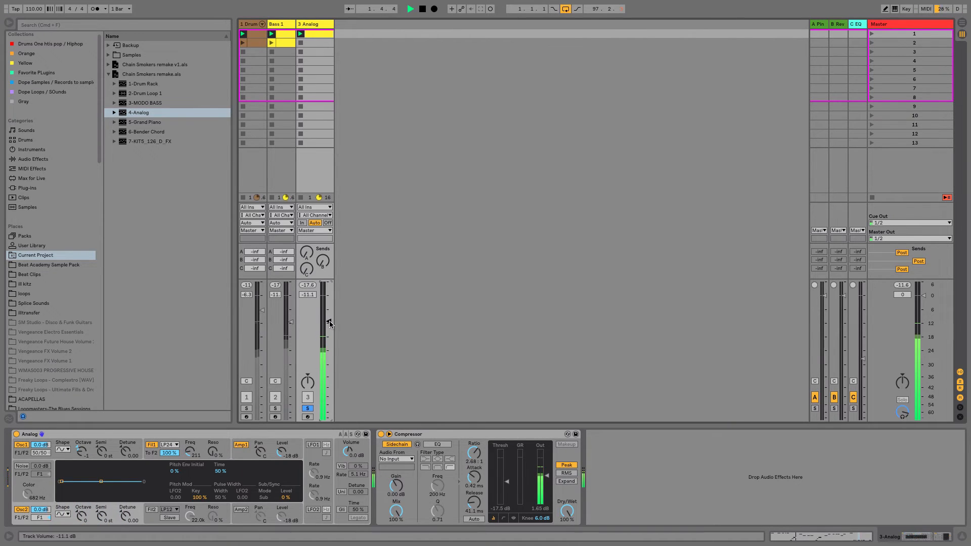
key("space")
Set Analog's filter 1 frequency to 125 and raise the Analog track volume to -9.4 dB while auditioning it.
left_click_drag(190, 452, 190, 404)
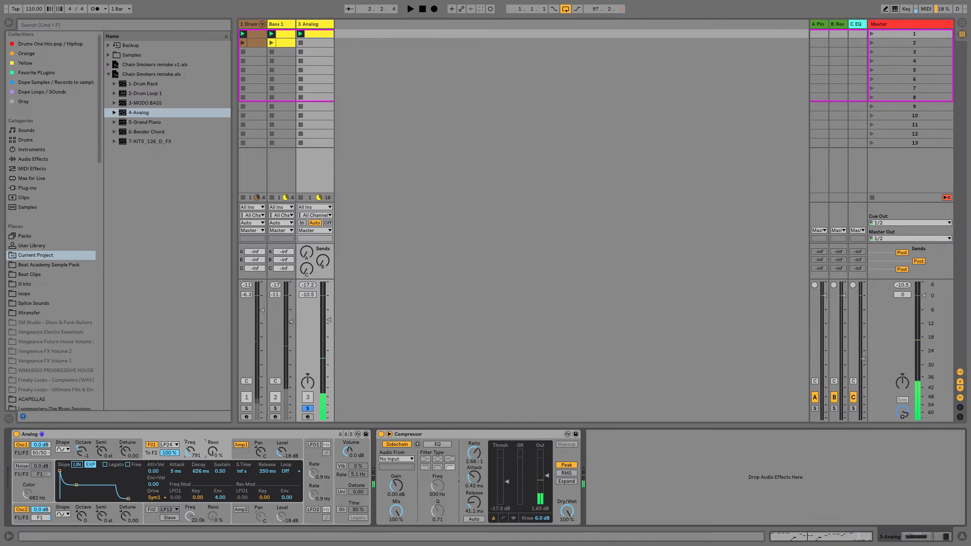
left_click_drag(189, 452, 190, 474)
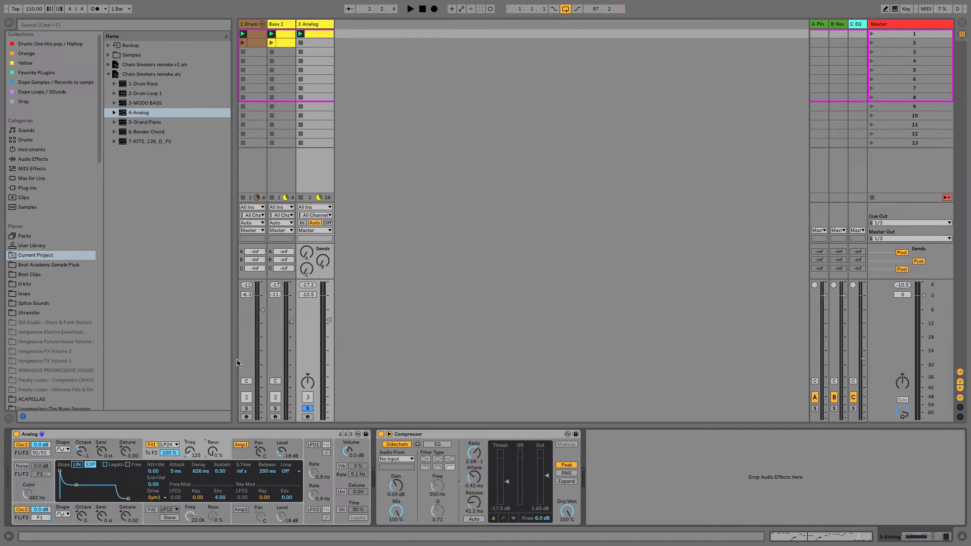
key("space")
left_click_drag(328, 321, 329, 317)
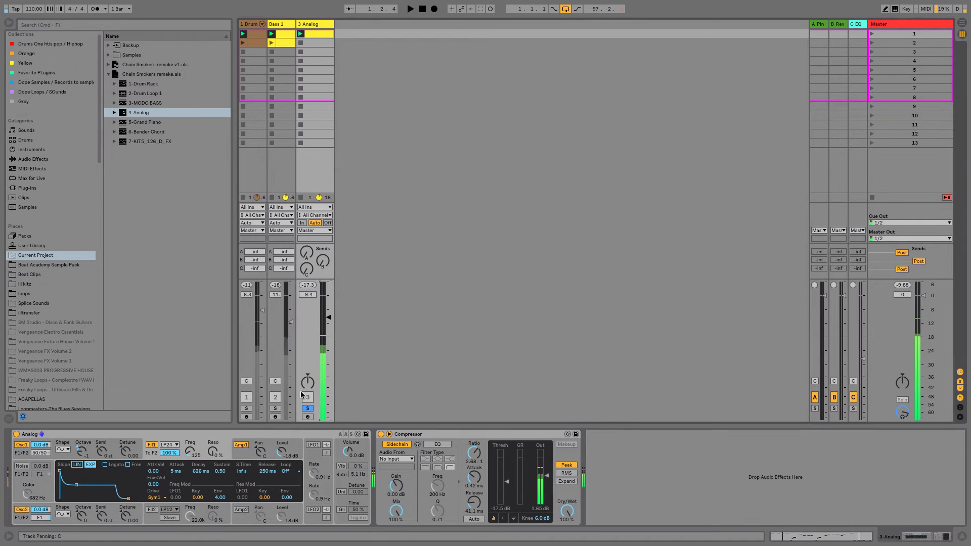
Solo Bass 1 alongside the Analog track, compare with and without Analog, and raise Analog's volume to -6.0 dB.
left_click(275, 409)
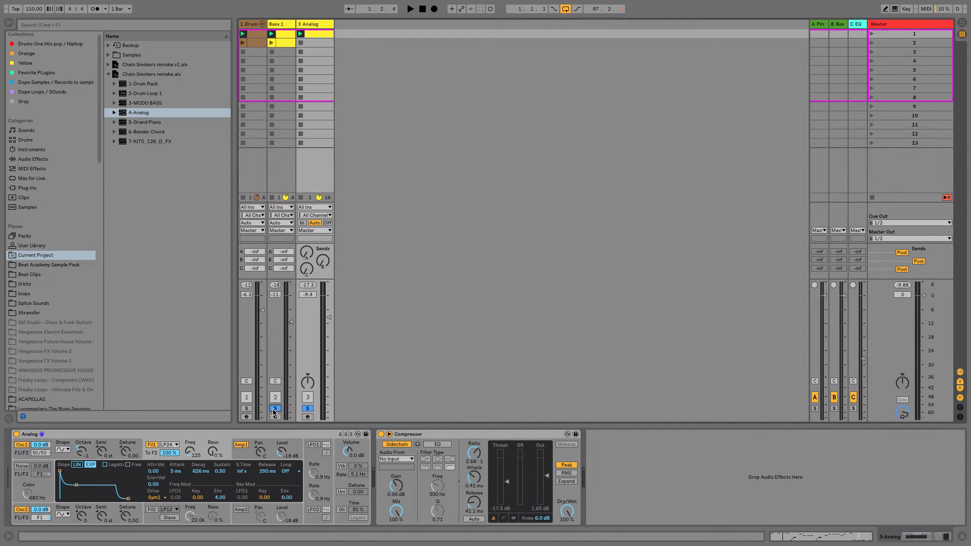
key("space")
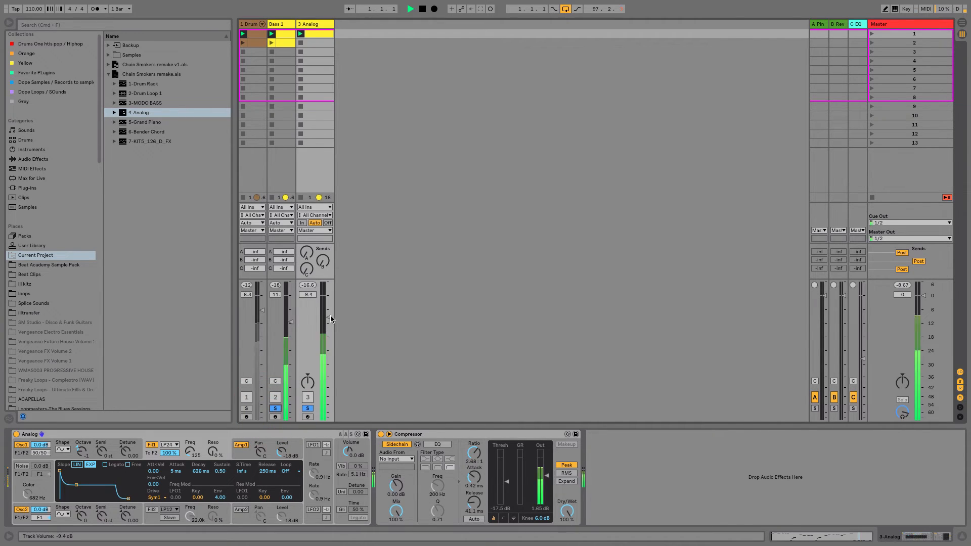
left_click_drag(329, 314, 329, 310)
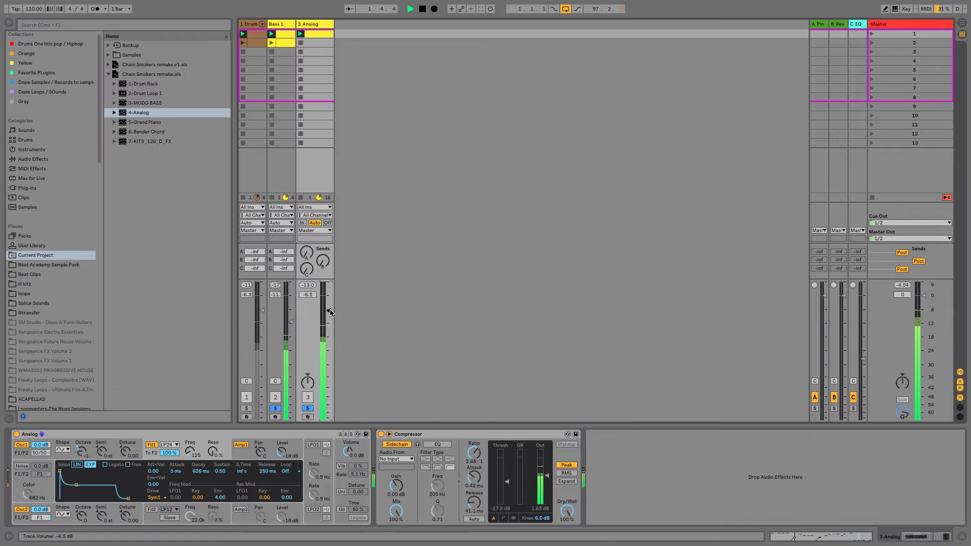
left_click(308, 409)
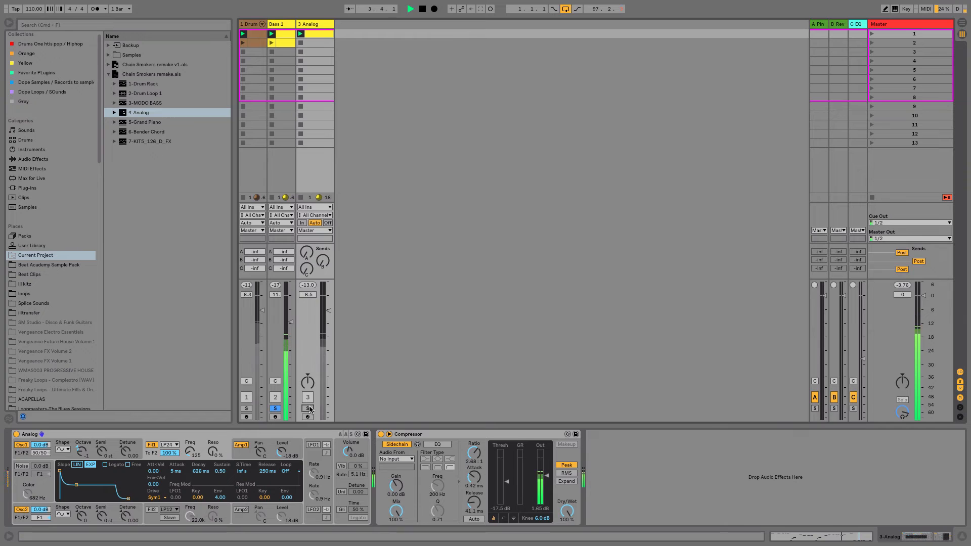
left_click(309, 409)
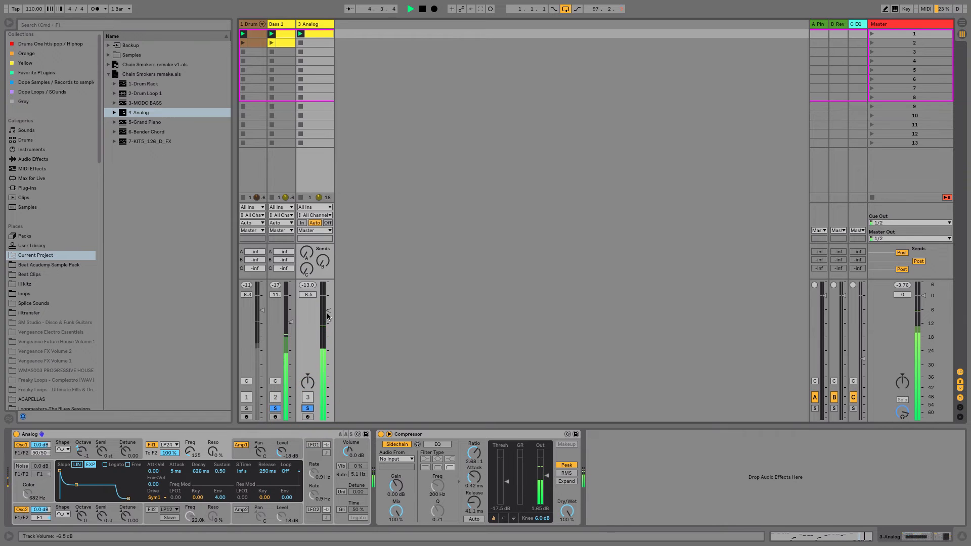
left_click_drag(328, 313, 328, 312)
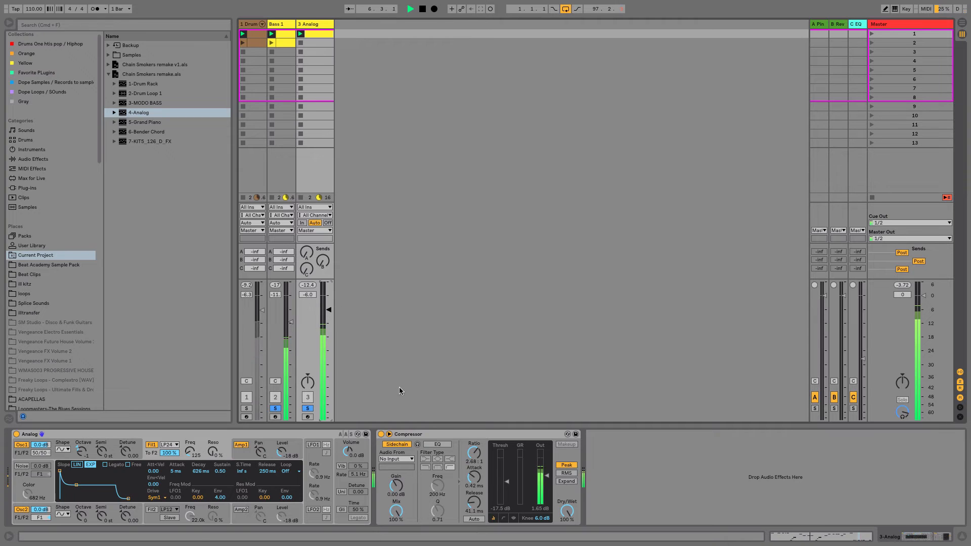
key("space")
Set the Analog Compressor's sidechain source to 1-Drum Rack, using the VEH2 70s and 80s Kicks - 11 Pre FX signal.
left_click(403, 459)
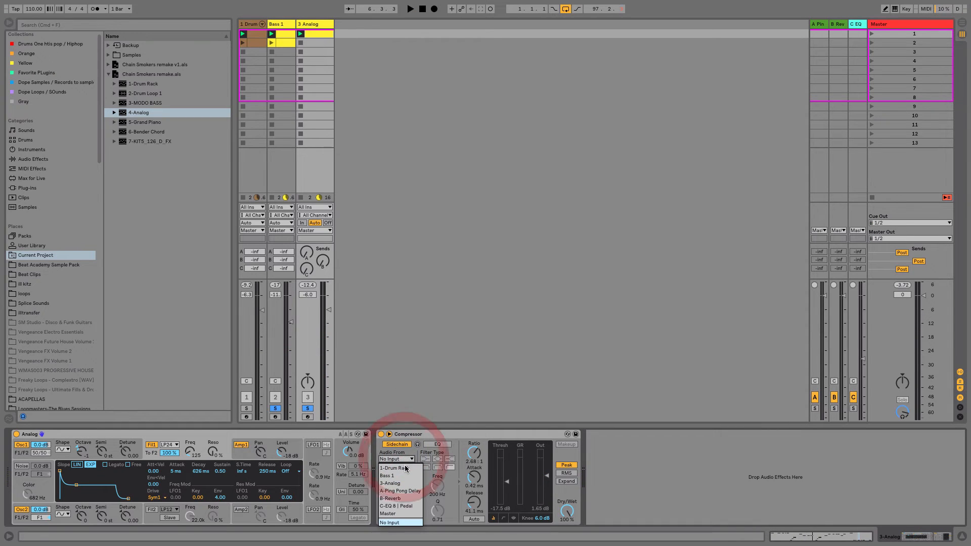
left_click(405, 468)
left_click(405, 465)
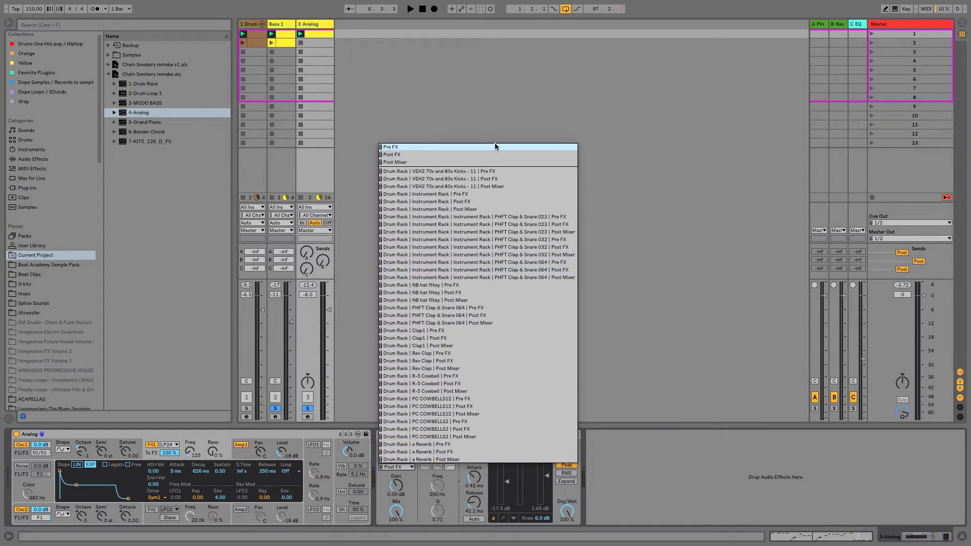
left_click(484, 172)
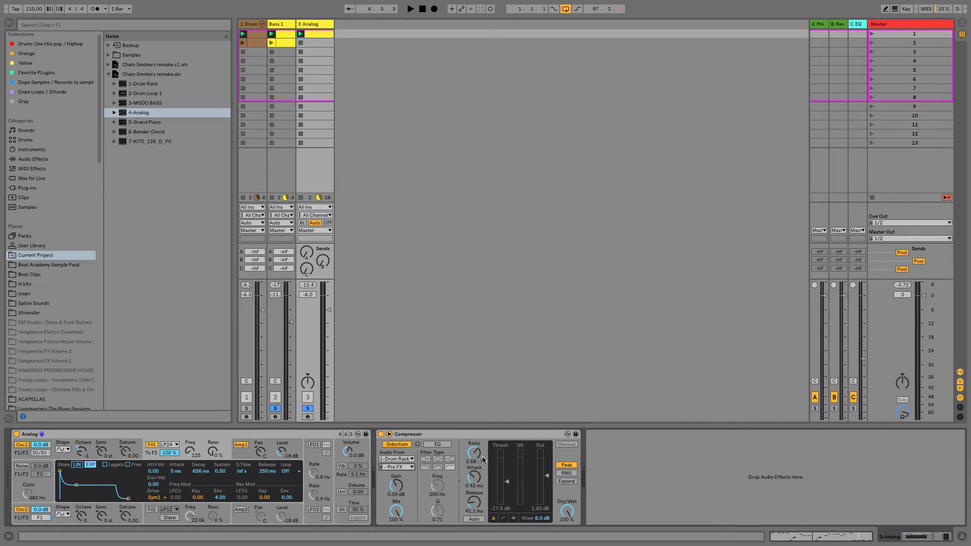
Set the Analog Compressor's threshold to -13.4 dB during playback.
key("space")
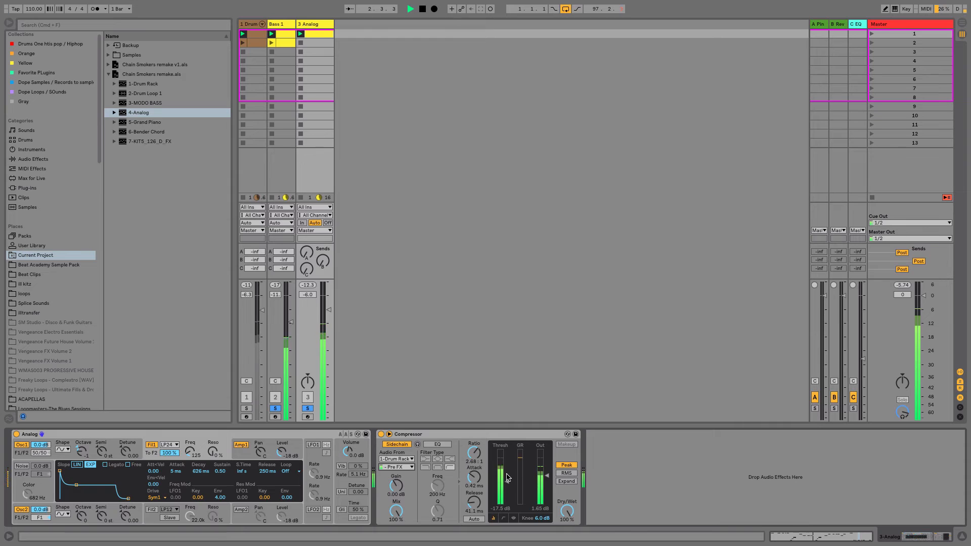
left_click_drag(507, 482, 507, 475)
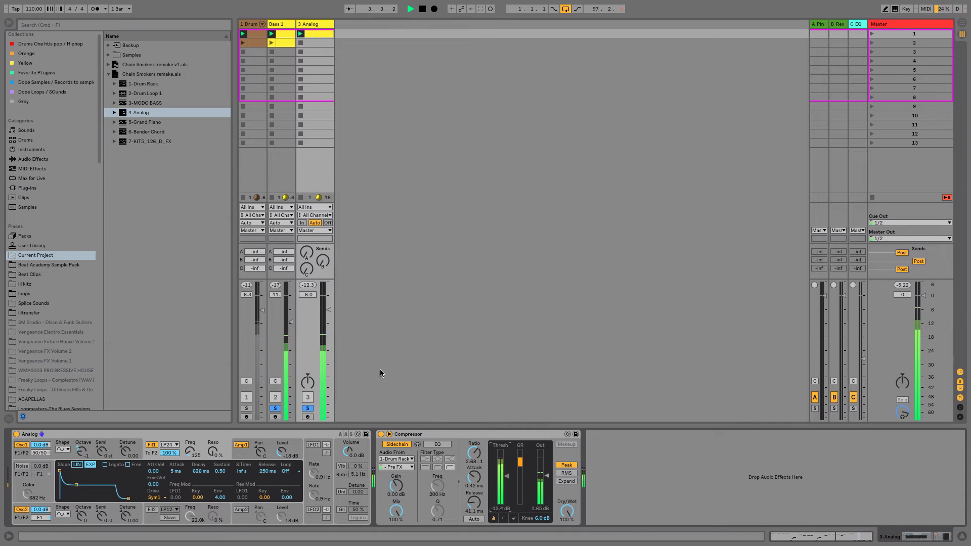
key("space")
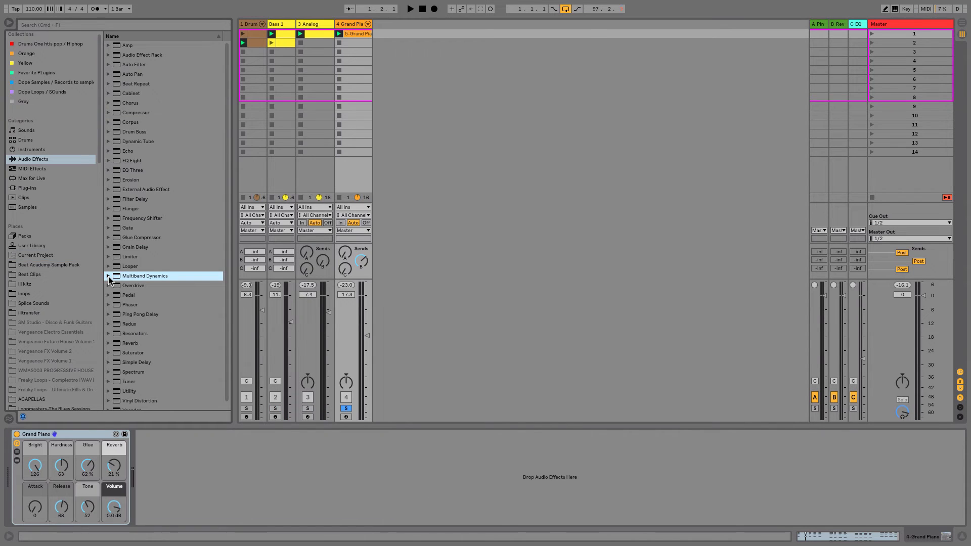
Open the Grand Piano clip's notes, play through the chords, and return to the track's devices.
double_click(359, 34)
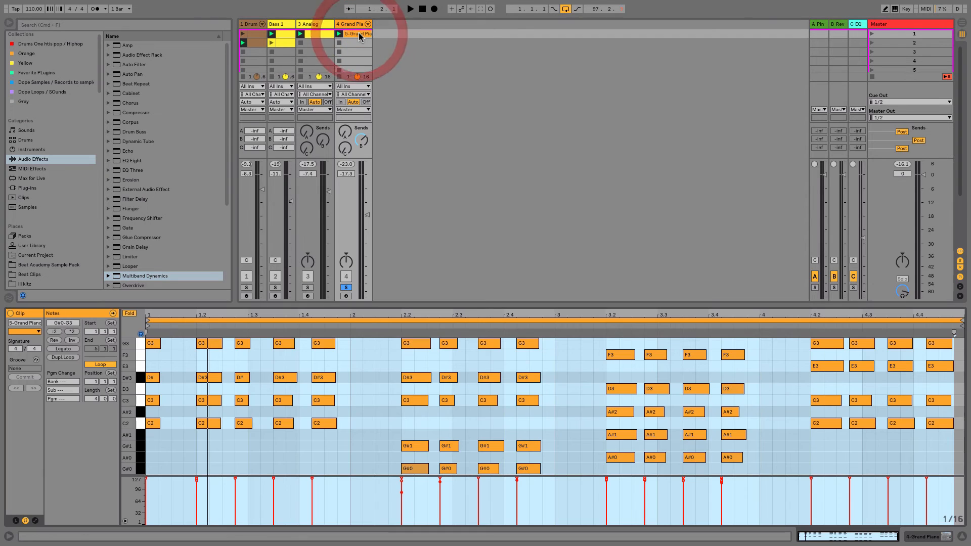
key("space")
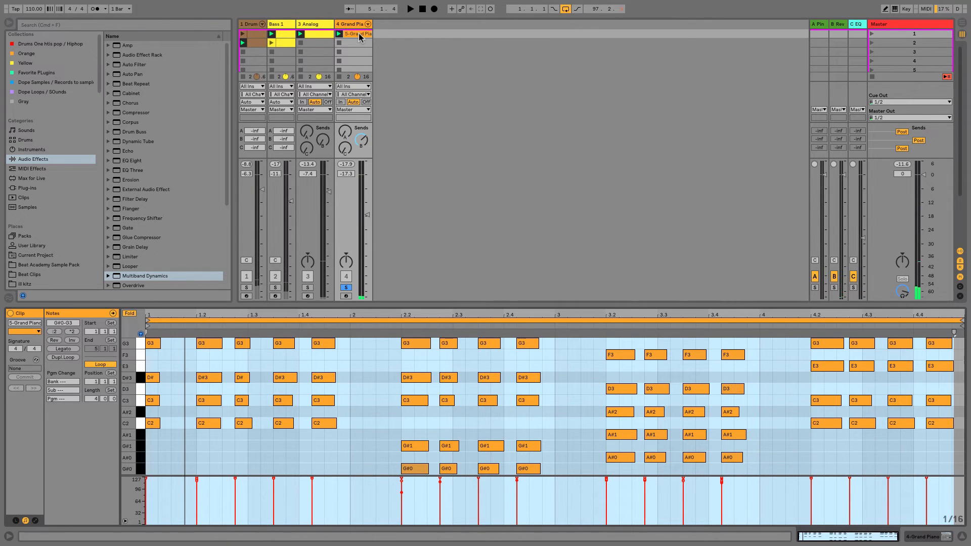
key("shift+Tab")
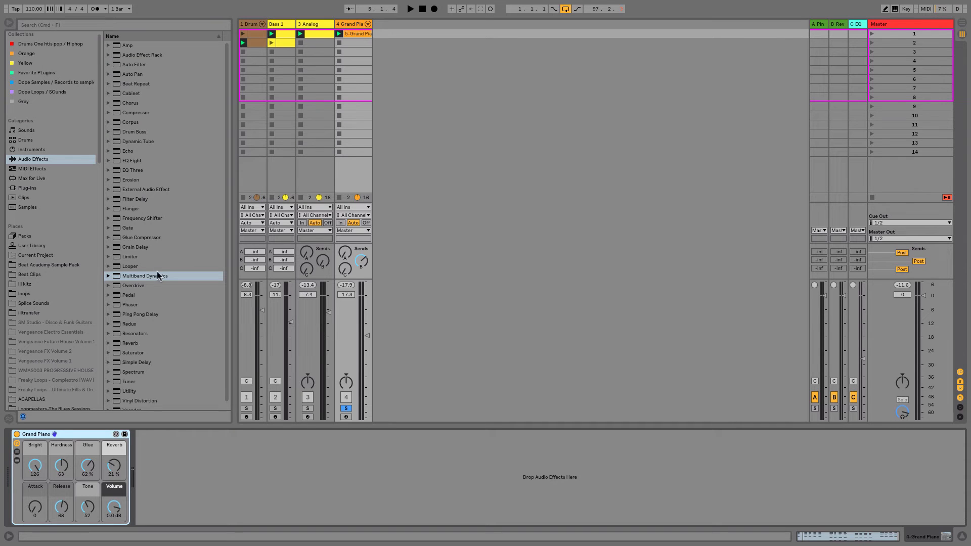
Add the Multiband Dynamics OTT preset after the Grand Piano instrument.
left_click(107, 276)
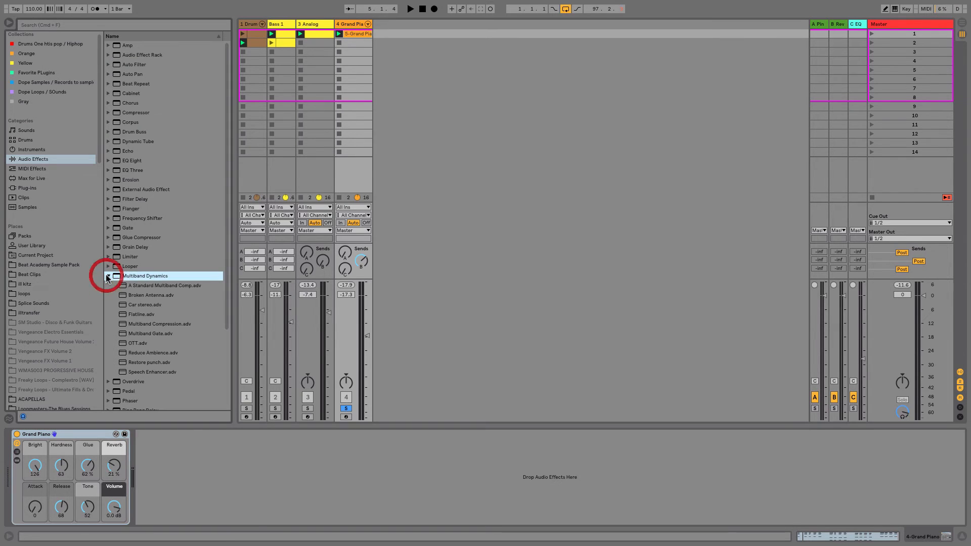
left_click(132, 343)
left_click_drag(132, 344, 157, 510)
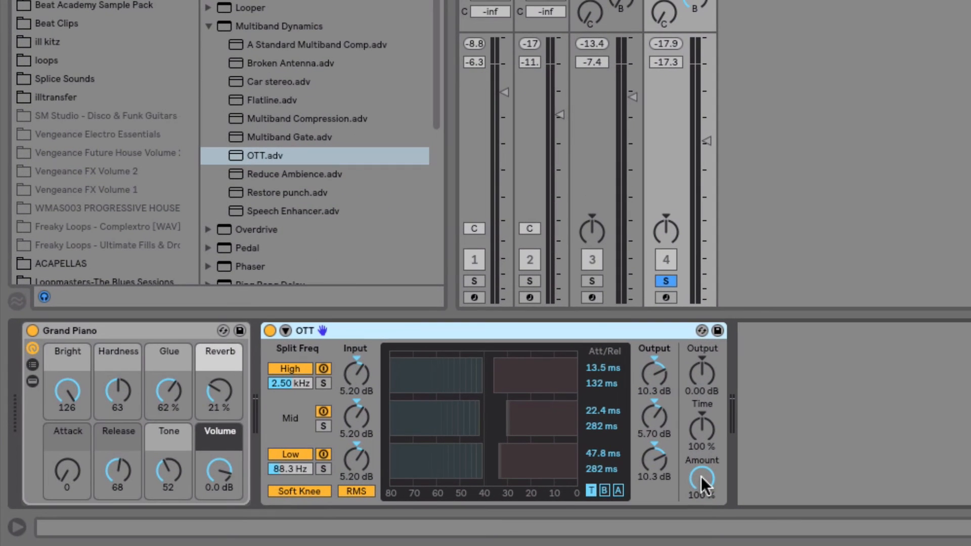
Set the piano OTT's amount to 31% during playback and compare the sound with OTT bypassed.
key("space")
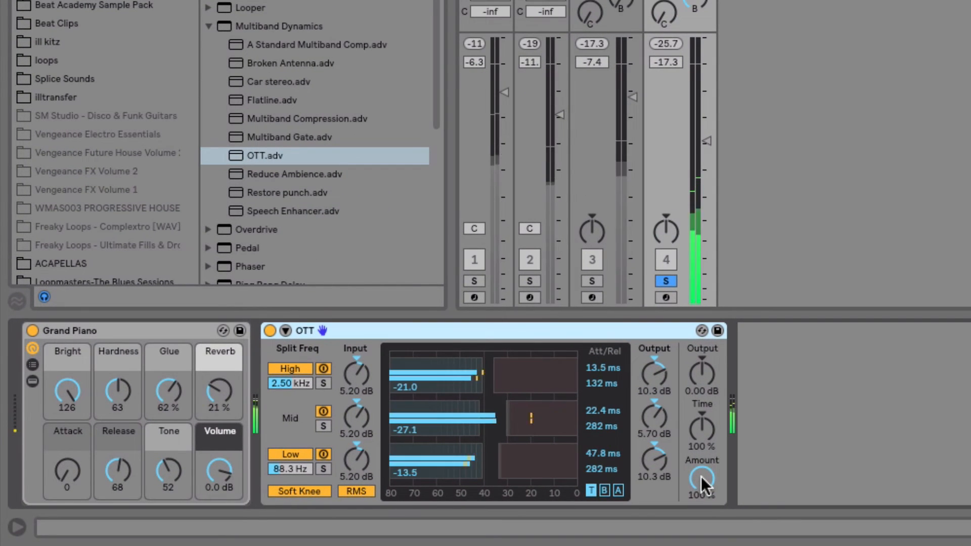
left_click_drag(704, 500, 705, 538)
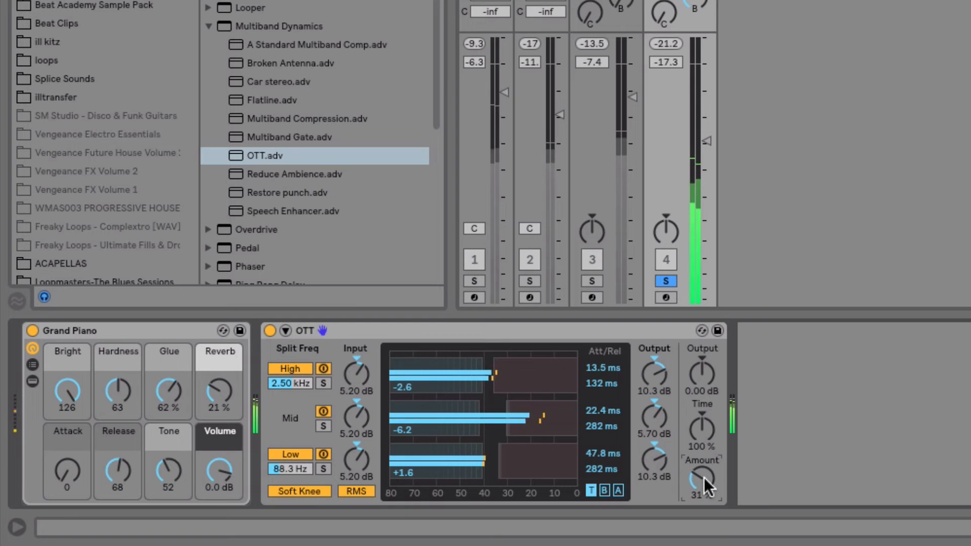
left_click(269, 330)
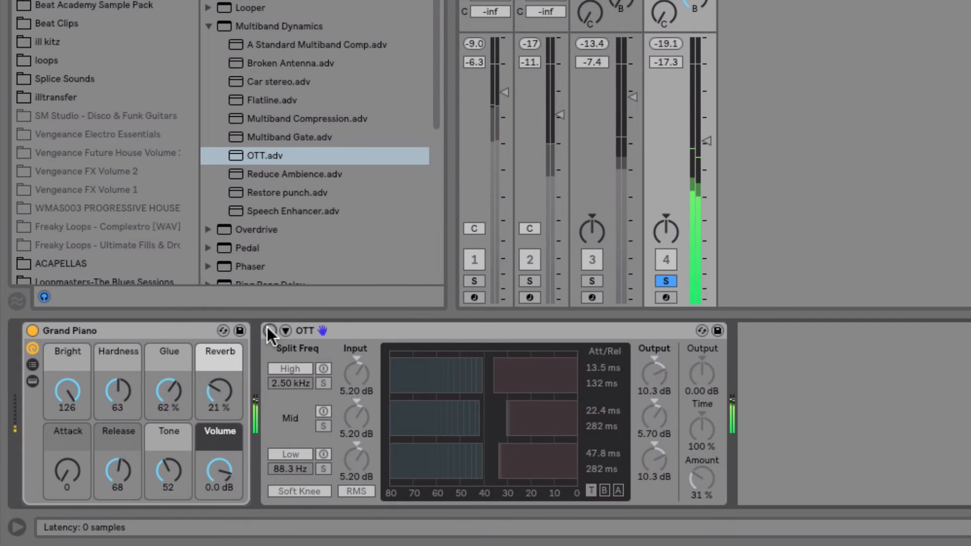
left_click(268, 329)
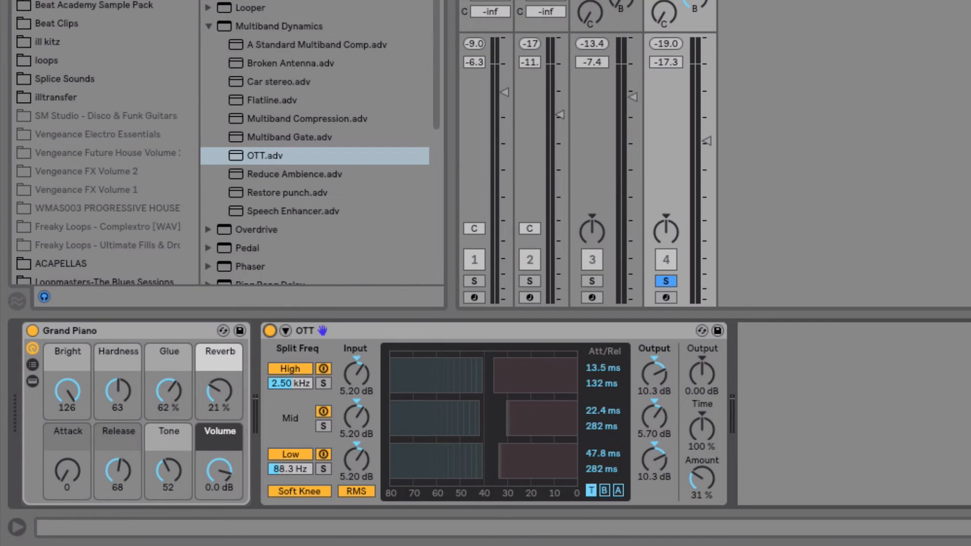
Add a Chorus after OTT on the Grand Piano track and set its dry/wet to 24%.
left_click_drag(248, 0, 881, 406)
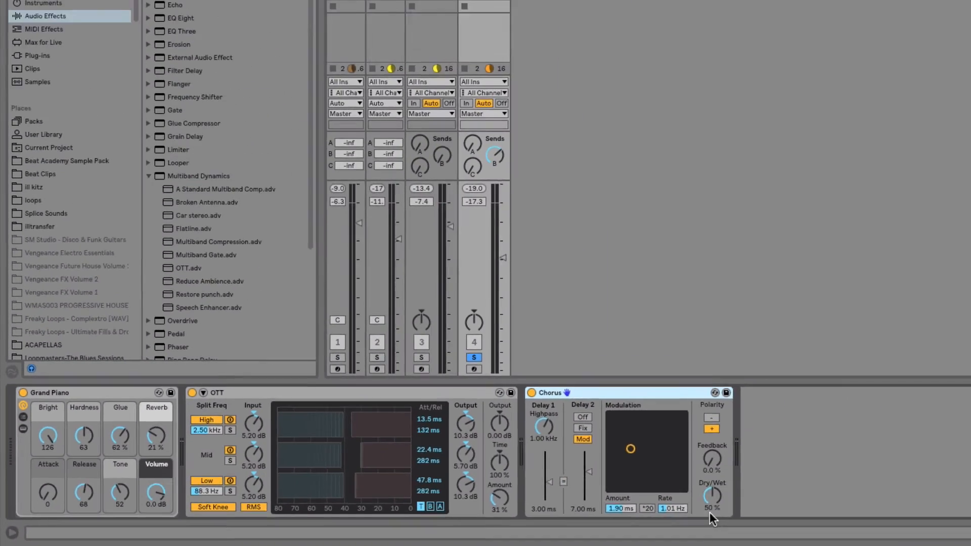
left_click_drag(709, 512, 709, 526)
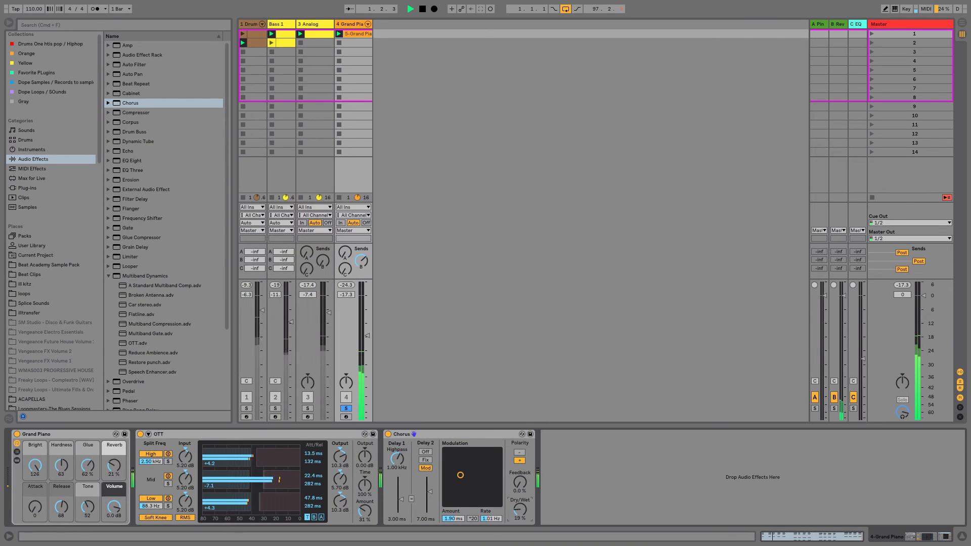
mouse_move(523, 517)
left_mouse_down()
mouse_move(523, 504)
mouse_move(523, 530)
left_mouse_up()
Add a Flanger after the Chorus on the Grand Piano track and play the result.
left_click(106, 275)
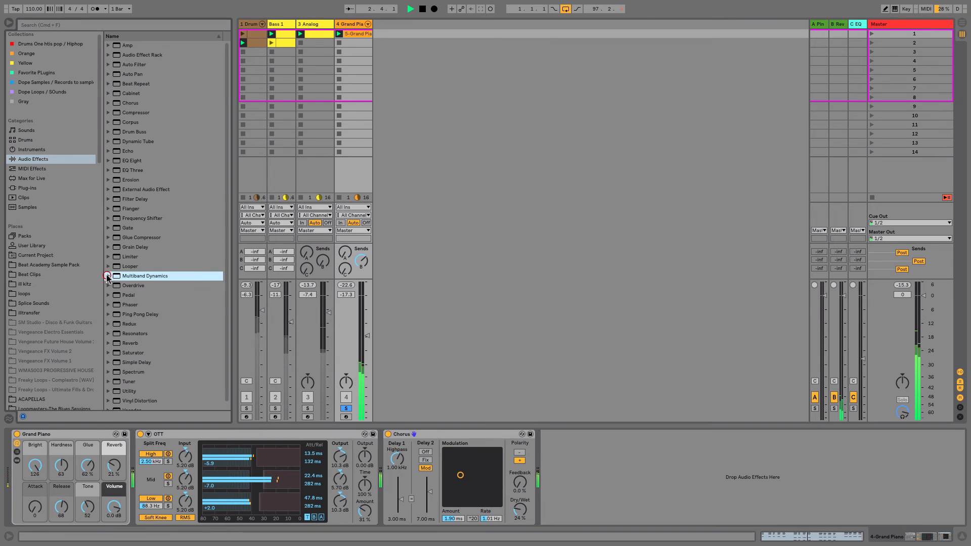
left_click_drag(129, 212, 557, 543)
key("space")
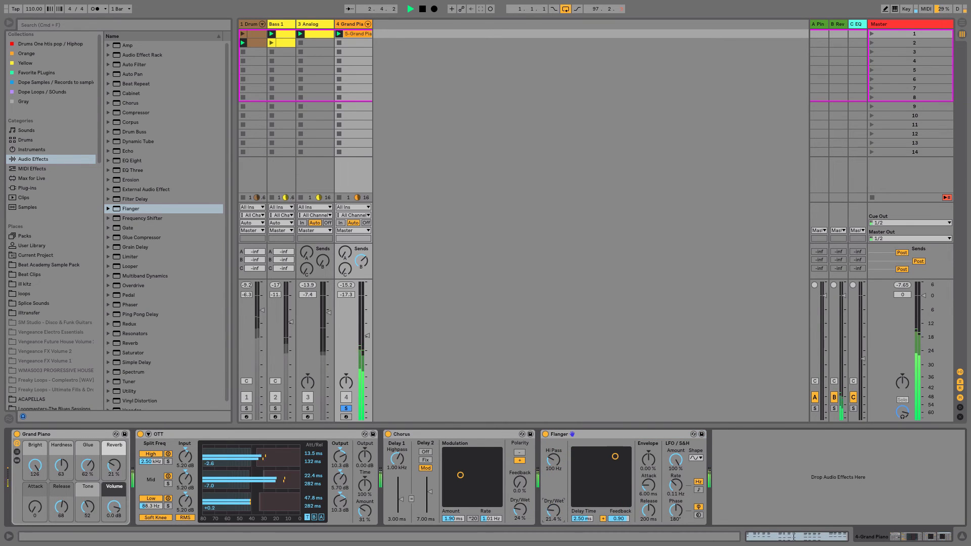
Set the piano Flanger's feedback to 0.69 with inverted polarity and its dry/wet to 17.5% during playback.
left_click_drag(557, 510, 558, 511)
left_click(605, 519)
left_click_drag(620, 519, 620, 522)
left_click_drag(555, 513, 555, 512)
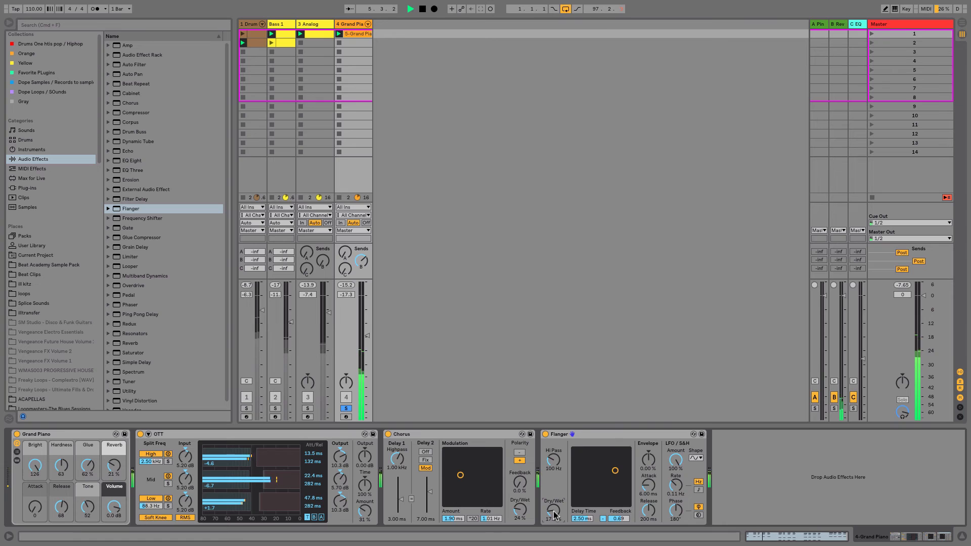
key("space")
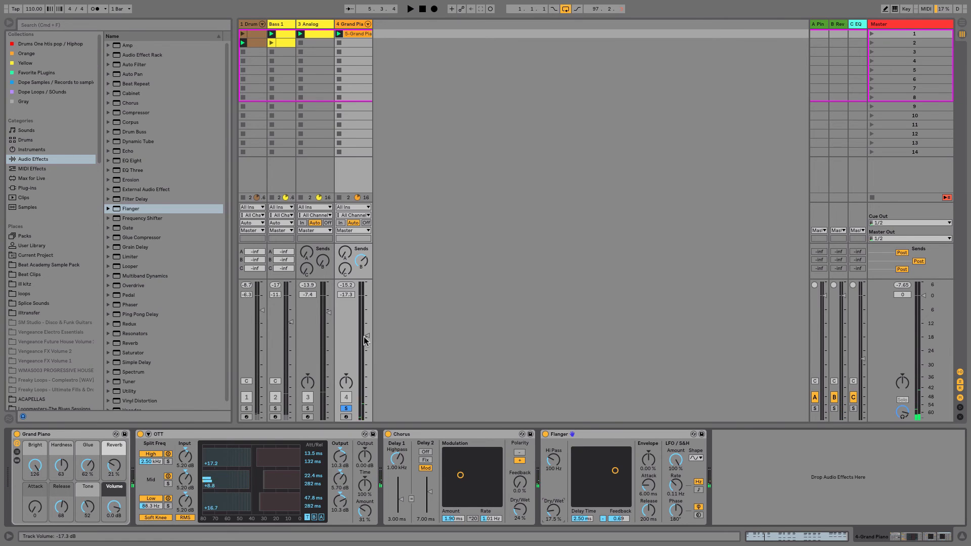
Set the Grand Piano track's volume to -17.0 dB and play it unsoloed with the full mix.
left_click_drag(365, 338, 364, 337)
left_click(365, 264)
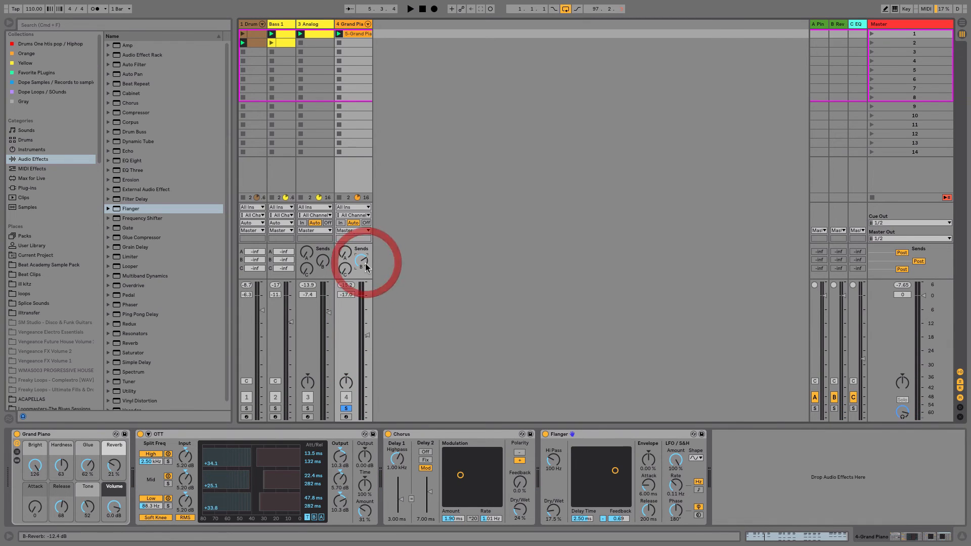
left_click(346, 409)
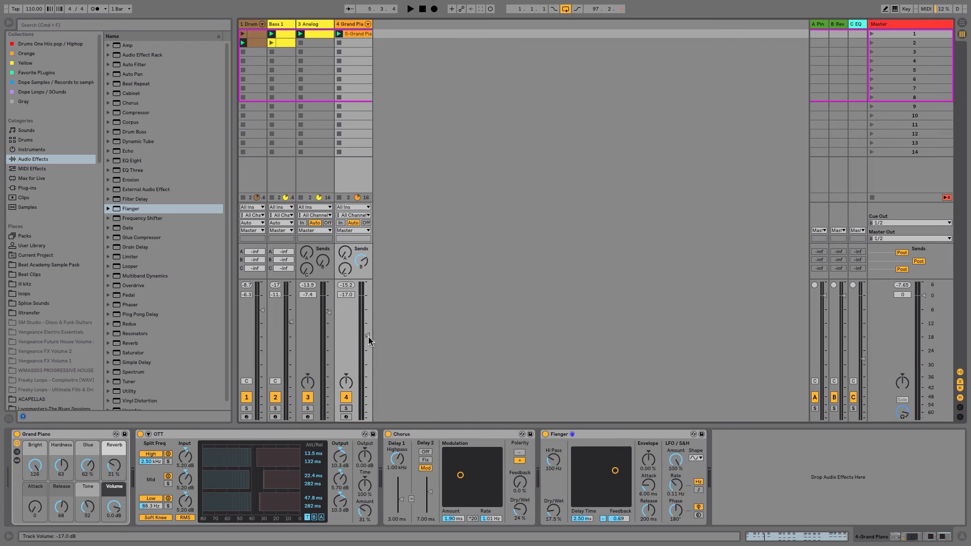
key("space")
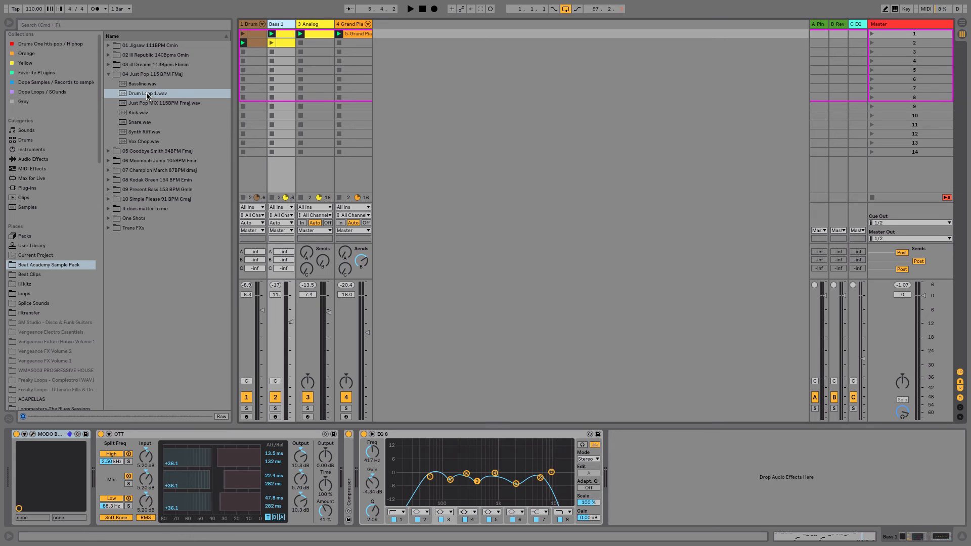
Add Drum Loop 1.wav from the 04 Just Pop folder as a clip on a new track and audition it soloed and in the mix.
left_click_drag(146, 95, 455, 38)
left_click_drag(377, 46, 377, 45)
left_click(377, 43)
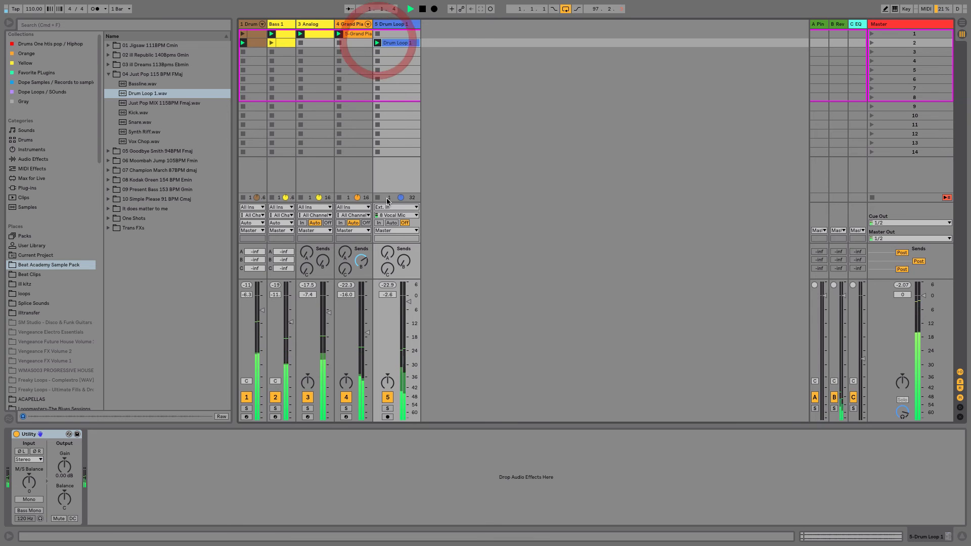
left_click(388, 408)
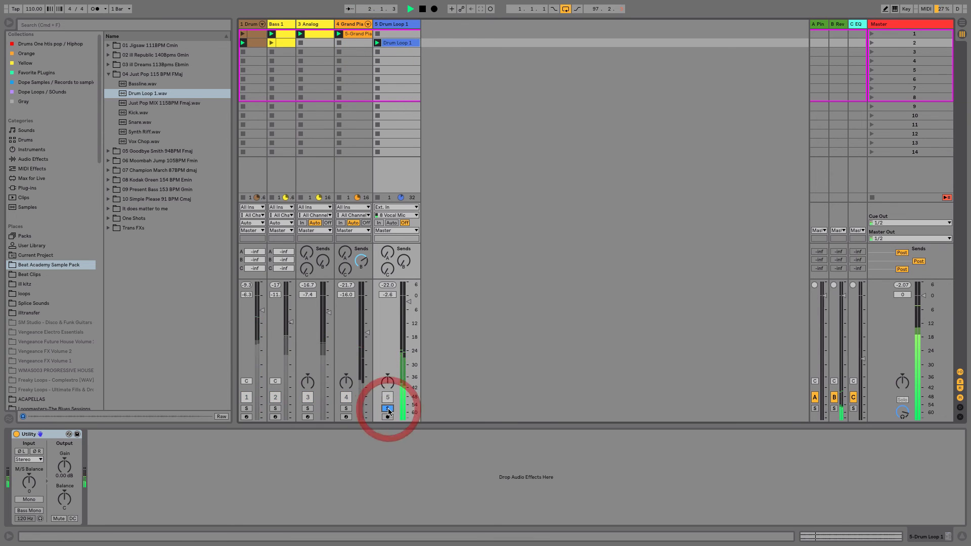
left_click(387, 409)
Move the Drum Loop 1 track directly after the first drum track and set its volume to -4.0 dB.
left_click_drag(409, 301, 409, 304)
left_click_drag(398, 25, 273, 26)
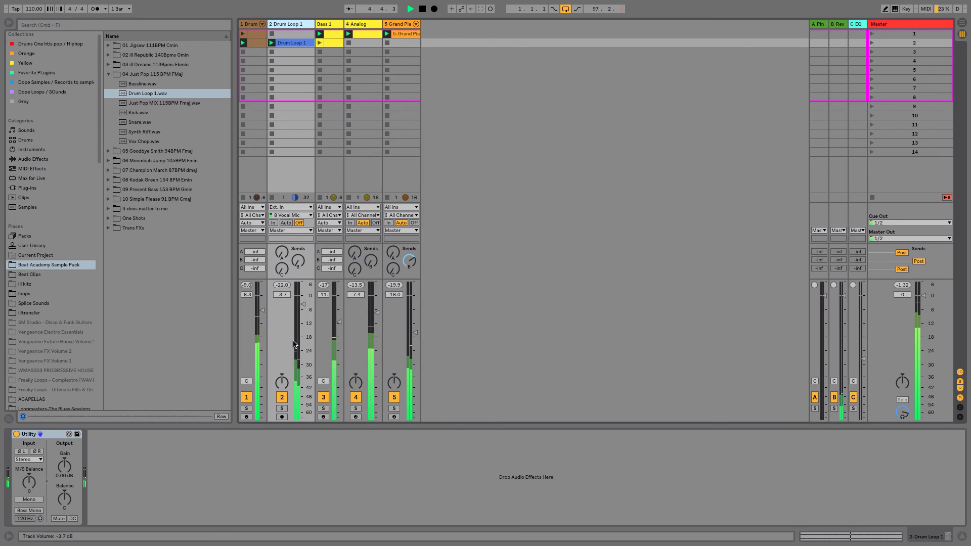
left_click_drag(303, 307, 306, 306)
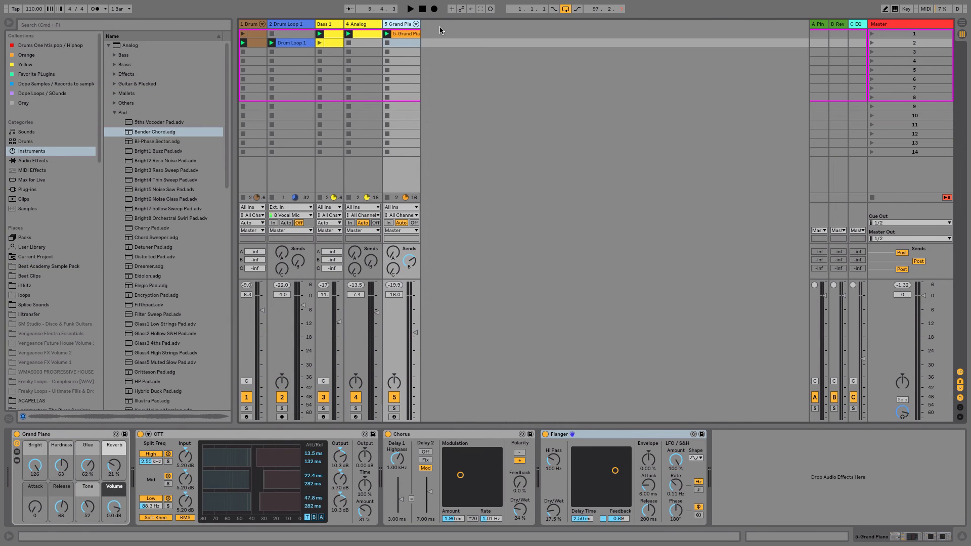
Load the Analog pad preset Bender Chord.adg onto a new track after the Grand Piano track.
left_click(156, 124)
left_click(155, 132)
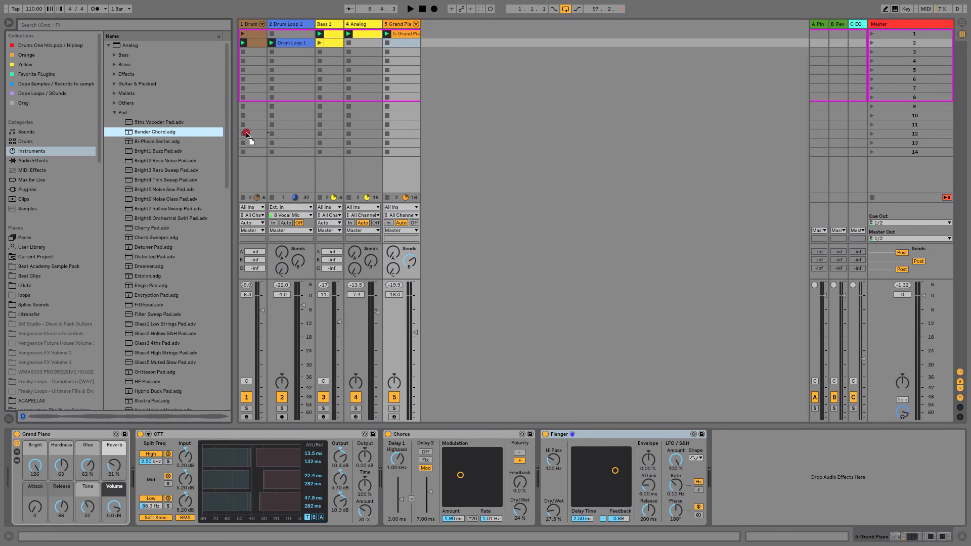
left_click_drag(246, 133, 449, 42)
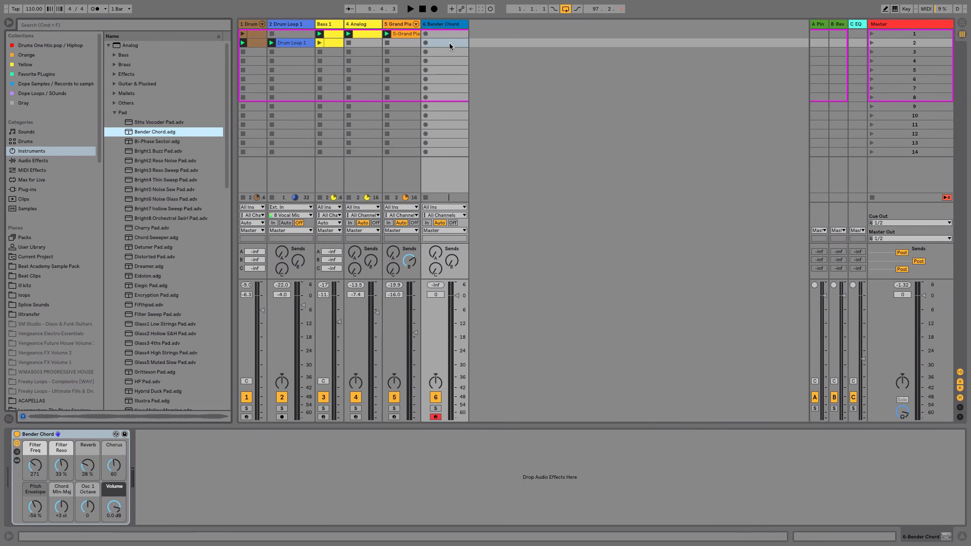
Copy the Grand Piano clip into the first slot of the Bender Chord track and play it.
left_click(403, 34)
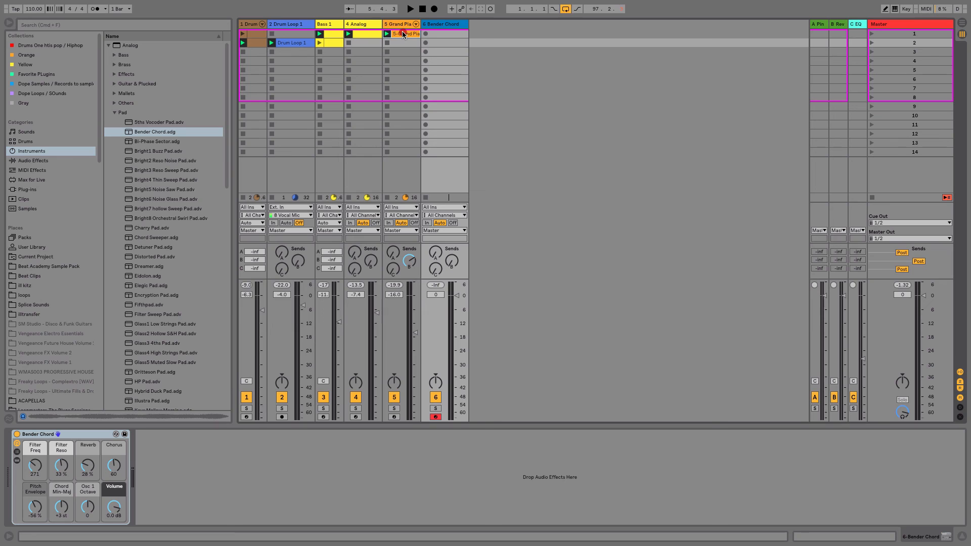
left_click_drag(403, 34, 426, 37)
left_click(425, 35)
key("space")
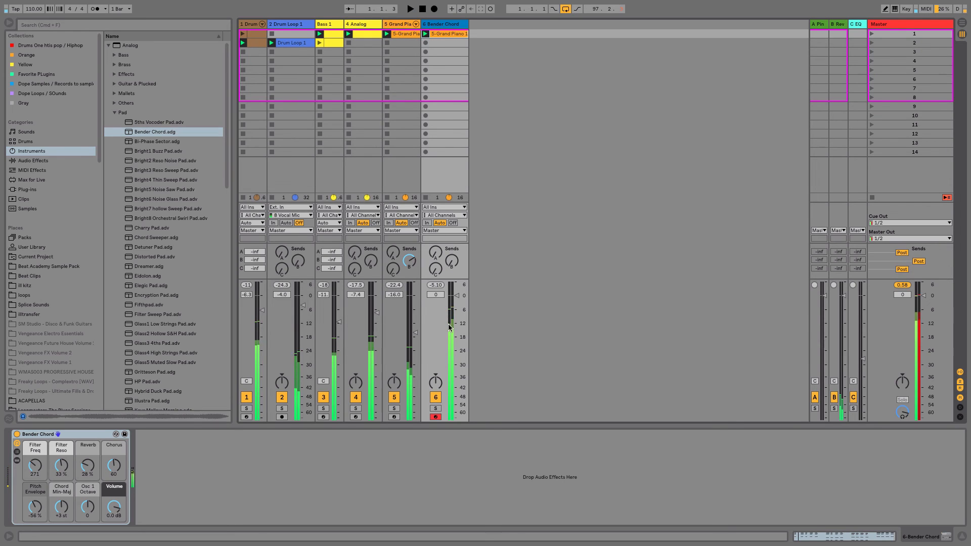
Solo the Bender Chord track and lower its volume to -7.8 dB.
left_click(435, 408)
left_click(457, 312)
key("space")
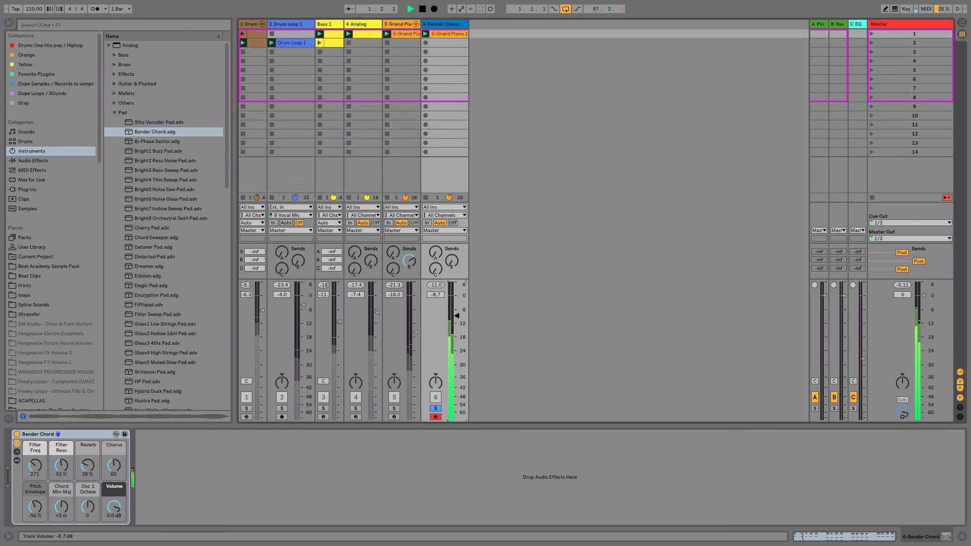
Delete the repeated chords from the Bender Chord clip, keeping one chord each at 1, 2.2, 3.2 and 4.2.
double_click(458, 34)
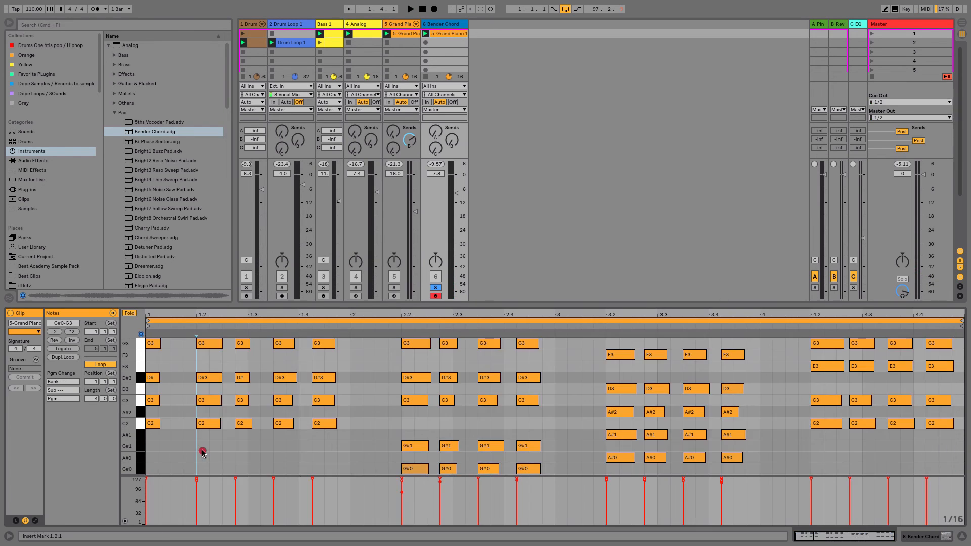
left_click_drag(199, 448, 334, 344)
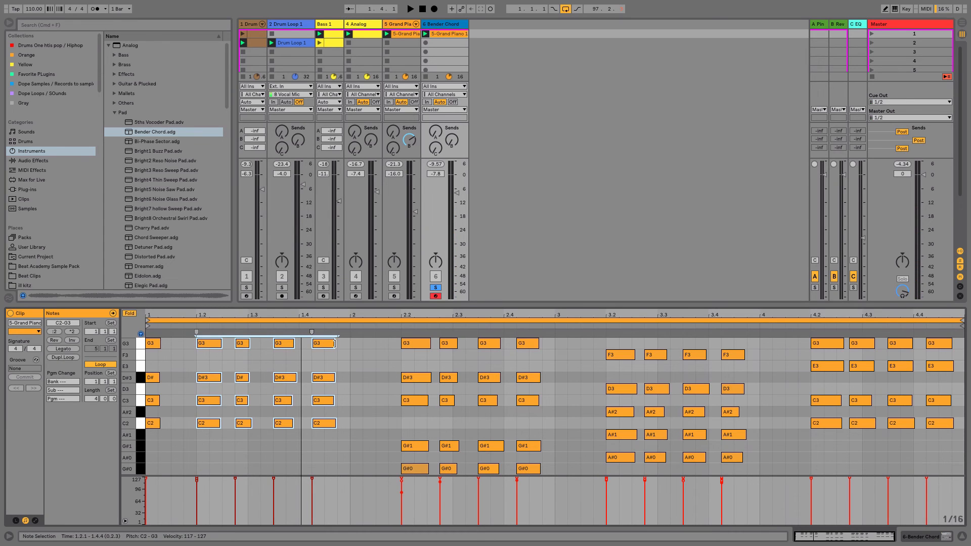
key("Delete")
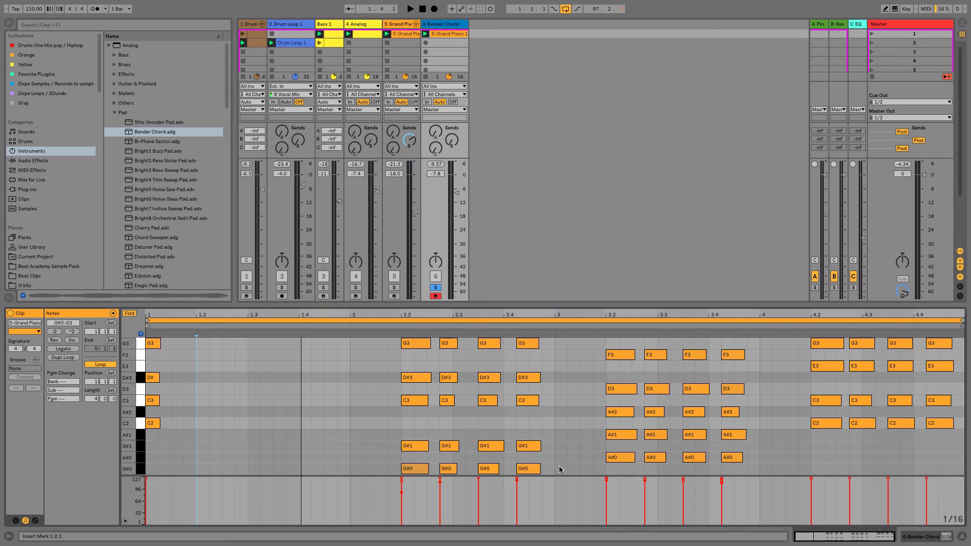
left_click_drag(559, 469, 438, 333)
key("Delete")
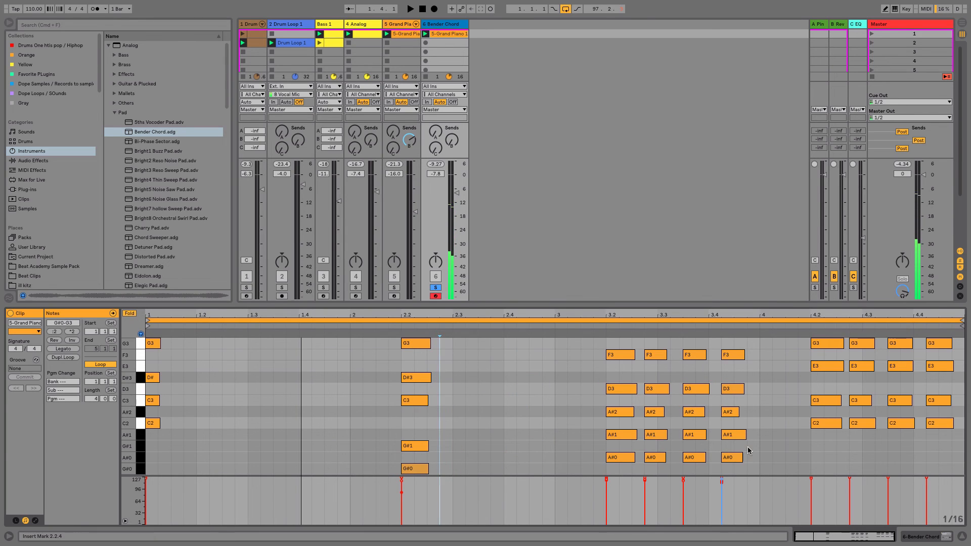
left_click_drag(749, 450, 647, 346)
key("Delete")
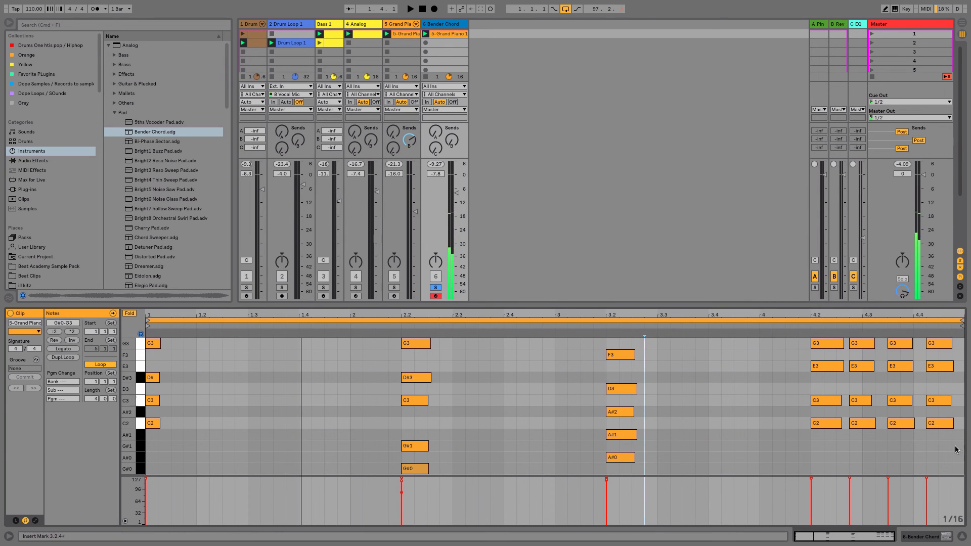
left_click_drag(955, 449, 850, 335)
key("Delete")
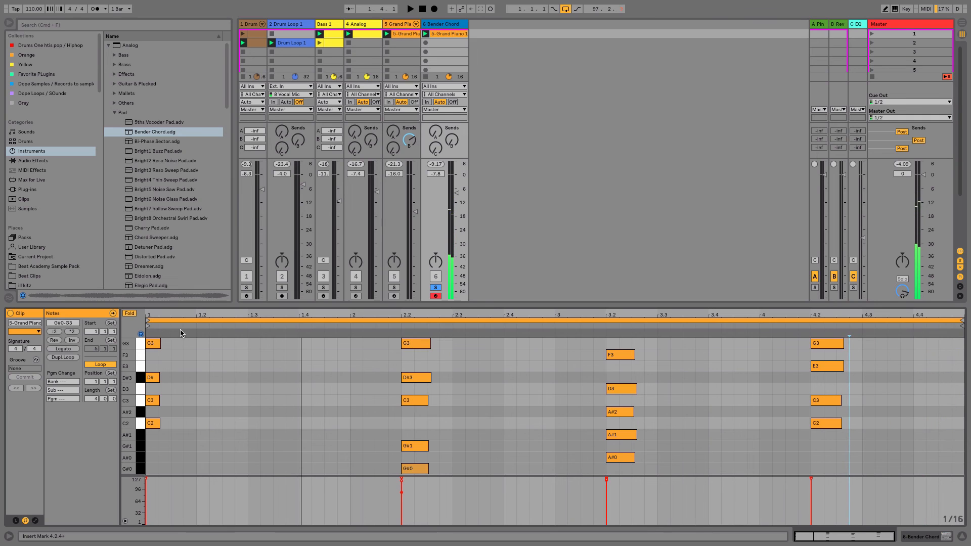
Extend all the Bender Chord clip's notes with Legato and play them with the track volume at -16.6 dB.
key("ctrl+a")
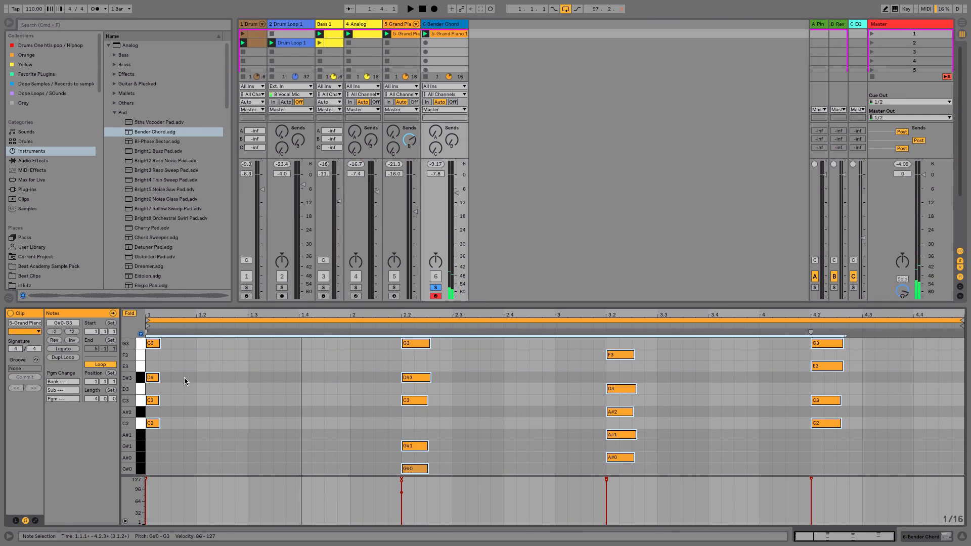
left_click(63, 349)
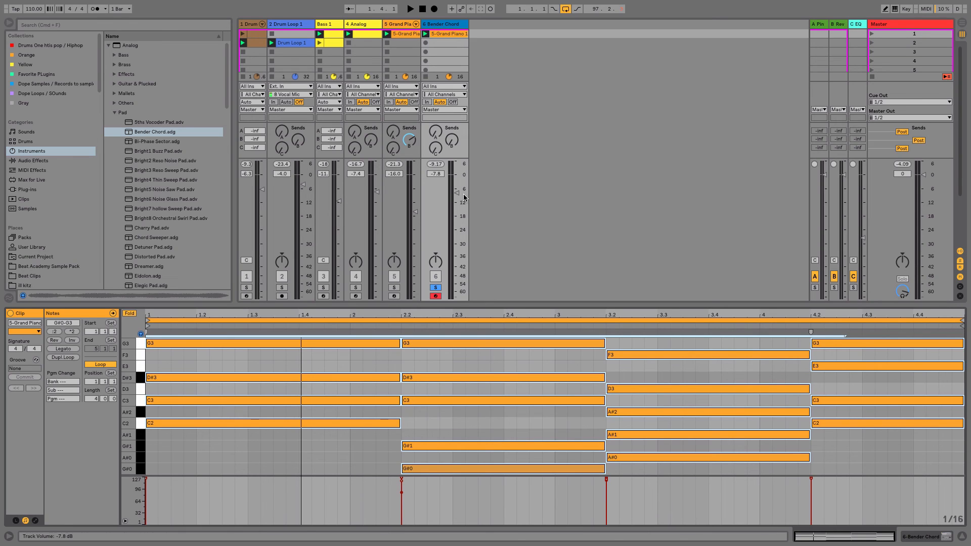
left_click_drag(464, 197, 458, 215)
key("space")
key("space")
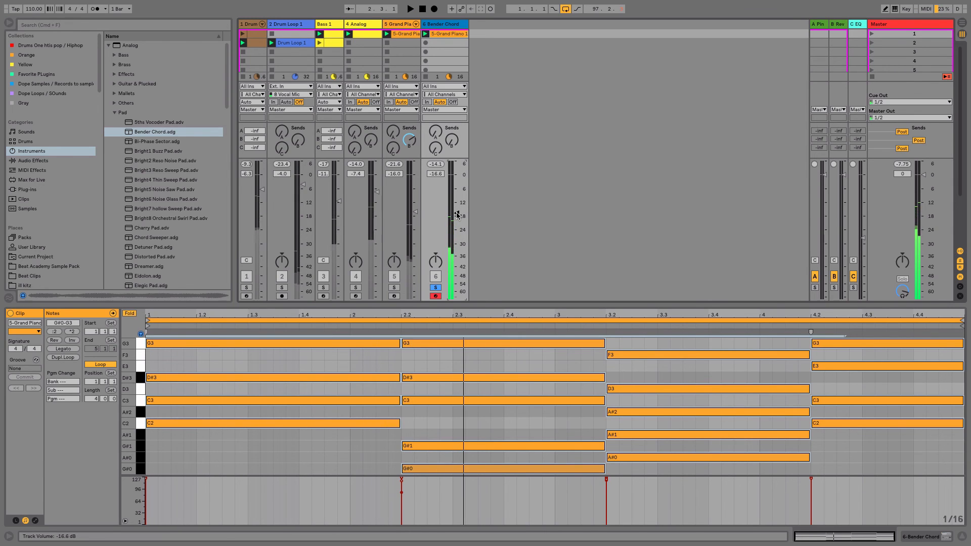
Set the Bender Chord's Chord Min-Maj macro to +3 st and lower the track volume to -18.2 dB during playback.
key("shift+Tab")
left_click(61, 506)
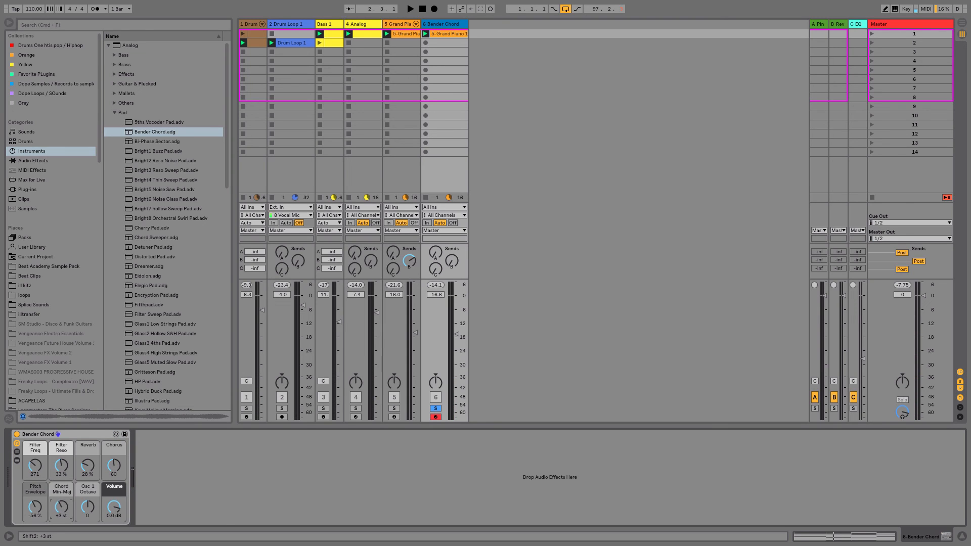
key("space")
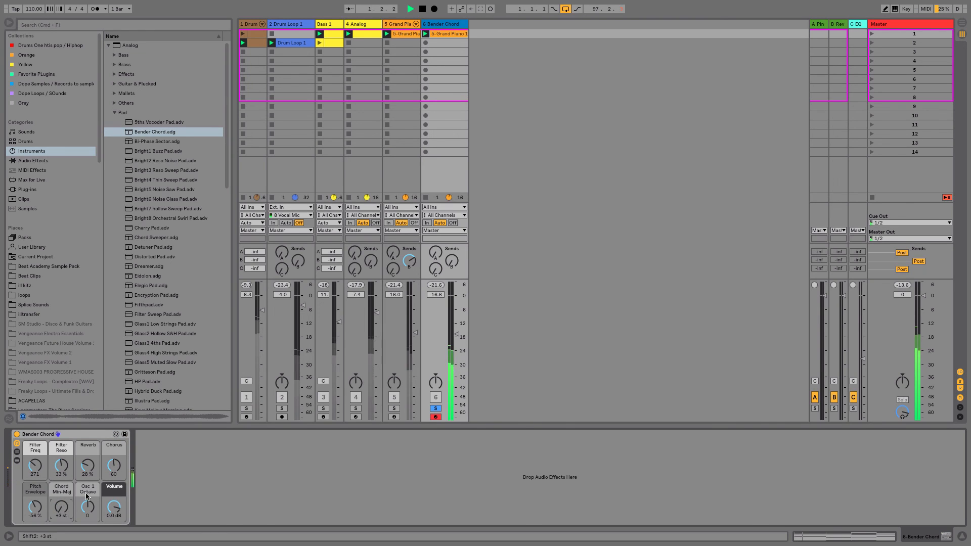
left_click_drag(444, 354, 457, 339)
key("space")
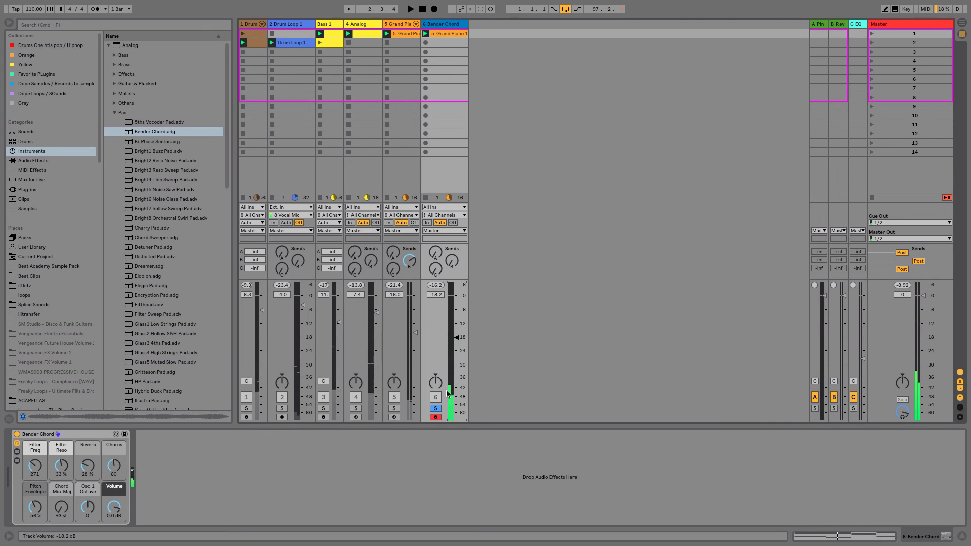
Unsolo the Bender Chord track and set its volume to -22.6 dB while the full mix plays.
left_click(436, 408)
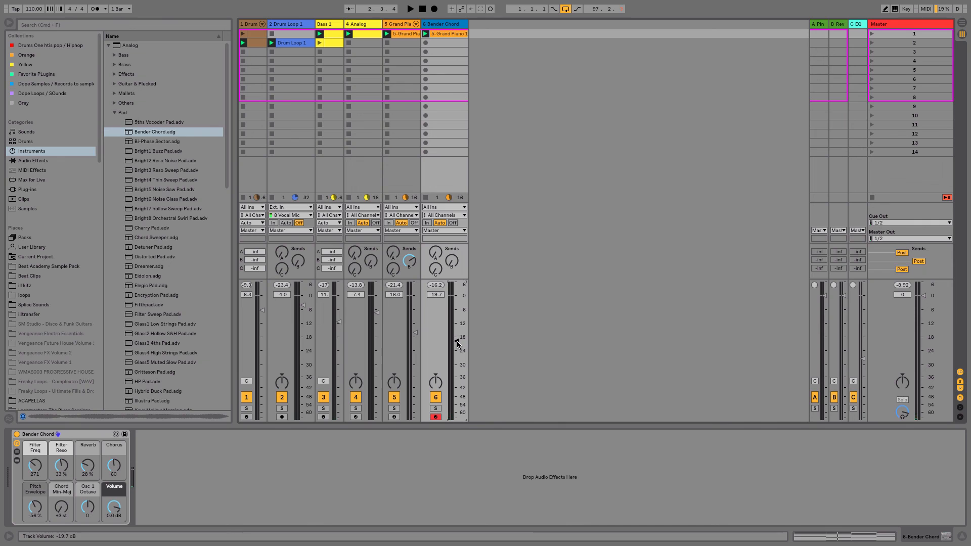
key("space")
left_click_drag(458, 344, 456, 353)
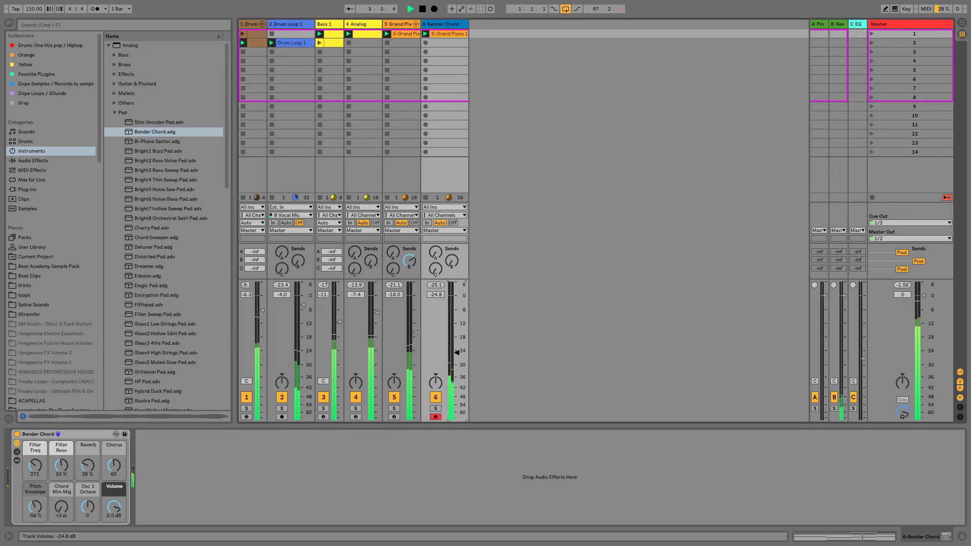
left_click_drag(456, 352, 457, 351)
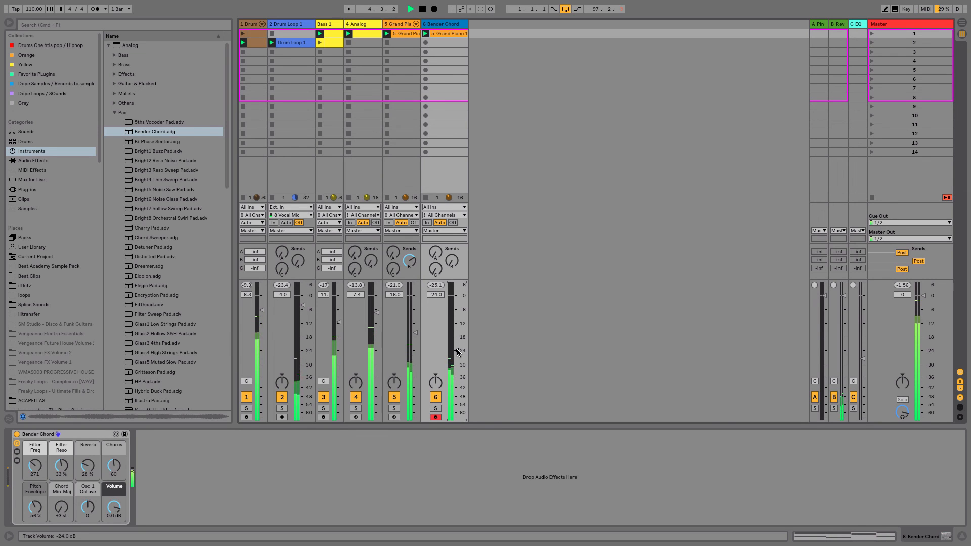
left_click_drag(458, 353, 456, 350)
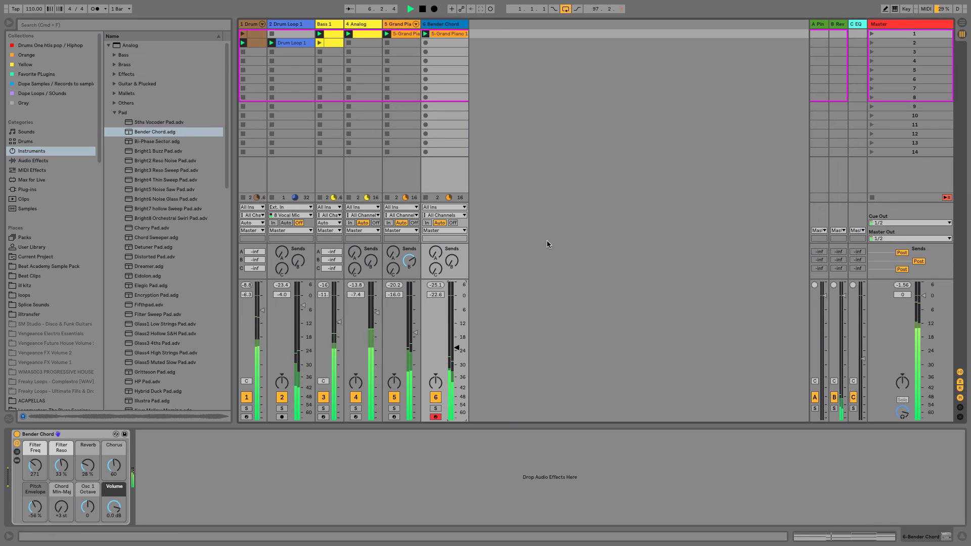